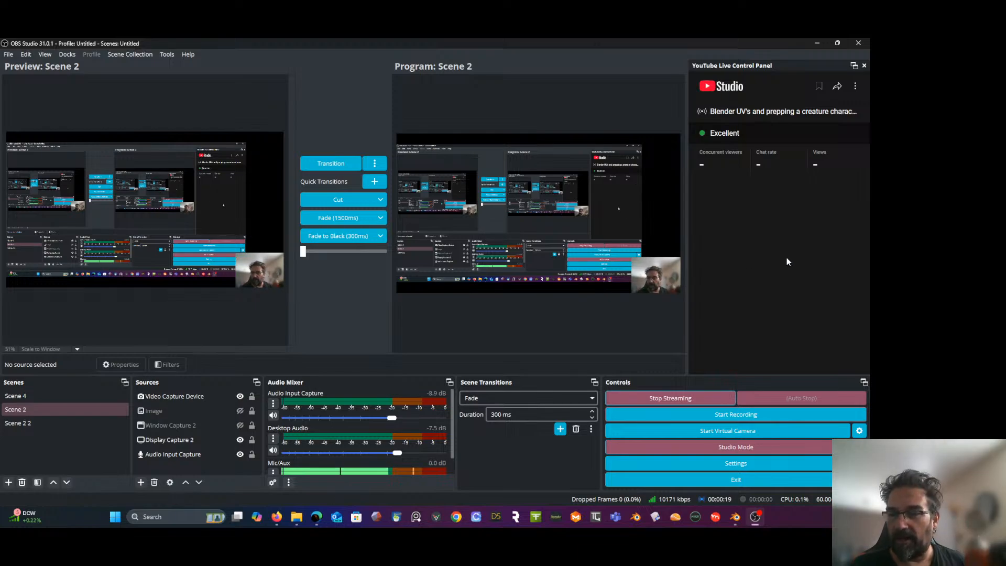
# Step: Set the Display Capture 2 source in Scene 2 to capture the monitor that shows Blender
pyautogui.click(186, 408)
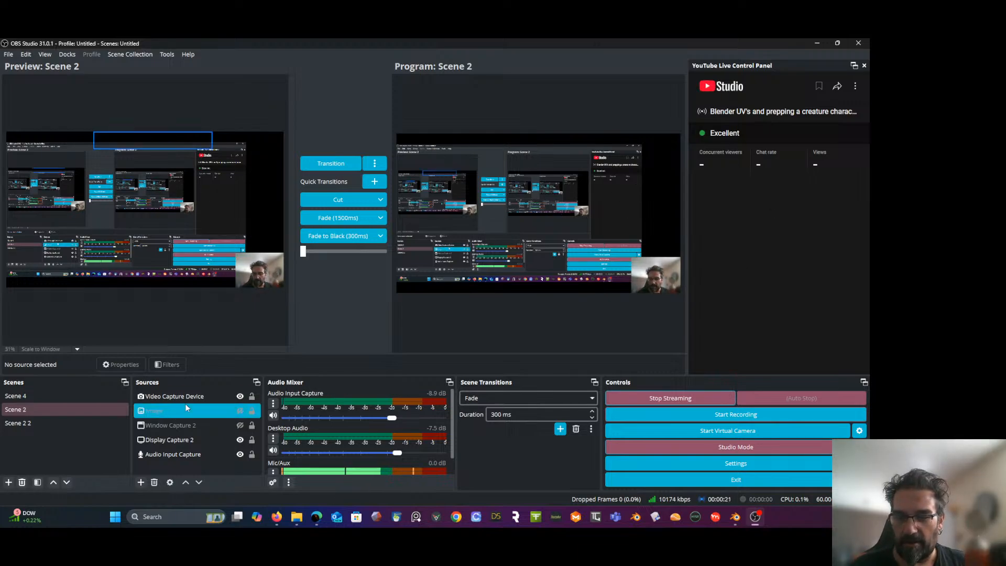
pyautogui.click(190, 440)
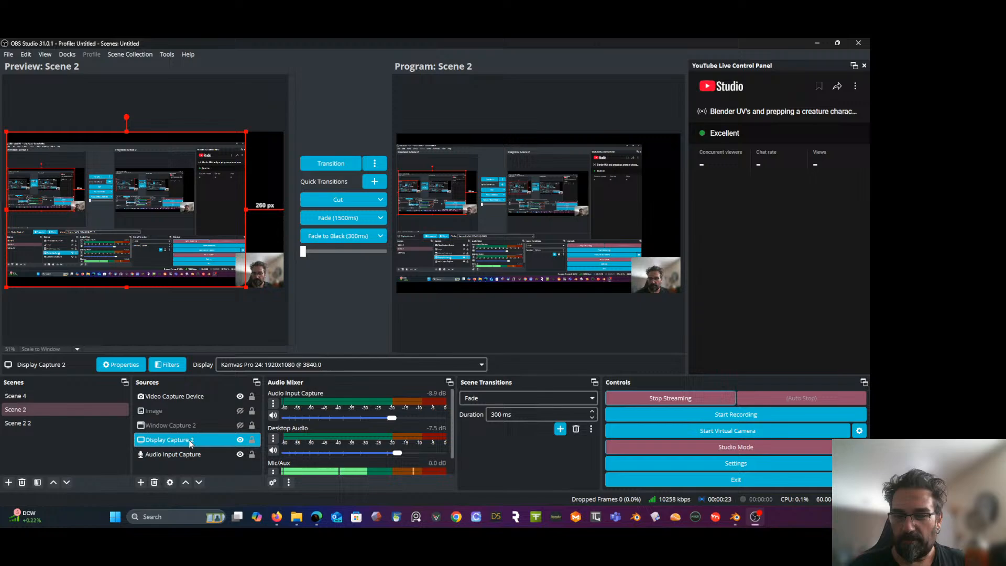
pyautogui.click(250, 364)
pyautogui.click(250, 377)
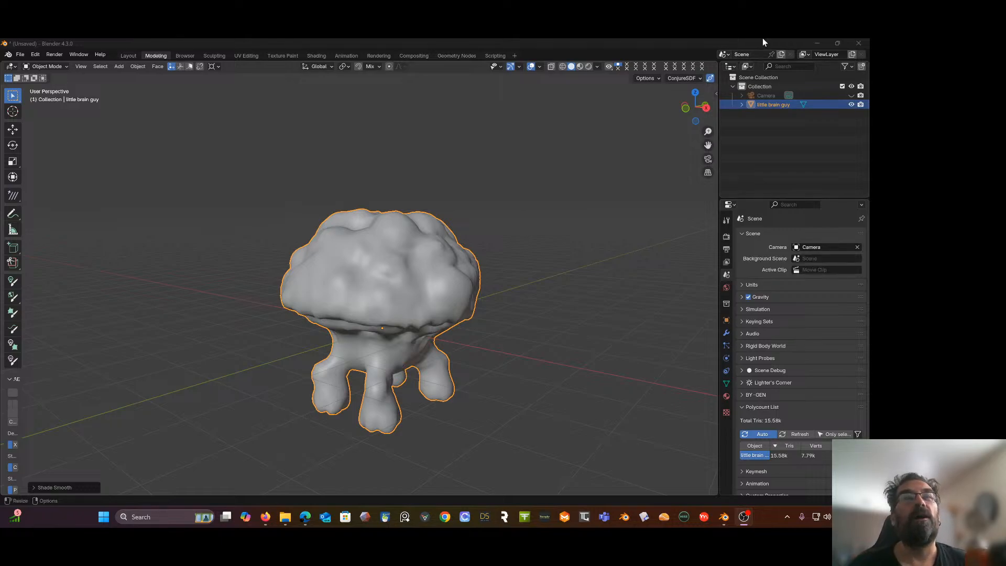
# Step: Examine the little brain guy model in wireframe and material preview shading, then return to solid shading
pyautogui.moveTo(510, 246); pyautogui.dragTo(440, 242, button='middle')
pyautogui.scroll(2, 450, 245)
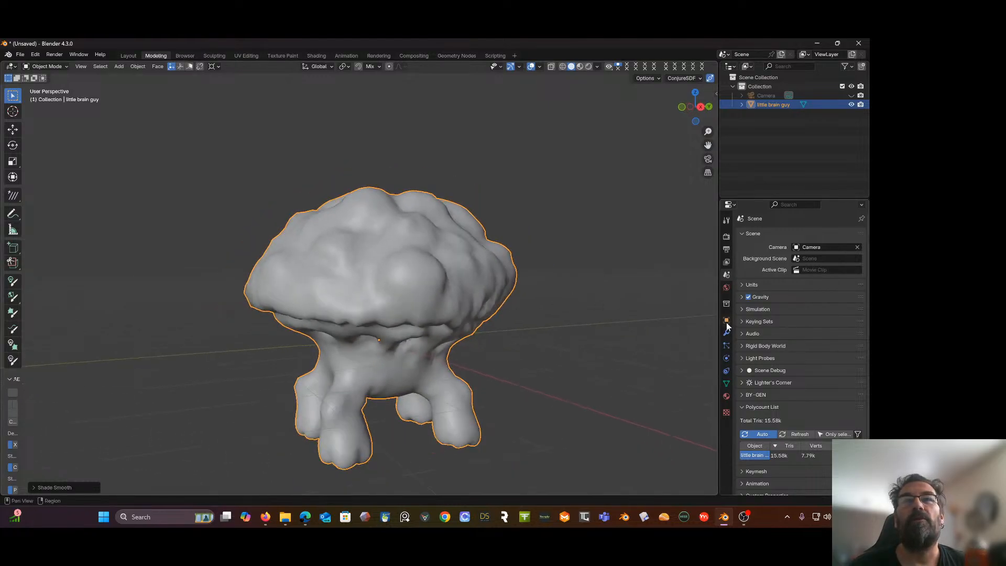
pyautogui.click(563, 66)
pyautogui.moveTo(494, 187)
pyautogui.mouseDown(button='middle')
pyautogui.moveTo(506, 150)
pyautogui.moveTo(561, 168)
pyautogui.moveTo(512, 200)
pyautogui.moveTo(501, 187)
pyautogui.mouseUp(button='middle')
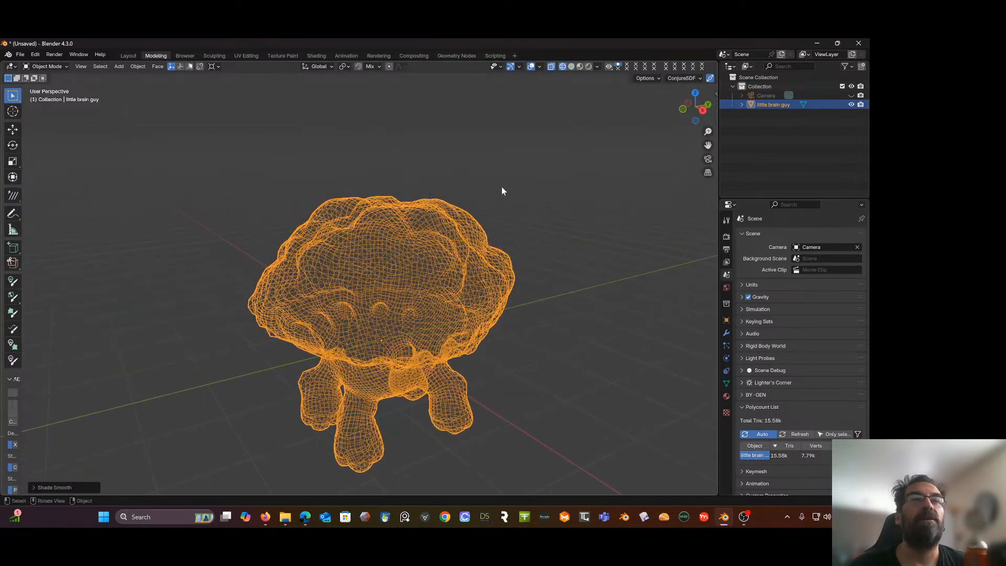
pyautogui.click(574, 67)
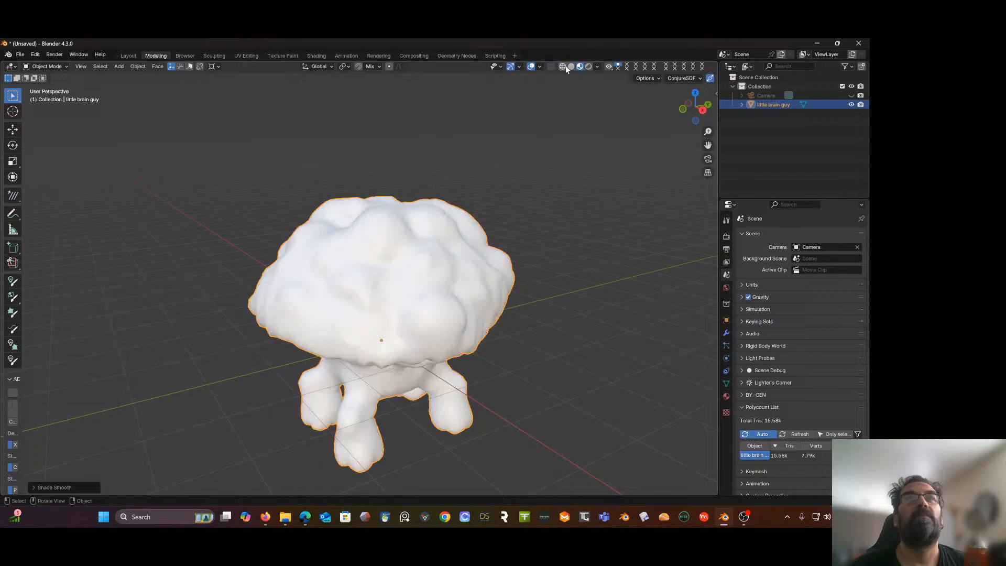
pyautogui.click(571, 66)
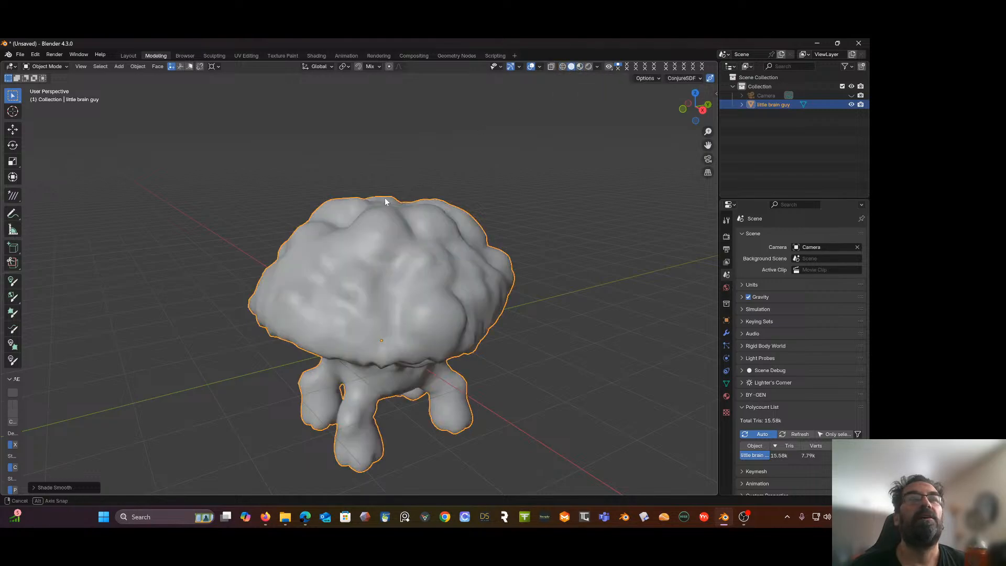
pyautogui.moveTo(385, 201); pyautogui.dragTo(388, 181, button='middle')
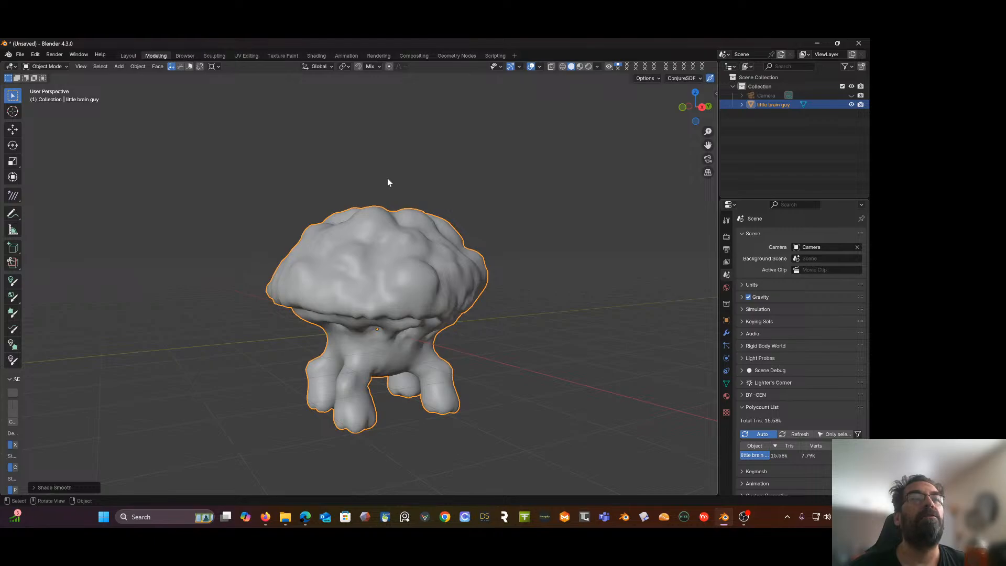
# Step: Switch to the UV Editing workspace and put the little brain guy mesh into Edit Mode
pyautogui.click(242, 55)
pyautogui.moveTo(362, 244); pyautogui.dragTo(286, 244)
pyautogui.scroll(5, 186, 280)
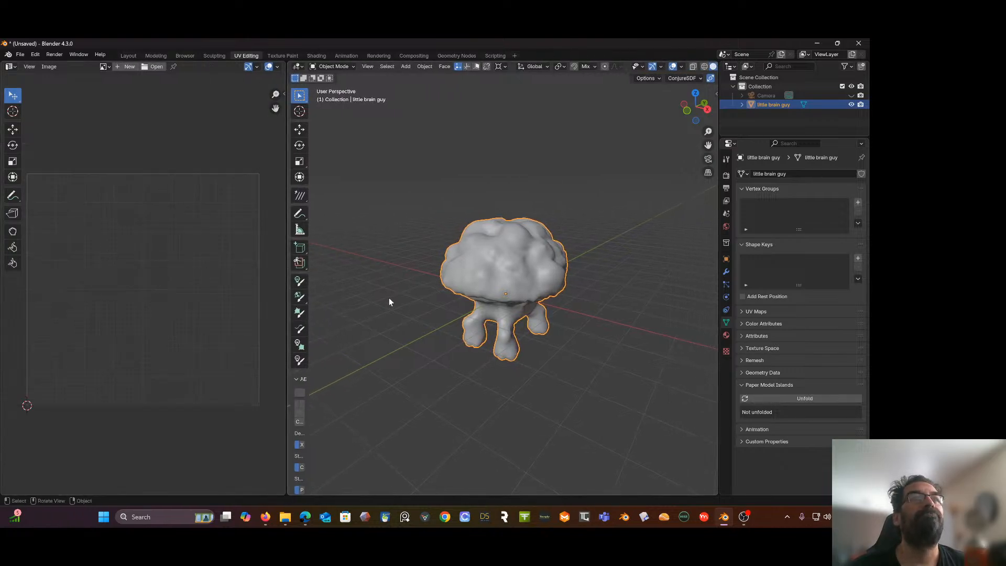
pyautogui.moveTo(388, 297); pyautogui.dragTo(392, 275, button='middle')
pyautogui.scroll(-1, 393, 273)
pyautogui.scroll(3, 392, 272)
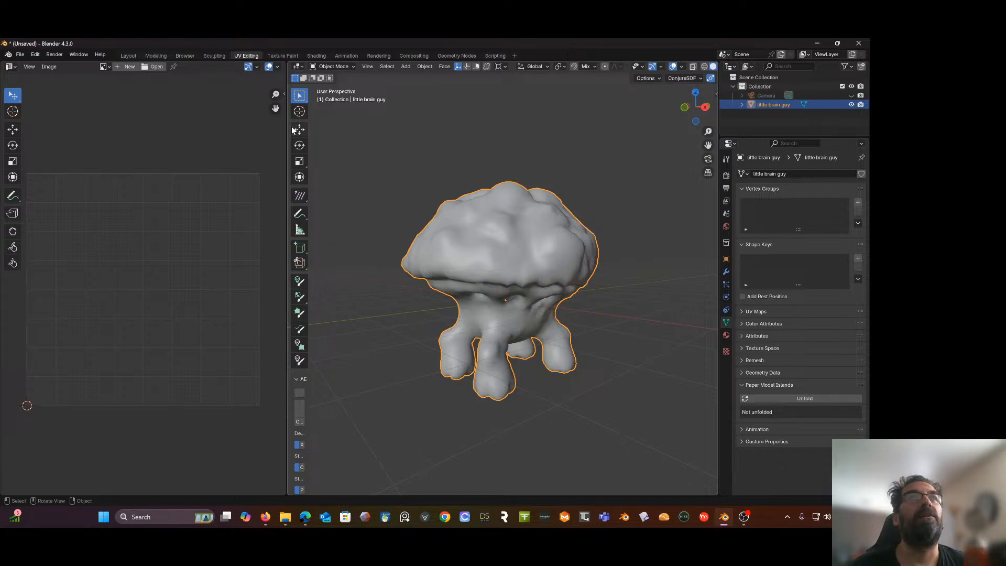
pyautogui.click(346, 67)
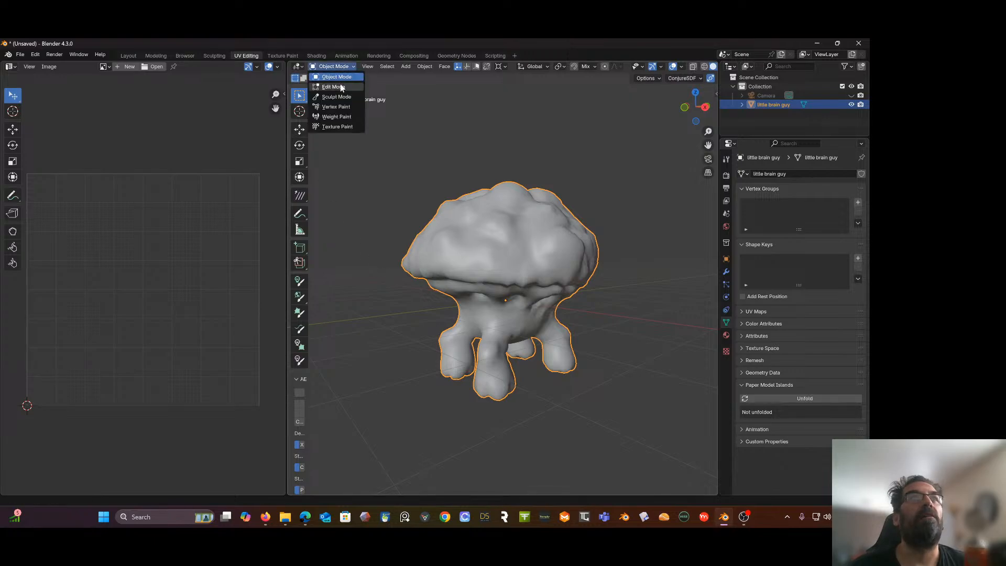
pyautogui.click(341, 86)
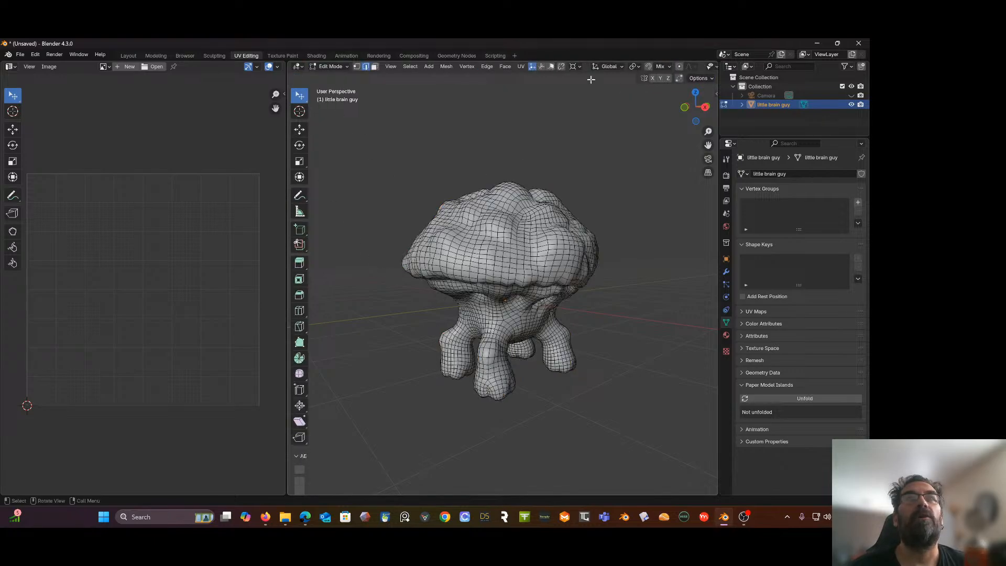
# Step: Compare wireframe and solid display of the mesh, then enable X-ray in solid shading
pyautogui.scroll(-6, 570, 67)
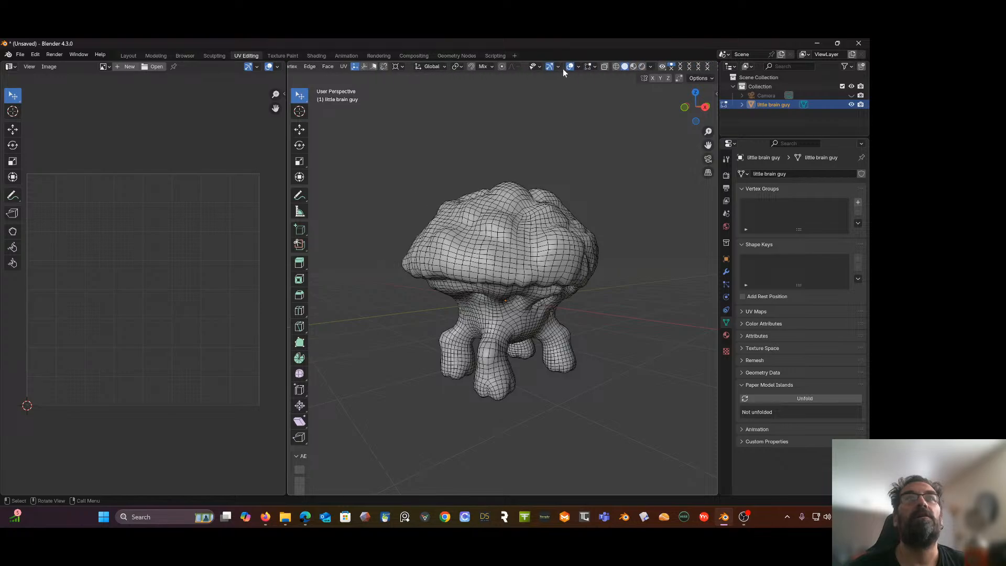
pyautogui.click(616, 68)
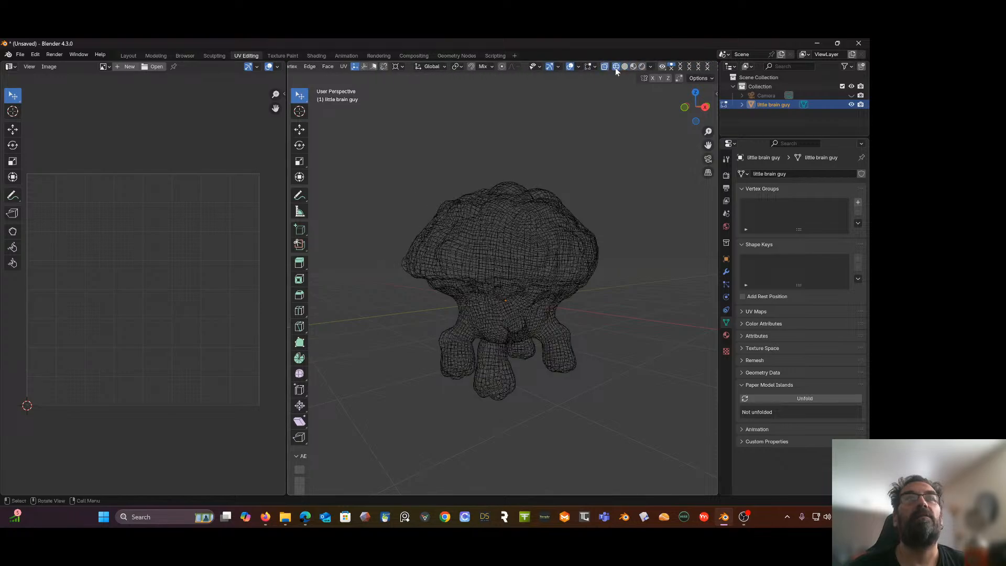
pyautogui.click(605, 67)
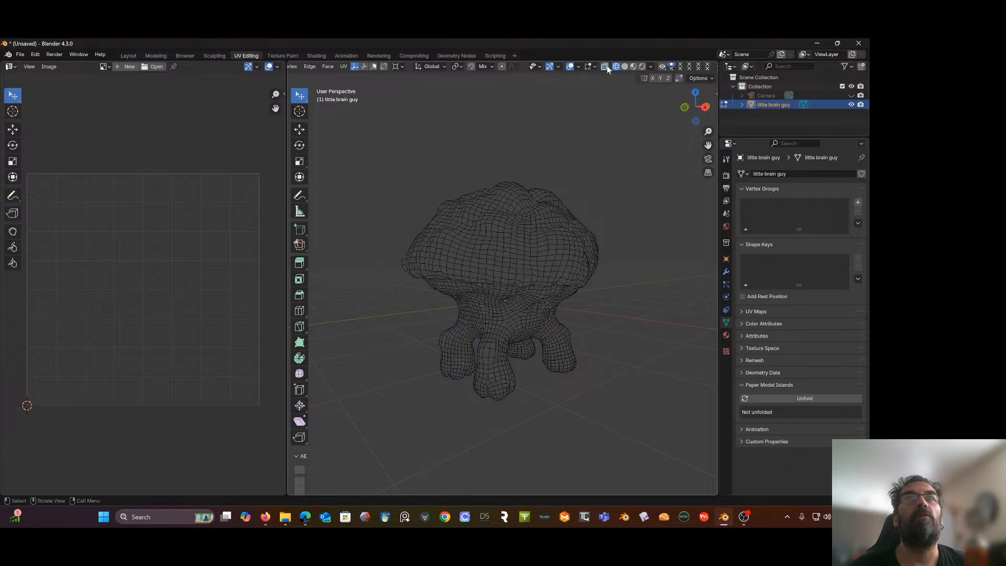
pyautogui.click(605, 66)
pyautogui.click(624, 66)
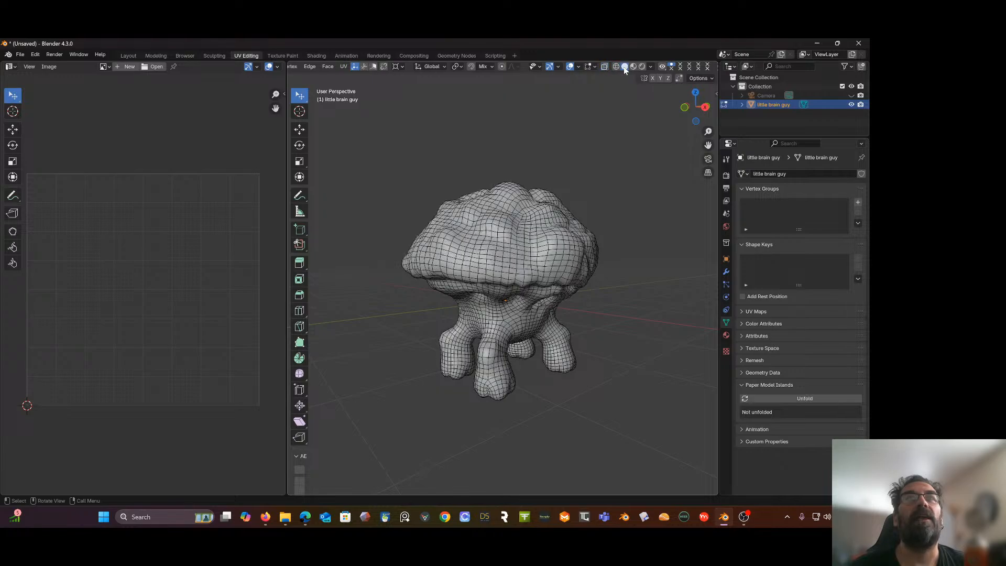
pyautogui.click(604, 67)
pyautogui.moveTo(534, 112)
pyautogui.mouseDown(button='middle')
pyautogui.moveTo(485, 131)
pyautogui.moveTo(507, 136)
pyautogui.moveTo(516, 112)
pyautogui.mouseUp(button='middle')
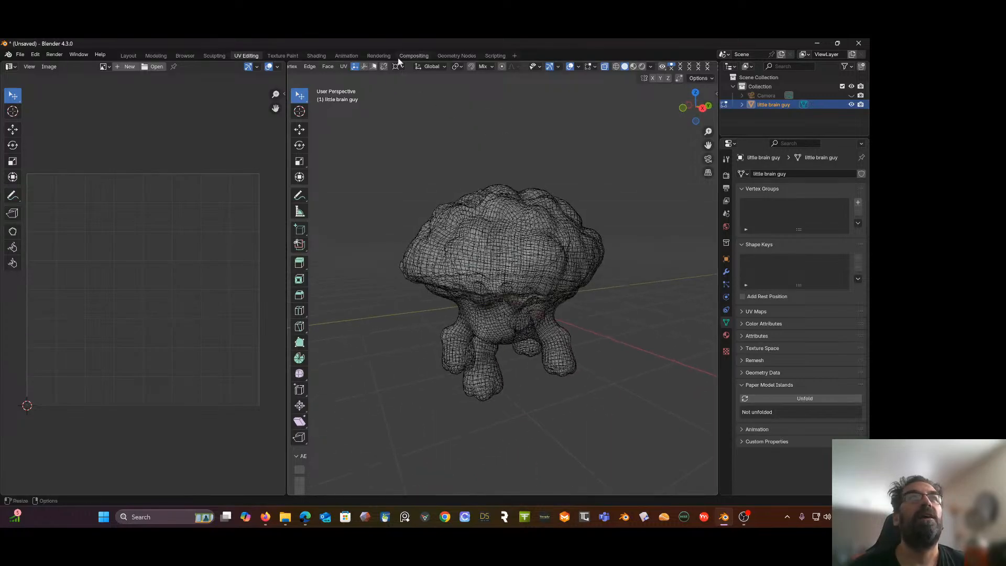
# Step: Switch to face selection and select all faces of the creature mesh
pyautogui.scroll(5, 330, 69)
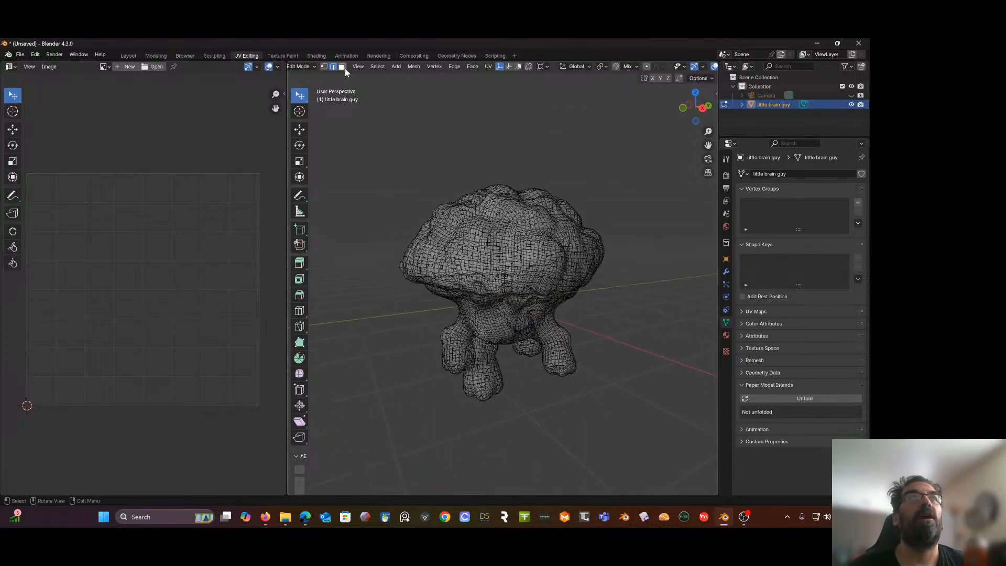
pyautogui.click(342, 67)
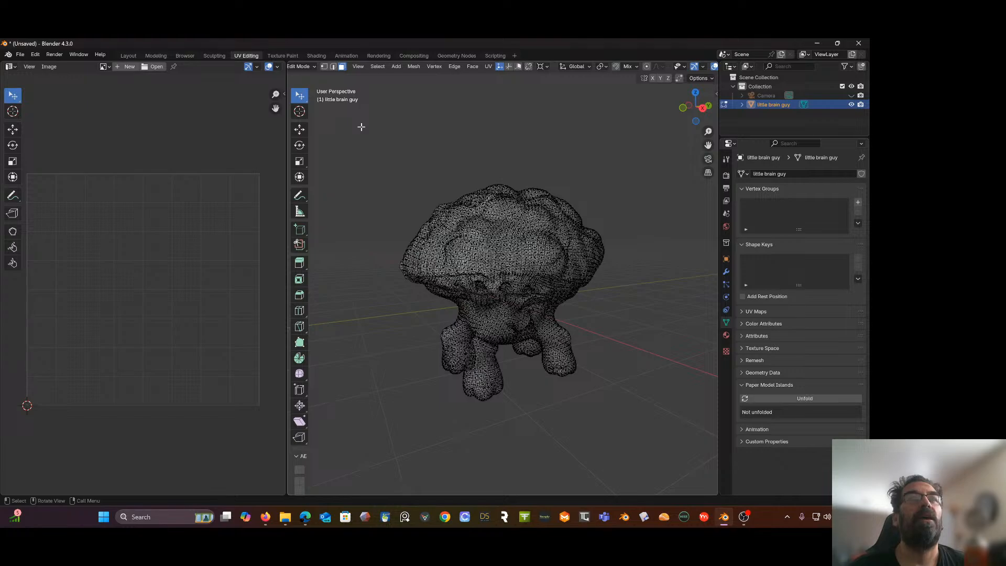
pyautogui.moveTo(361, 127); pyautogui.dragTo(649, 423)
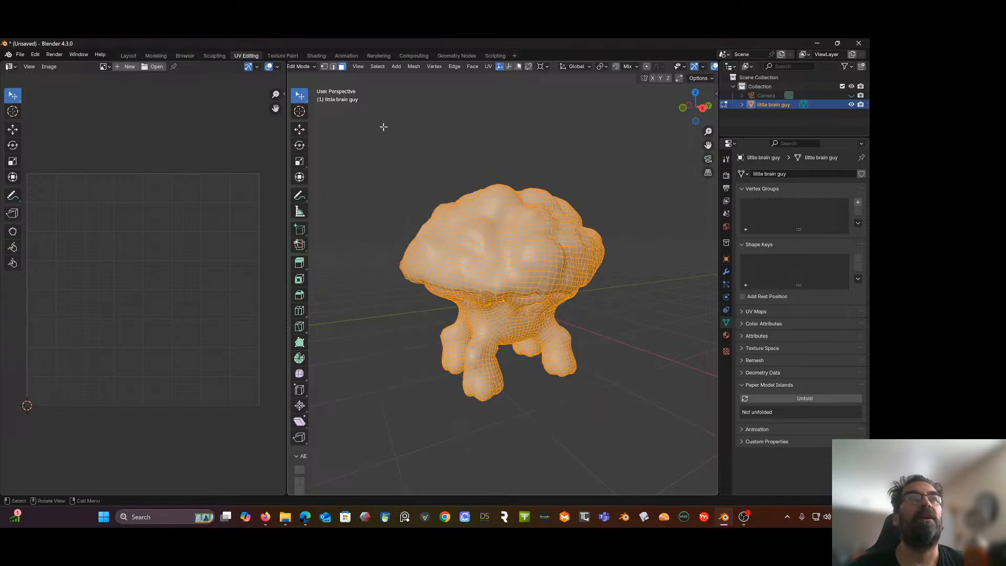
pyautogui.moveTo(404, 139)
pyautogui.mouseDown(button='middle')
pyautogui.moveTo(388, 125)
pyautogui.moveTo(391, 137)
pyautogui.mouseUp(button='middle')
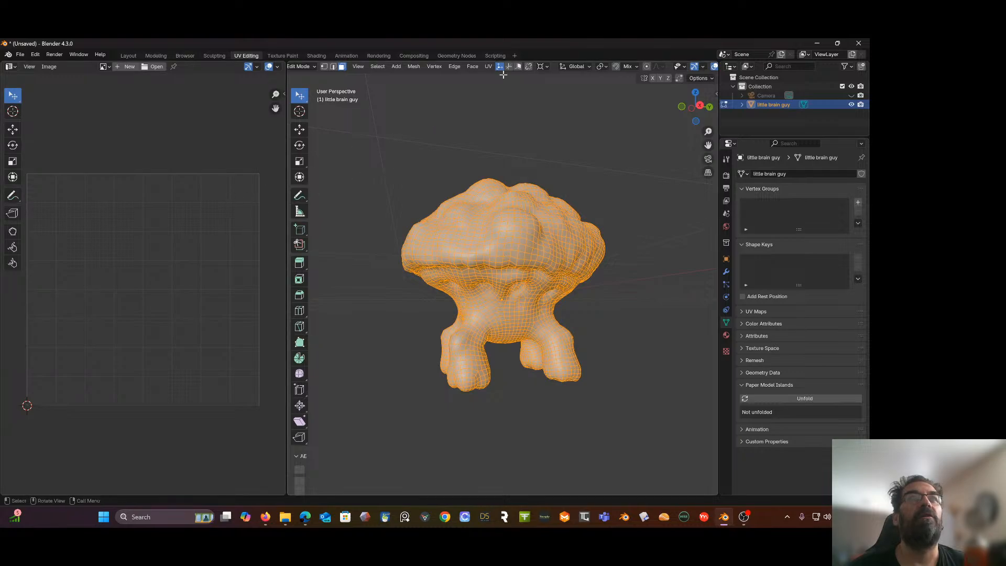
# Step: Unwrap the selected faces with Smart UV Project, keeping the 66° angle limit and 0.000 island margin
pyautogui.click(489, 66)
pyautogui.moveTo(493, 77)
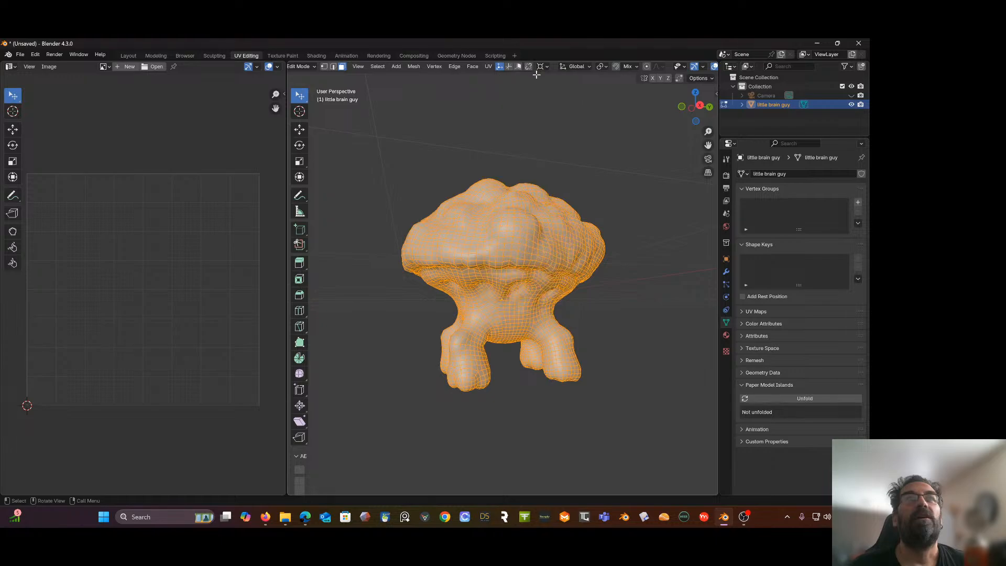
pyautogui.click(488, 66)
pyautogui.moveTo(524, 77)
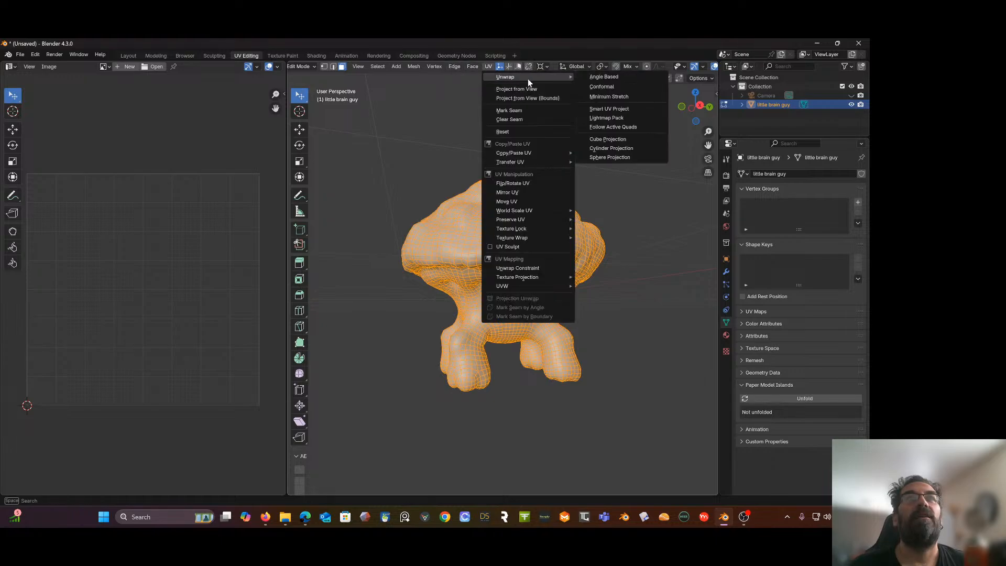
pyautogui.click(608, 109)
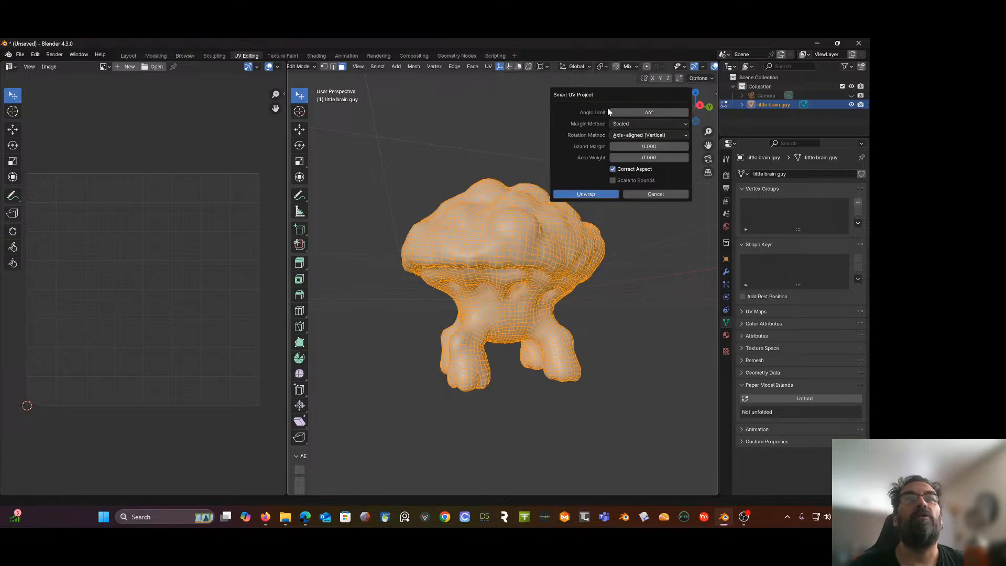
pyautogui.click(588, 195)
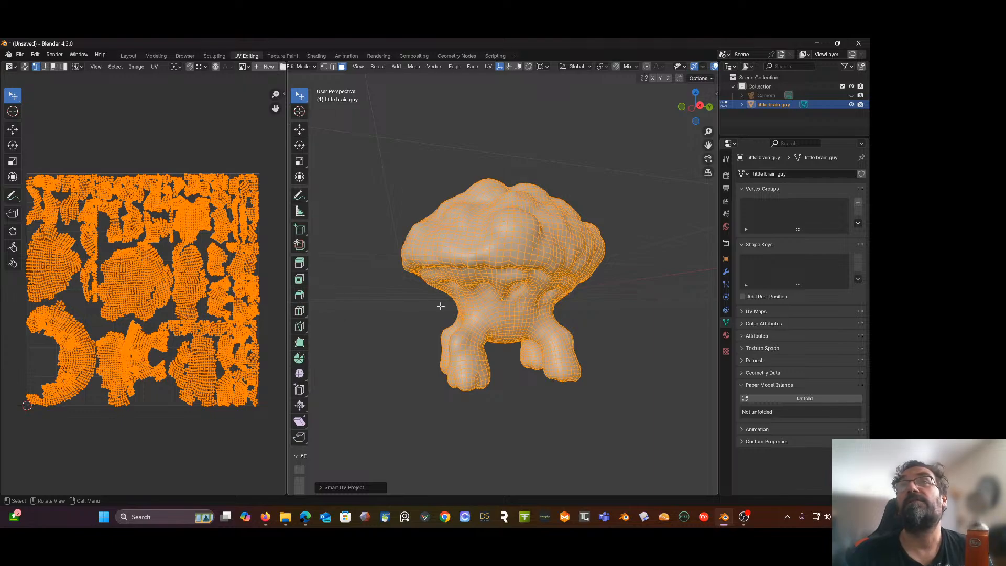
# Step: Clear the face selection and switch the mesh to edge selection
pyautogui.click(581, 176)
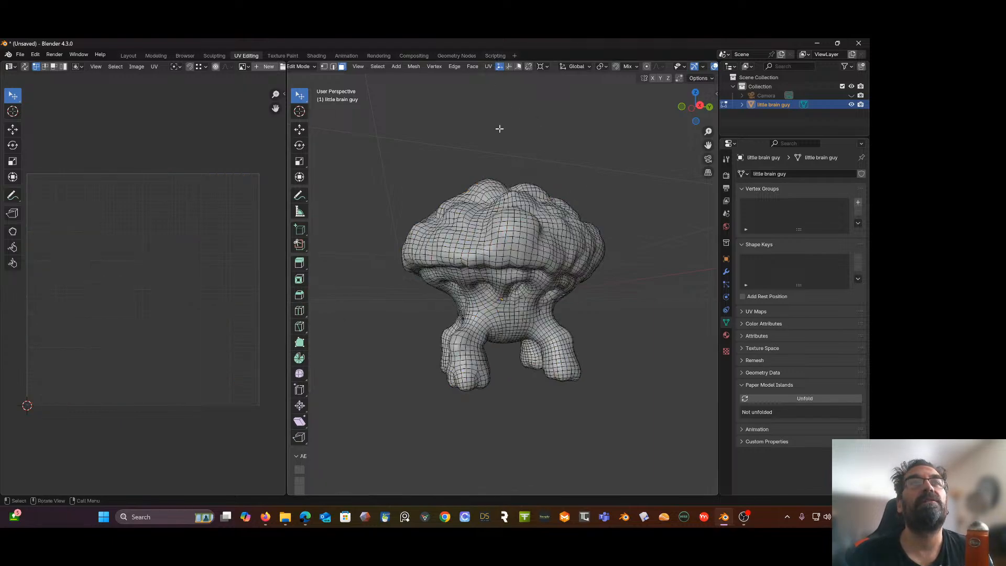
pyautogui.moveTo(499, 129); pyautogui.dragTo(522, 110, button='middle')
pyautogui.scroll(3, 509, 137)
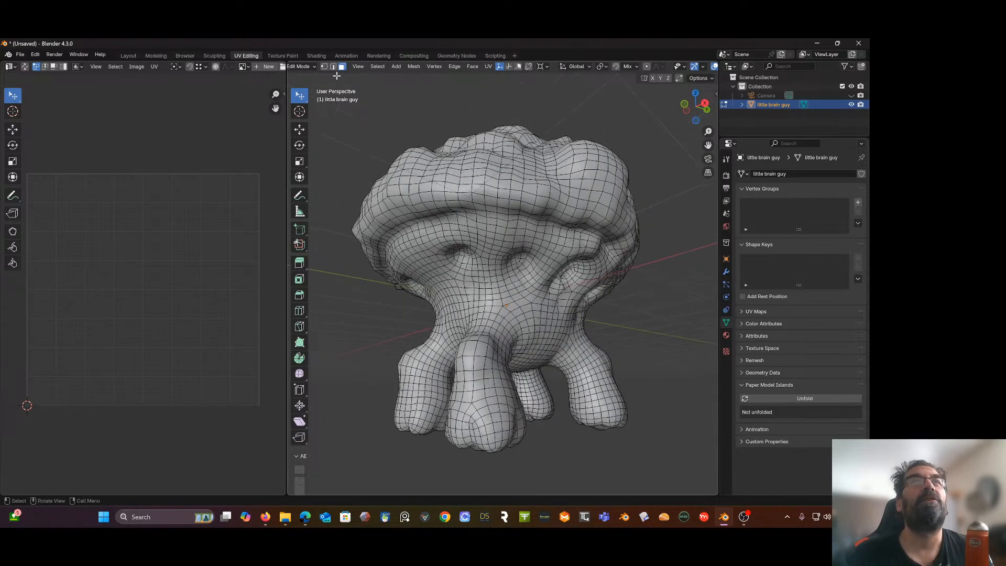
pyautogui.press('2')
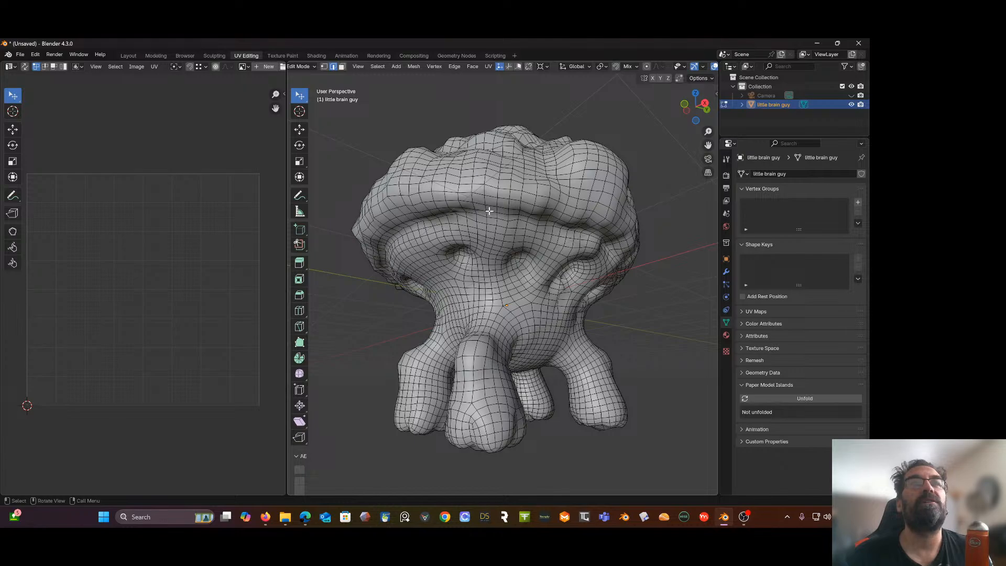
# Step: Try selecting edge loops around the crease beneath the brain cap, clearing each selection
pyautogui.keyDown('alt'); pyautogui.click(492, 212); pyautogui.keyUp('alt')
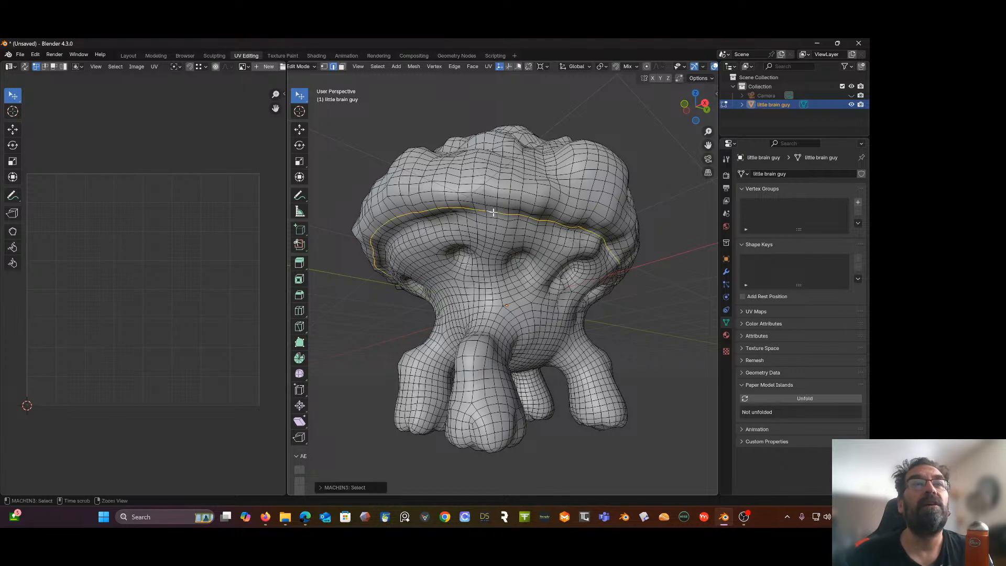
pyautogui.moveTo(491, 212); pyautogui.dragTo(512, 224, button='middle')
pyautogui.keyDown('alt'); pyautogui.click(499, 181); pyautogui.keyUp('alt')
pyautogui.hotkey('alt', 'a')
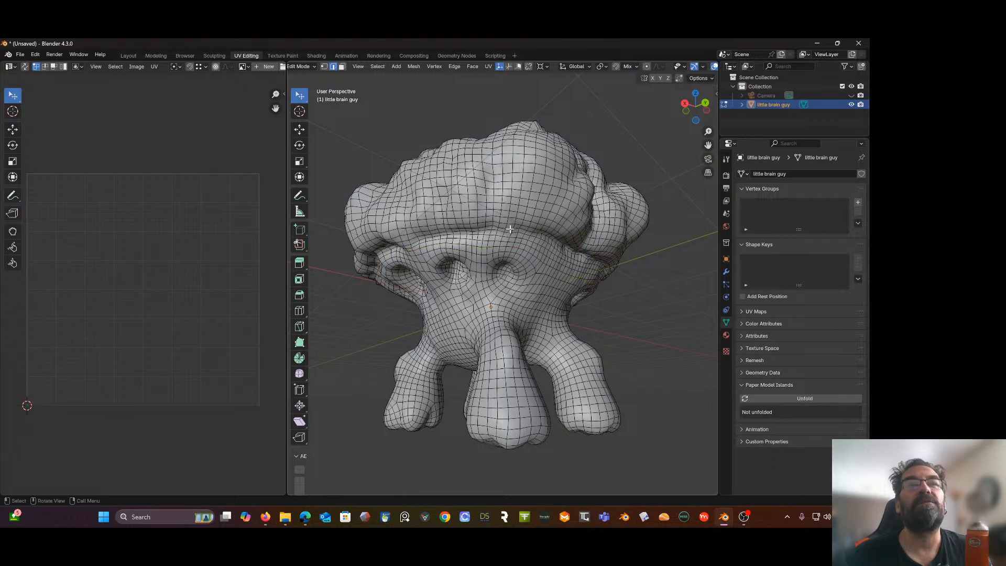
pyautogui.keyDown('alt'); pyautogui.click(510, 229); pyautogui.keyUp('alt')
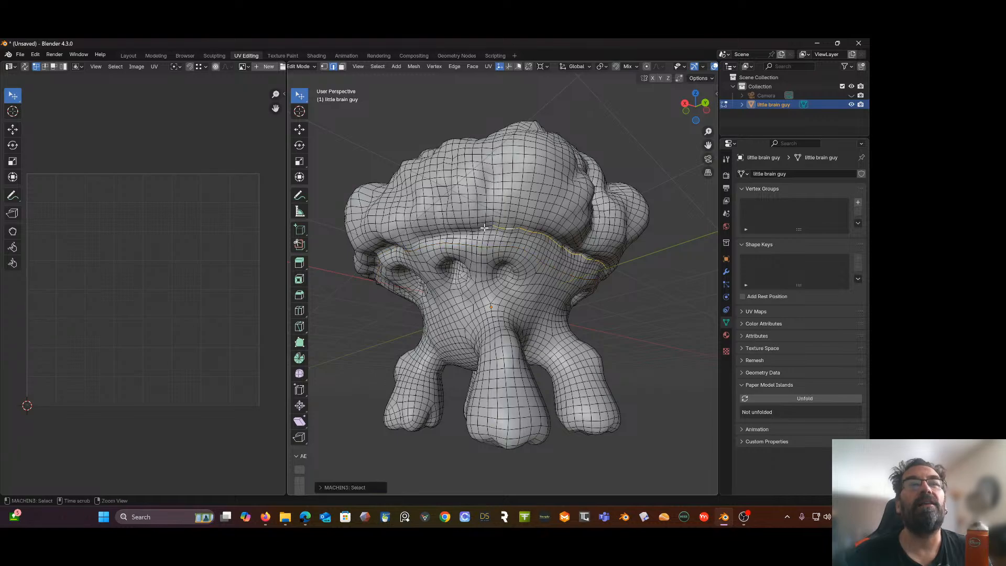
pyautogui.moveTo(484, 228); pyautogui.dragTo(454, 222, button='middle')
pyautogui.hotkey('alt', 'a')
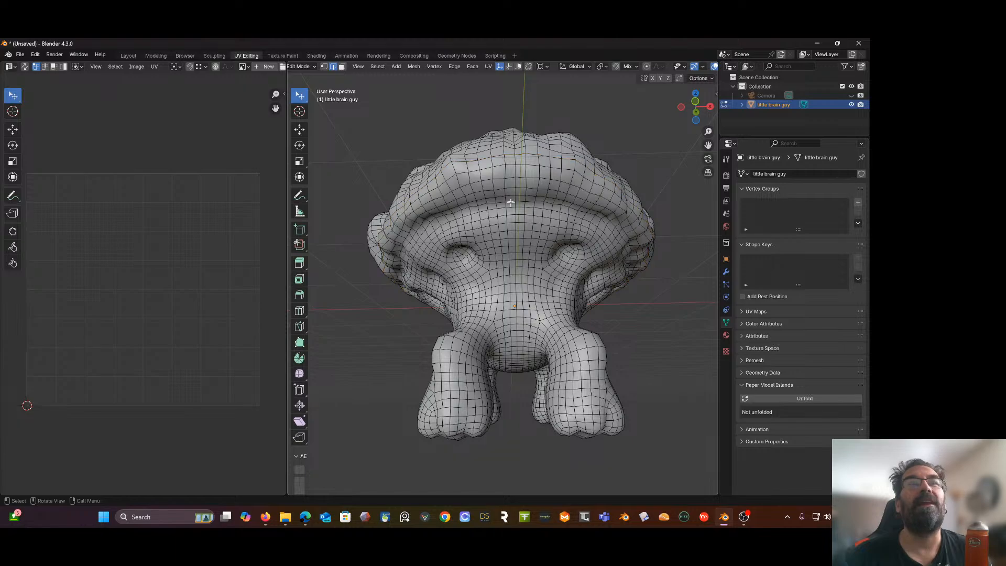
# Step: Select the edge loop running around the body just beneath the brain cap and mark it as a seam
pyautogui.keyDown('alt'); pyautogui.click(510, 203); pyautogui.keyUp('alt')
pyautogui.moveTo(510, 202); pyautogui.dragTo(490, 277, button='middle')
pyautogui.moveTo(554, 272); pyautogui.dragTo(462, 252, button='middle')
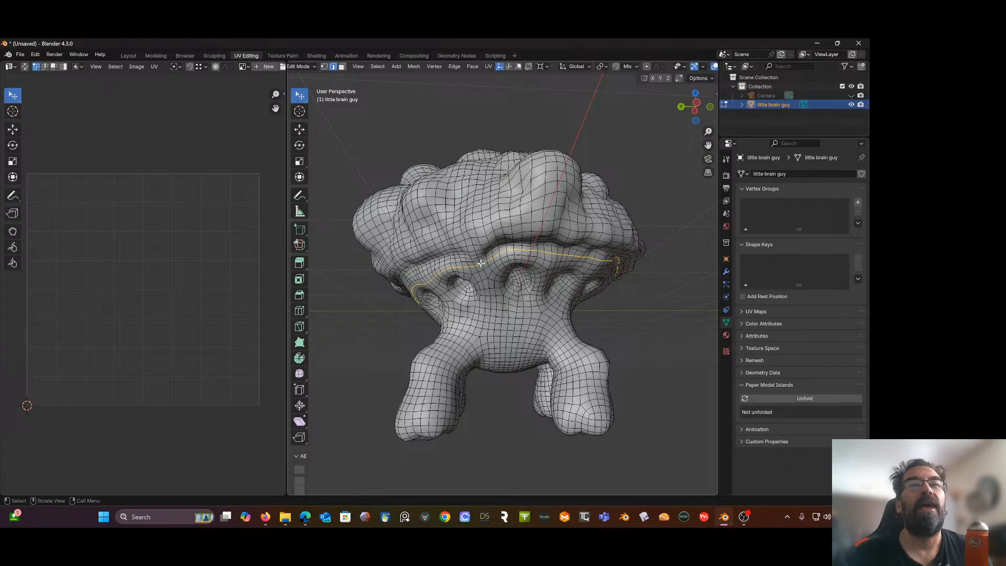
pyautogui.rightClick(480, 263)
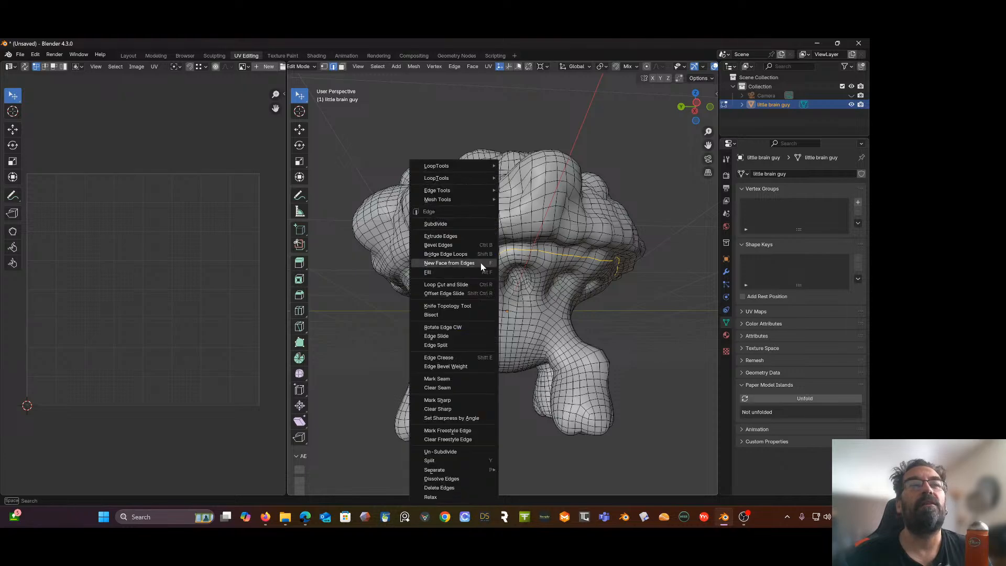
pyautogui.click(444, 378)
pyautogui.click(646, 329)
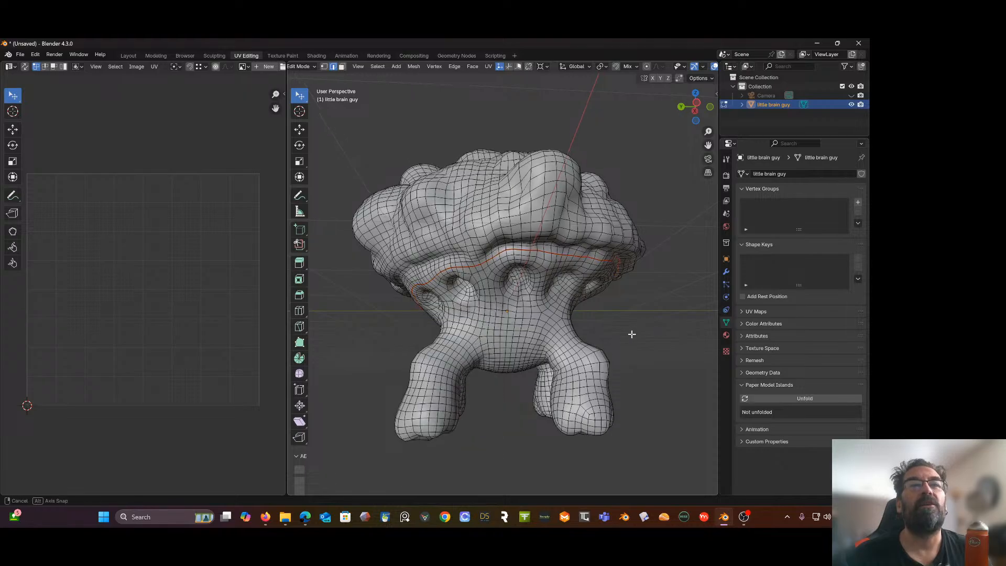
# Step: Select the edge loops around the tops of all four legs, where they join the body, and mark them as seams
pyautogui.moveTo(630, 332); pyautogui.dragTo(597, 262, button='middle')
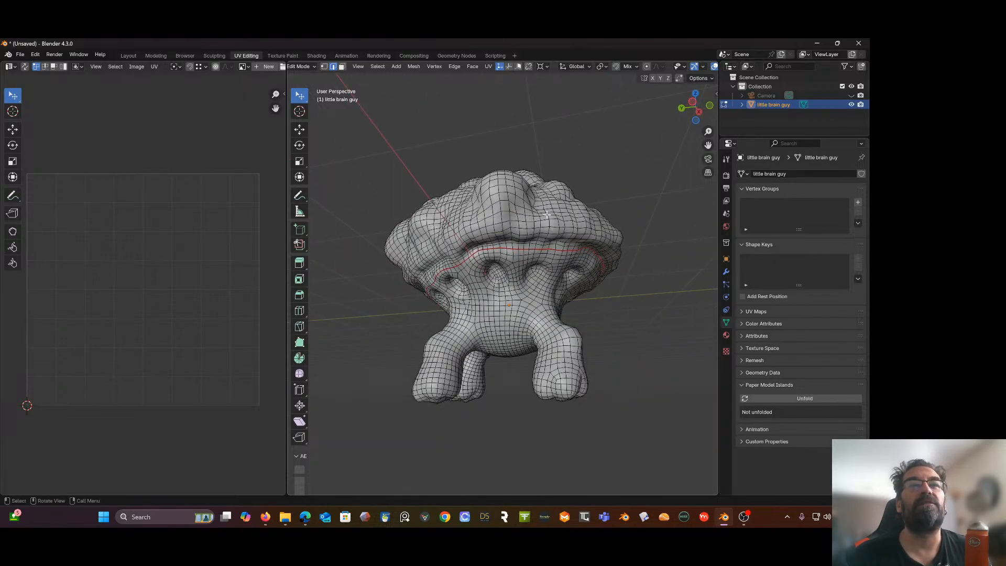
pyautogui.moveTo(547, 214); pyautogui.dragTo(546, 275, button='middle')
pyautogui.scroll(6, 554, 302)
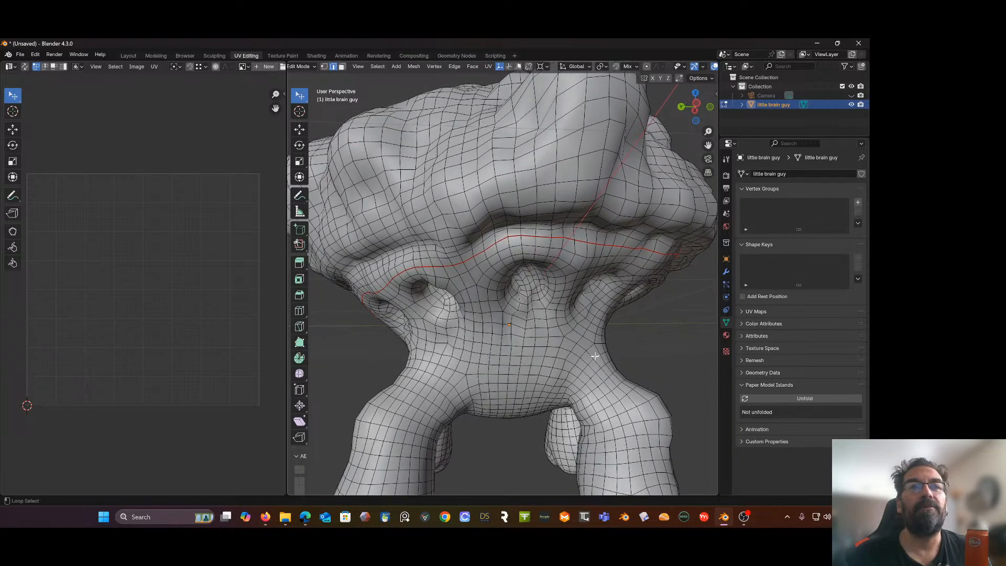
pyautogui.moveTo(593, 356)
pyautogui.mouseDown(button='middle')
pyautogui.moveTo(576, 315)
pyautogui.moveTo(572, 337)
pyautogui.moveTo(595, 343)
pyautogui.moveTo(608, 362)
pyautogui.mouseUp(button='middle')
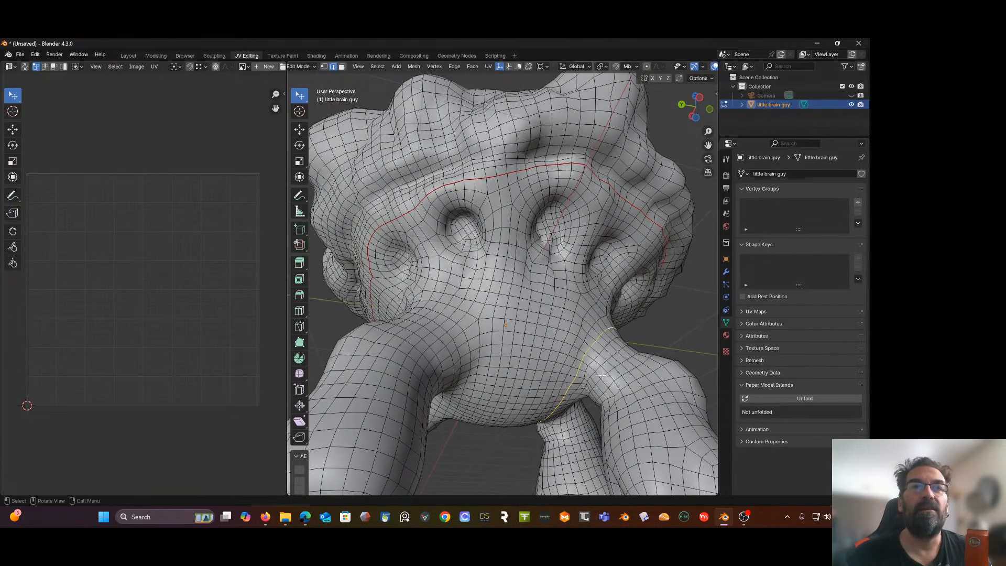
pyautogui.hotkey('alt', 'a')
pyautogui.moveTo(603, 374); pyautogui.dragTo(605, 401, button='middle')
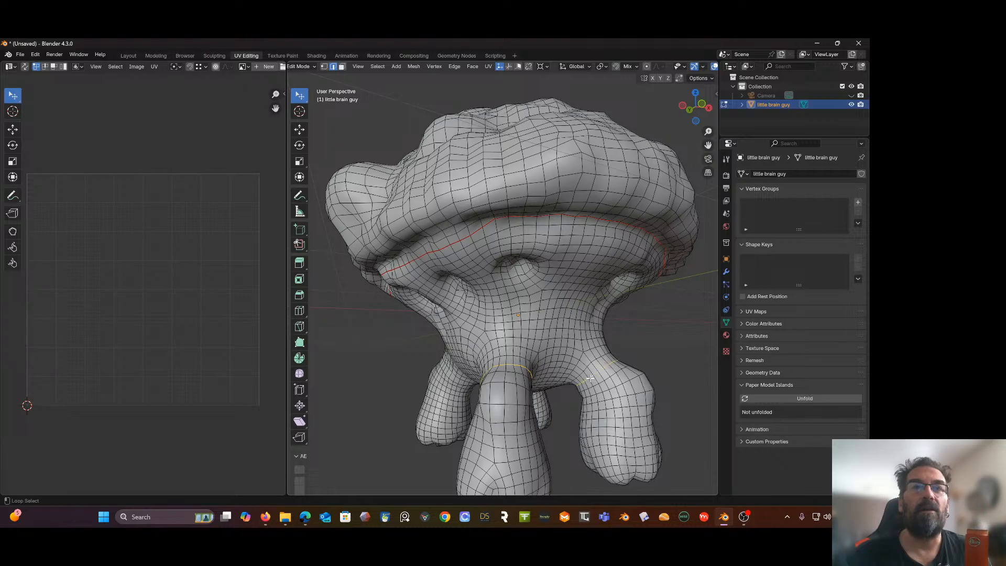
pyautogui.moveTo(589, 378); pyautogui.dragTo(451, 336, button='middle')
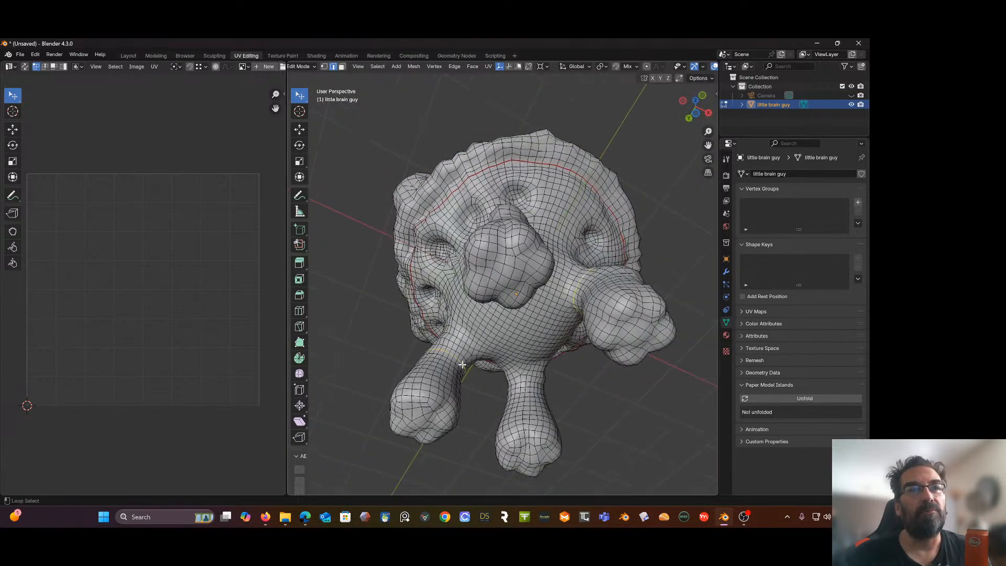
pyautogui.moveTo(462, 364); pyautogui.dragTo(491, 379, button='middle')
pyautogui.scroll(2, 491, 380)
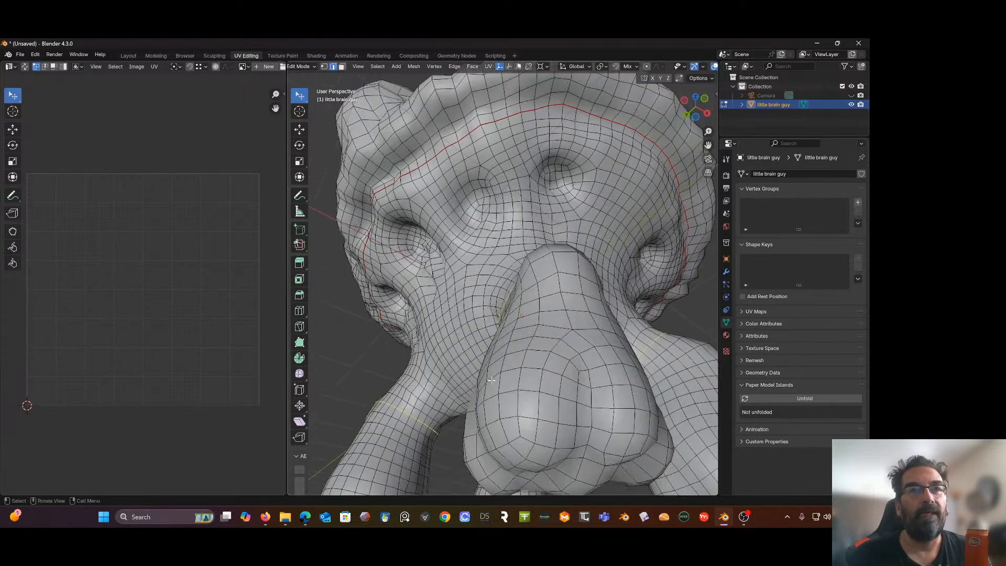
pyautogui.scroll(2, 491, 379)
pyautogui.moveTo(466, 411); pyautogui.dragTo(522, 353, button='middle')
pyautogui.scroll(-3, 518, 331)
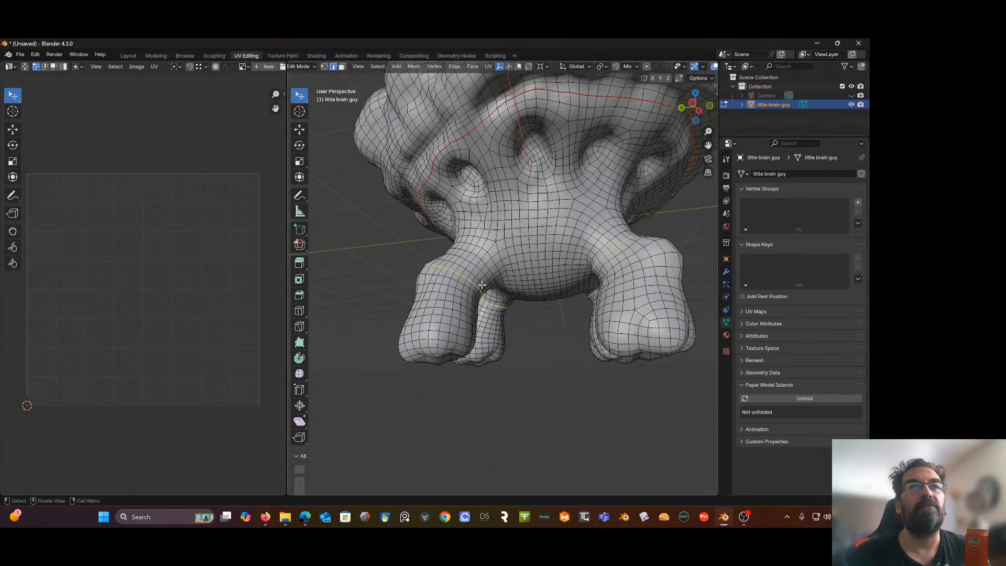
pyautogui.hotkey('ctrl', 'e')
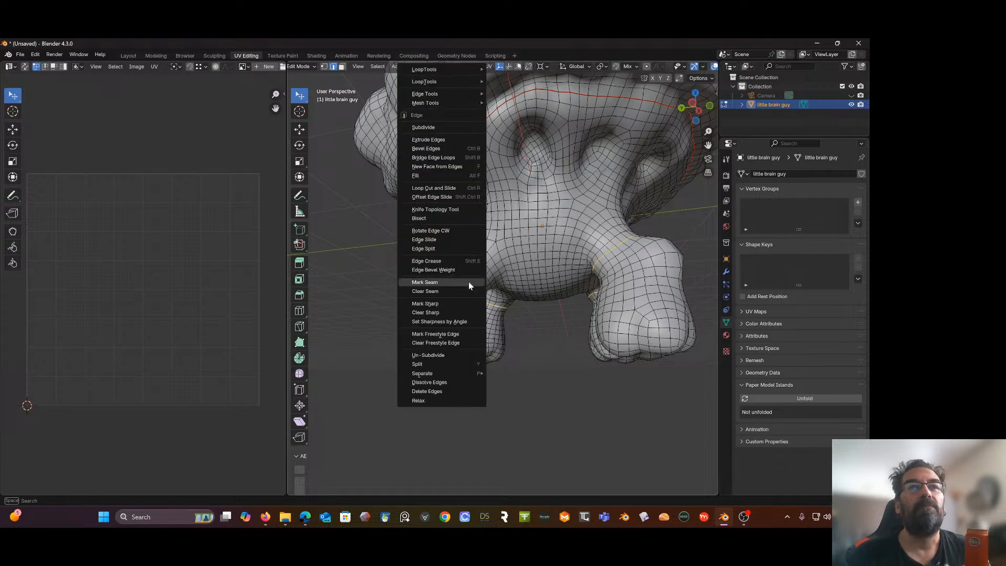
pyautogui.click(468, 282)
# Step: Clear the selection and select the edge loops running lengthwise down all four legs and across the belly
pyautogui.moveTo(468, 281); pyautogui.dragTo(391, 310, button='middle')
pyautogui.scroll(2, 462, 275)
pyautogui.scroll(1, 420, 300)
pyautogui.hotkey('alt', 'a')
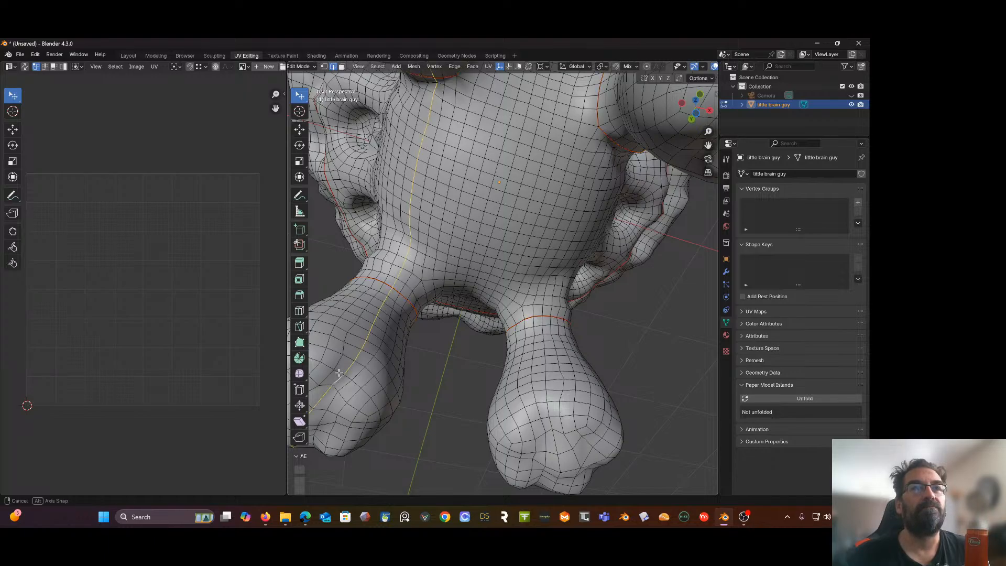
pyautogui.moveTo(339, 379); pyautogui.dragTo(497, 401, button='middle')
pyautogui.moveTo(500, 391); pyautogui.dragTo(495, 404, button='middle')
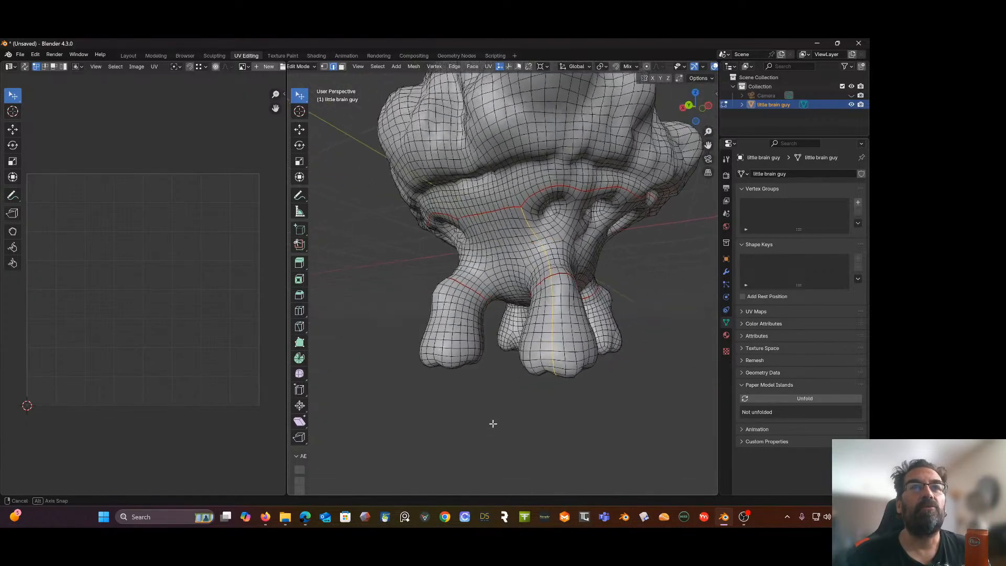
pyautogui.moveTo(517, 431); pyautogui.dragTo(500, 331, button='middle')
pyautogui.moveTo(555, 309); pyautogui.dragTo(546, 288, button='middle')
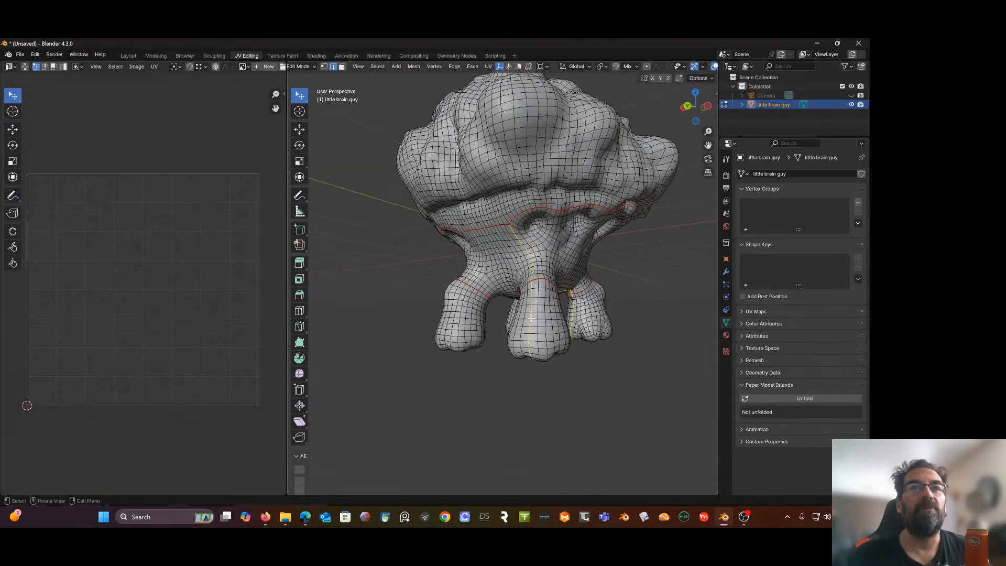
pyautogui.scroll(2, 534, 324)
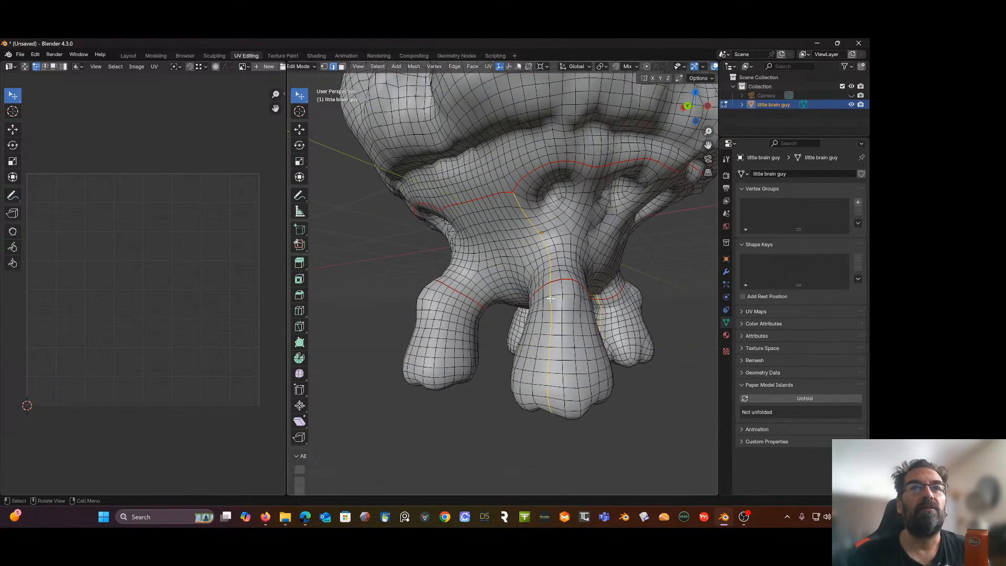
pyautogui.moveTo(497, 256); pyautogui.dragTo(522, 263, button='middle')
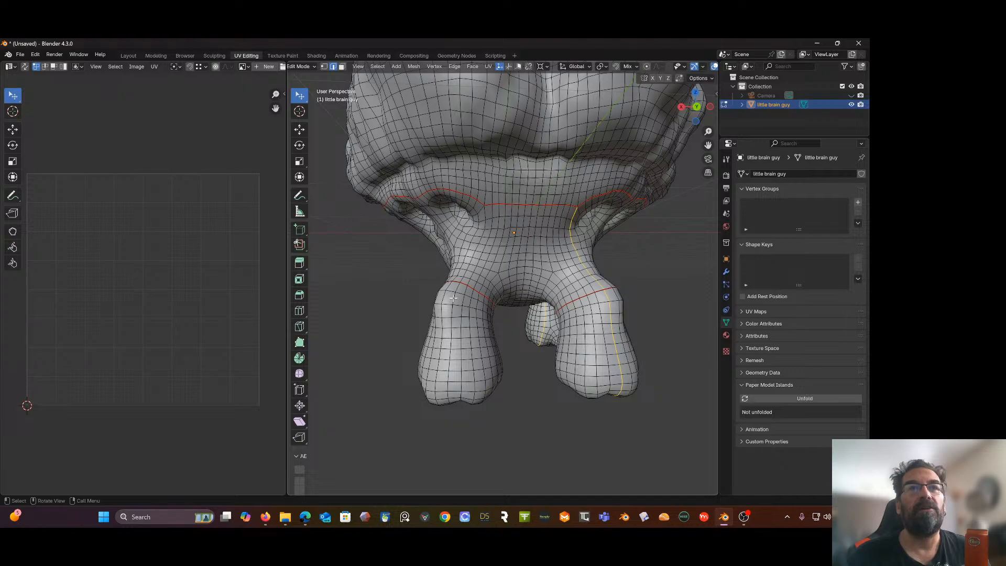
pyautogui.moveTo(474, 294); pyautogui.dragTo(511, 213, button='middle')
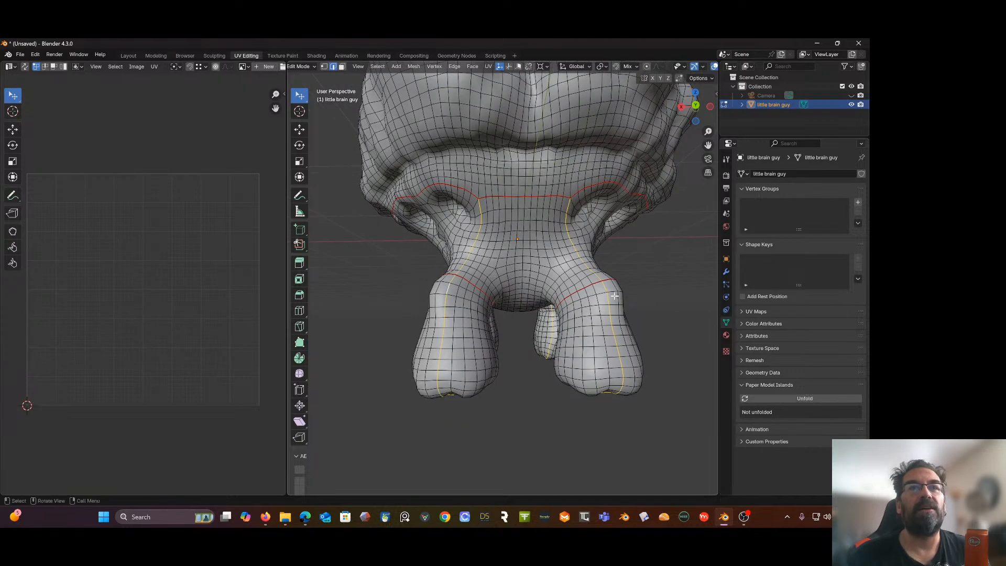
pyautogui.moveTo(596, 349); pyautogui.dragTo(495, 196, button='middle')
# Step: Box-deselect unwanted stretches of the lengthwise loops on the first two legs, using X-ray to reach hidden edges
pyautogui.scroll(4, 495, 210)
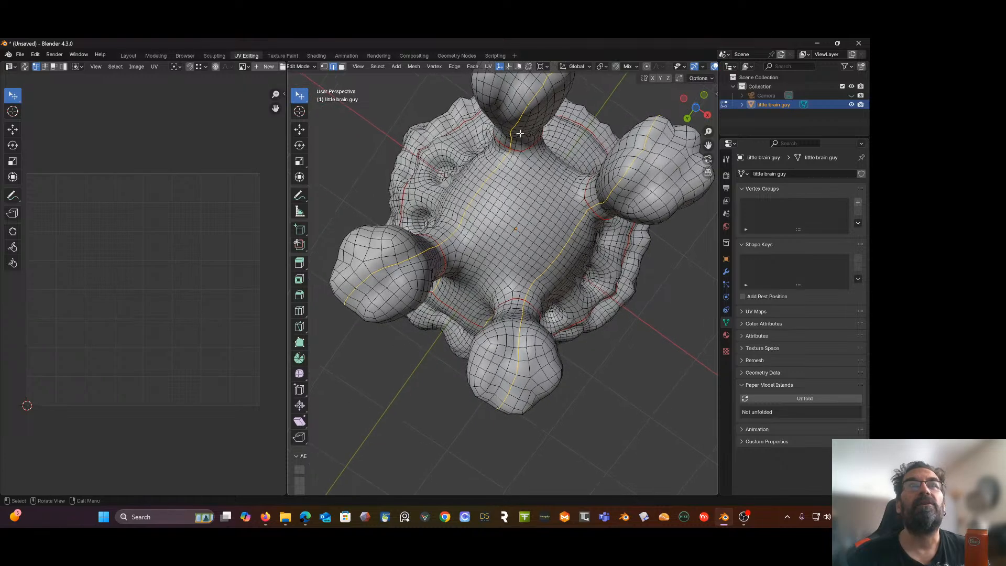
pyautogui.moveTo(519, 135)
pyautogui.mouseDown(button='middle')
pyautogui.moveTo(511, 149)
pyautogui.moveTo(502, 143)
pyautogui.mouseUp(button='middle')
pyautogui.hotkey('alt', 'z')
pyautogui.press('b')
pyautogui.moveTo(501, 143); pyautogui.dragTo(533, 185)
pyautogui.hotkey('alt', 'z')
pyautogui.moveTo(533, 186); pyautogui.dragTo(541, 162, button='middle')
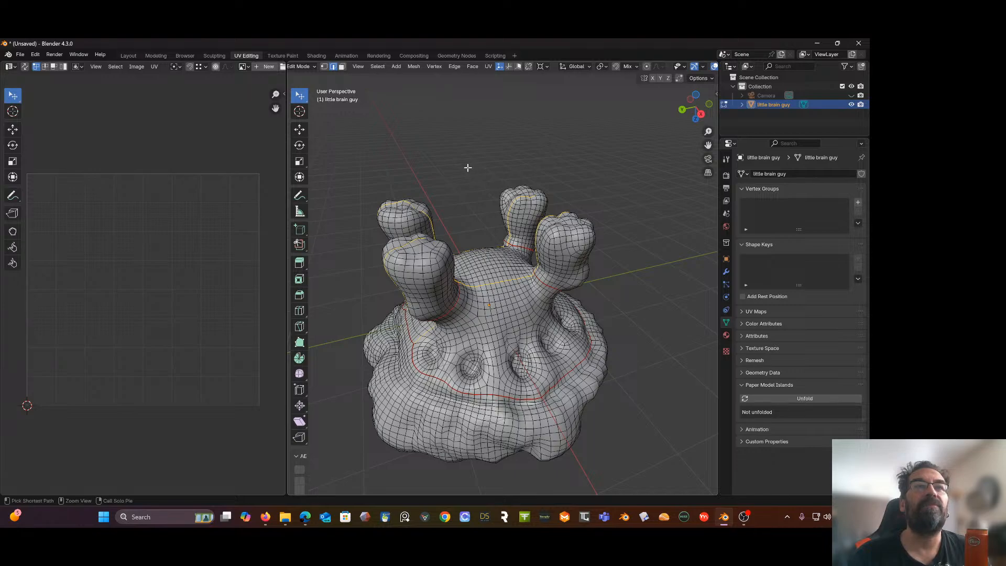
pyautogui.hotkey('alt', 'z')
pyautogui.moveTo(479, 175); pyautogui.dragTo(545, 223)
pyautogui.hotkey('alt', 'z')
pyautogui.moveTo(514, 210); pyautogui.dragTo(553, 231, button='middle')
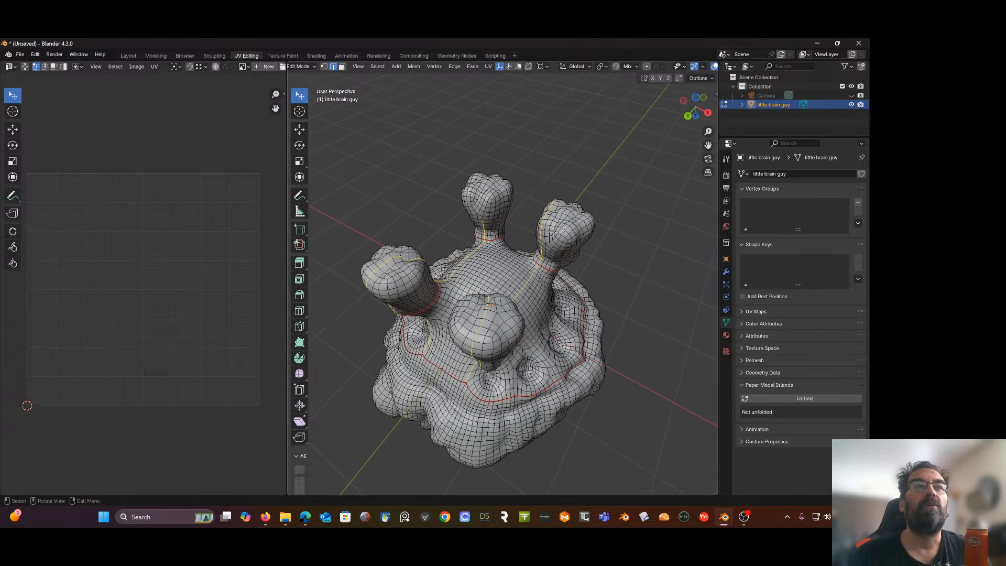
# Step: Deselect the unwanted inner-side stretches of the lengthwise loops on the remaining legs
pyautogui.scroll(4, 474, 211)
pyautogui.hotkey('alt', 'z')
pyautogui.moveTo(447, 156); pyautogui.dragTo(472, 190)
pyautogui.moveTo(473, 190); pyautogui.dragTo(508, 178, button='middle')
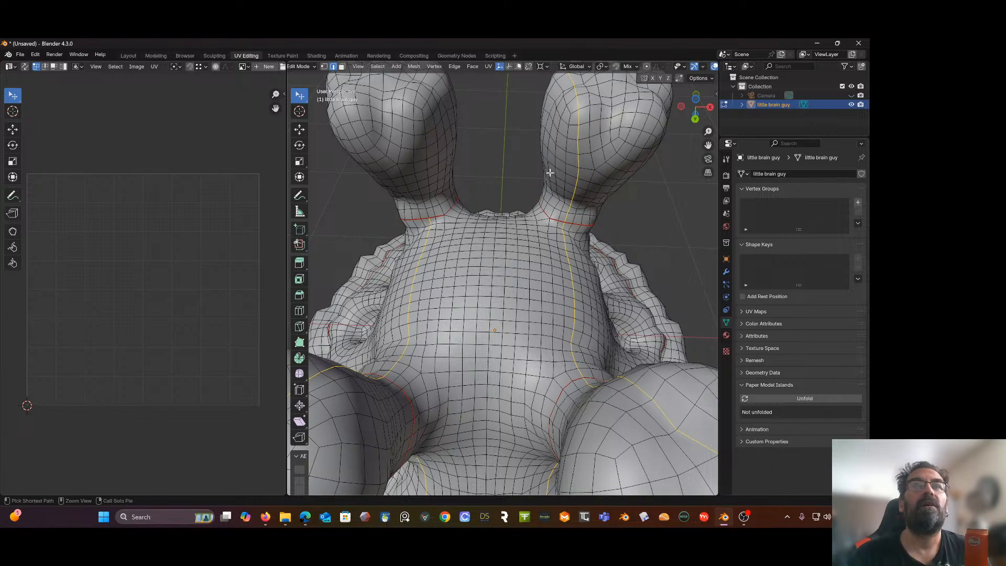
pyautogui.keyDown('ctrl'); pyautogui.moveTo(546, 166); pyautogui.dragTo(564, 216); pyautogui.keyUp('ctrl')
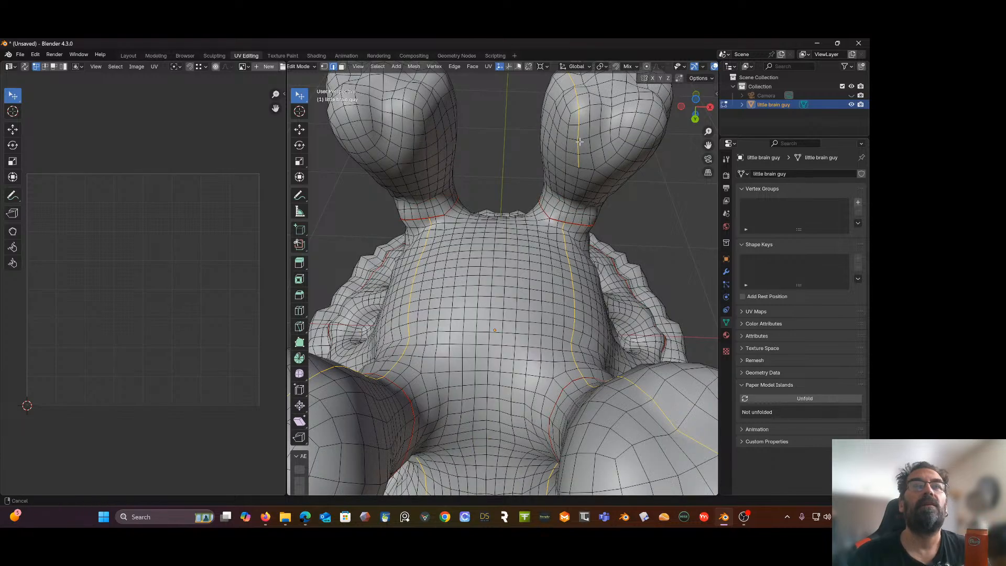
pyautogui.moveTo(579, 141); pyautogui.dragTo(513, 105, button='middle')
pyautogui.moveTo(509, 101); pyautogui.dragTo(596, 224)
pyautogui.moveTo(596, 224); pyautogui.dragTo(421, 95, button='middle')
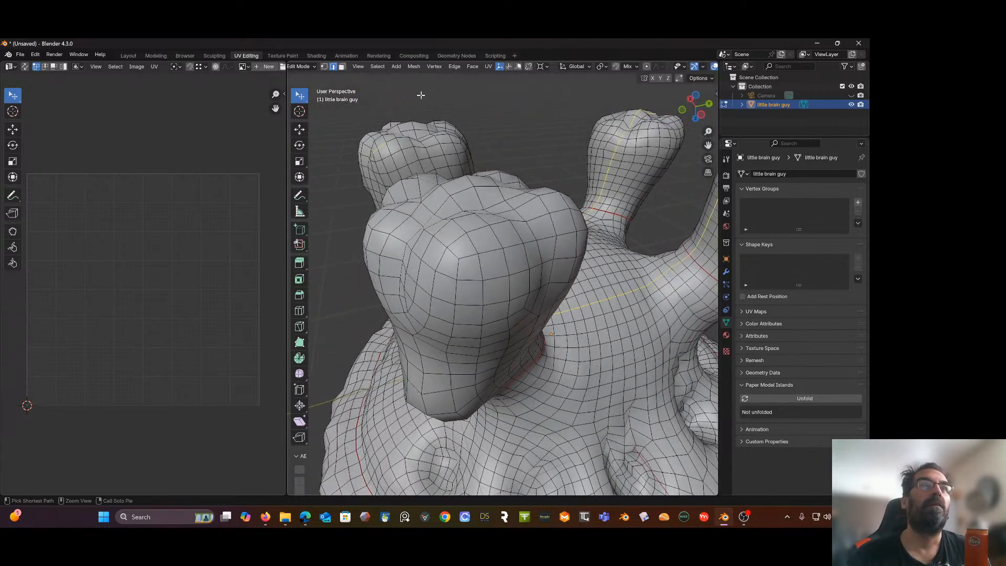
pyautogui.keyDown('ctrl'); pyautogui.moveTo(353, 137); pyautogui.dragTo(418, 164); pyautogui.keyUp('ctrl')
pyautogui.moveTo(463, 162); pyautogui.dragTo(371, 147, button='middle')
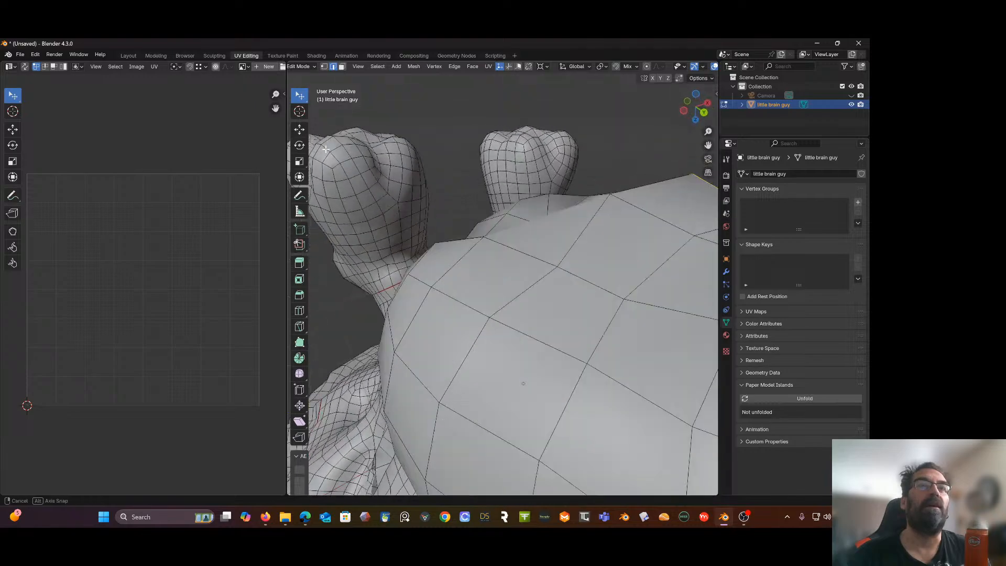
# Step: Add the edge loops encircling the soles of the feet to the selection
pyautogui.scroll(-4, 372, 147)
pyautogui.scroll(-2, 371, 147)
pyautogui.moveTo(407, 175); pyautogui.dragTo(511, 317, button='middle')
pyautogui.moveTo(554, 244); pyautogui.dragTo(571, 177, button='middle')
pyautogui.scroll(3, 569, 148)
pyautogui.keyDown('alt'); pyautogui.click(572, 180); pyautogui.keyUp('alt')
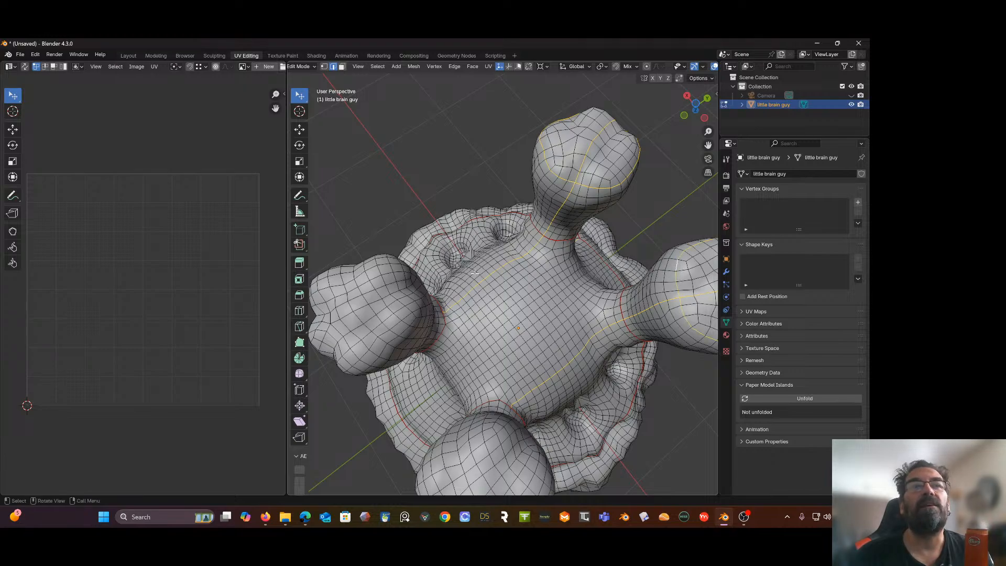
pyautogui.moveTo(407, 309); pyautogui.dragTo(364, 266, button='middle')
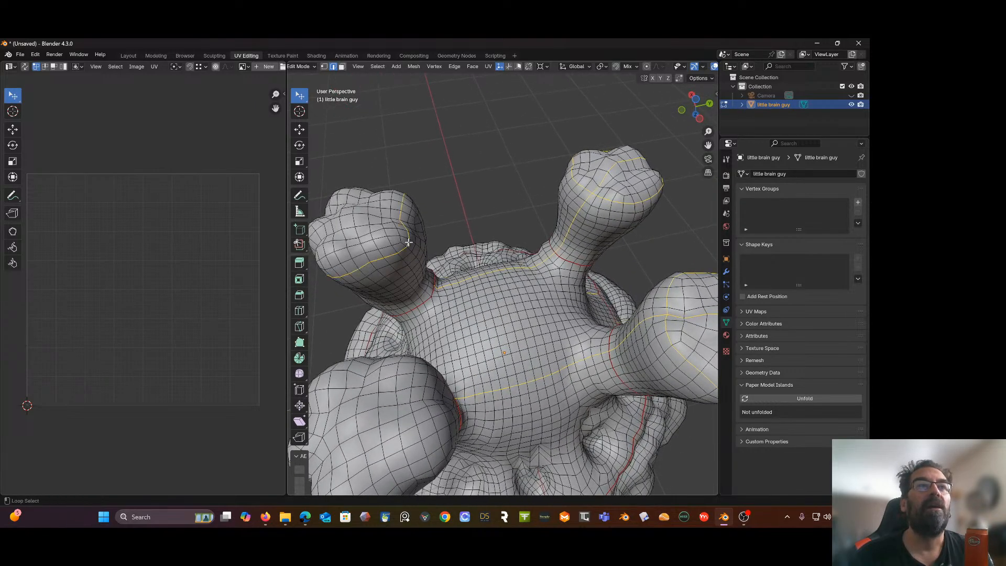
pyautogui.moveTo(397, 244); pyautogui.dragTo(507, 191, button='middle')
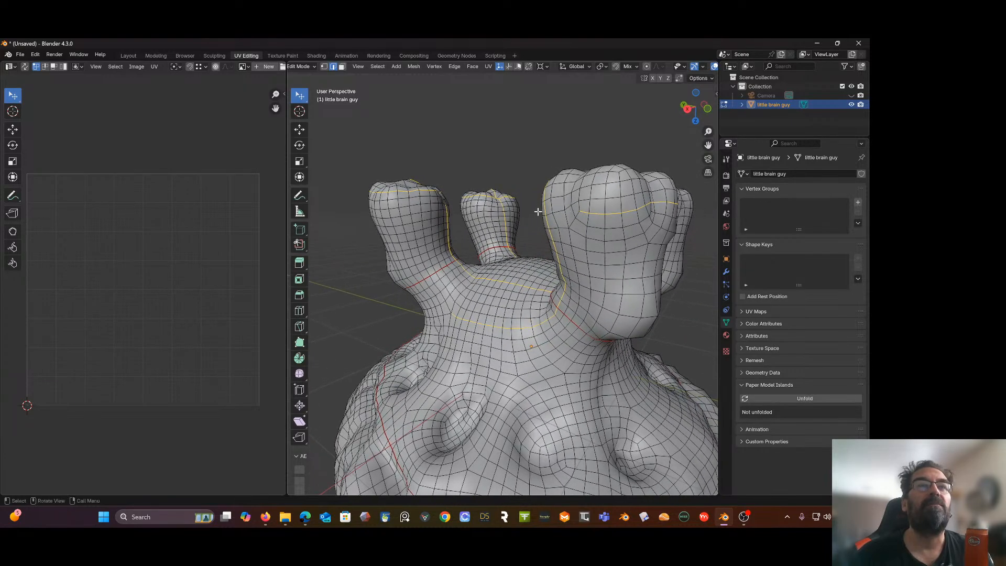
pyautogui.keyDown('alt'); pyautogui.click(592, 210); pyautogui.keyUp('alt')
pyautogui.moveTo(588, 210); pyautogui.dragTo(584, 237, button='middle')
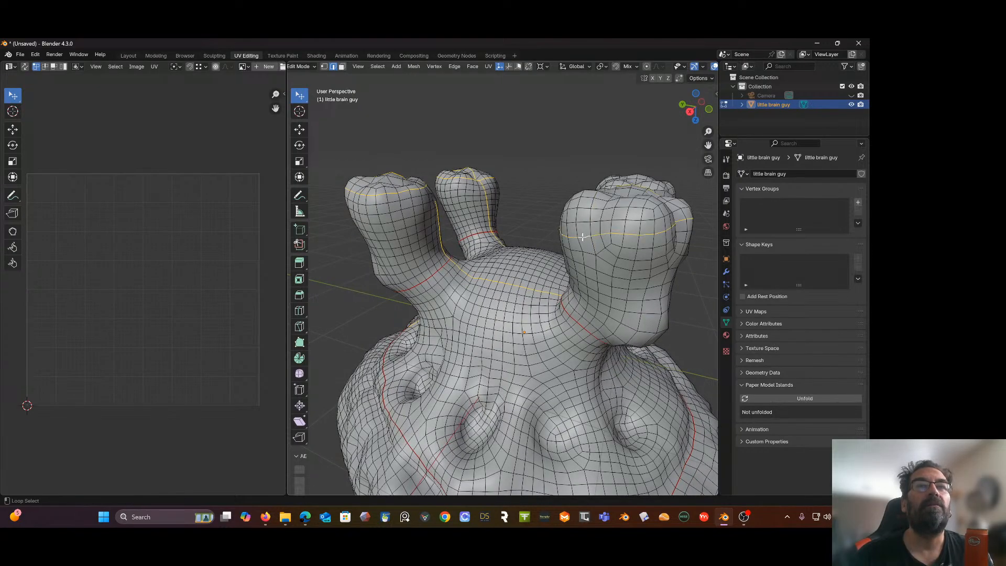
pyautogui.moveTo(584, 237); pyautogui.dragTo(352, 272, button='middle')
pyautogui.moveTo(415, 230); pyautogui.dragTo(433, 197, button='middle')
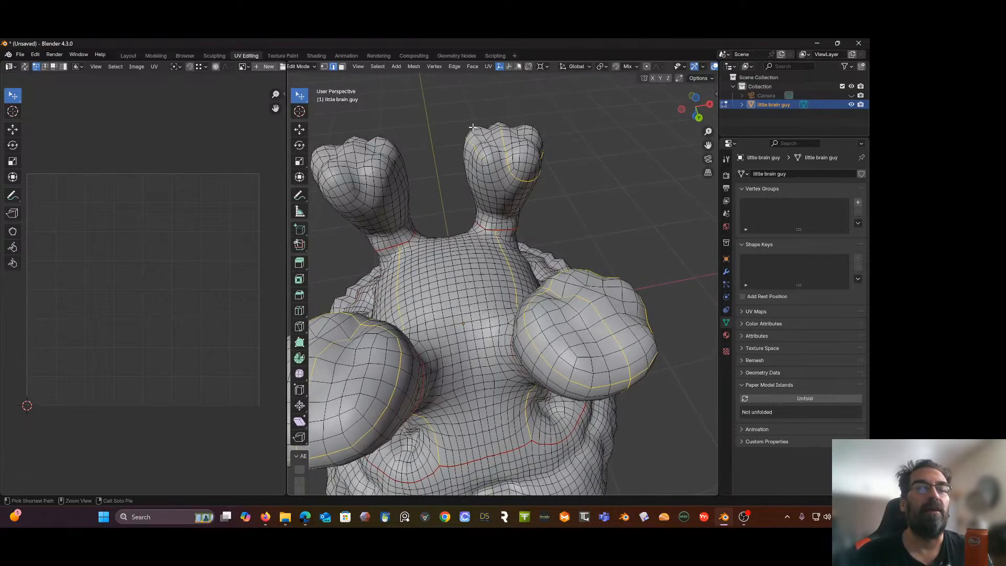
# Step: Try to add another edge loop on the back leg's foot to the selection
pyautogui.moveTo(509, 149); pyautogui.dragTo(521, 180, button='middle')
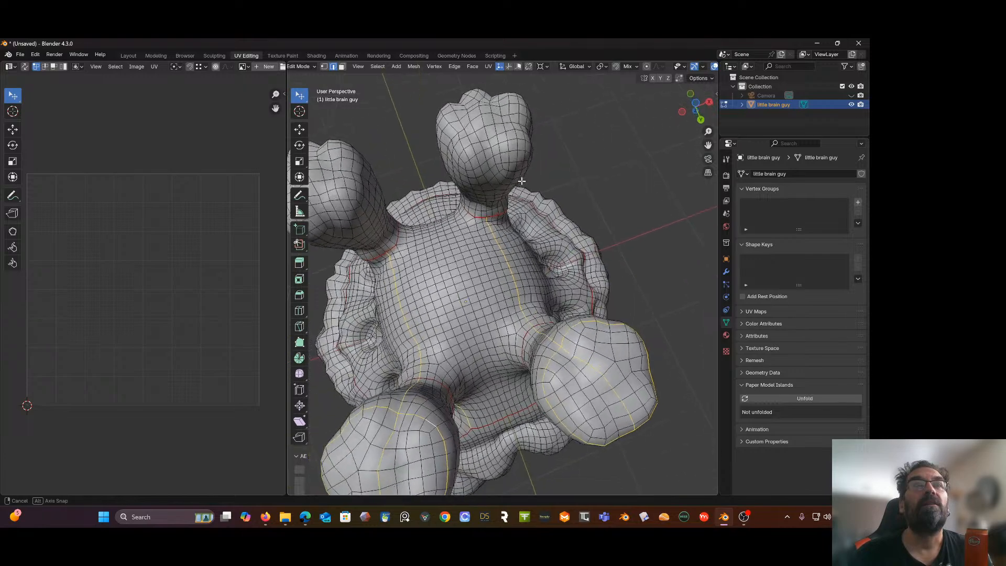
pyautogui.scroll(2, 495, 142)
pyautogui.moveTo(495, 142); pyautogui.dragTo(477, 97, button='middle')
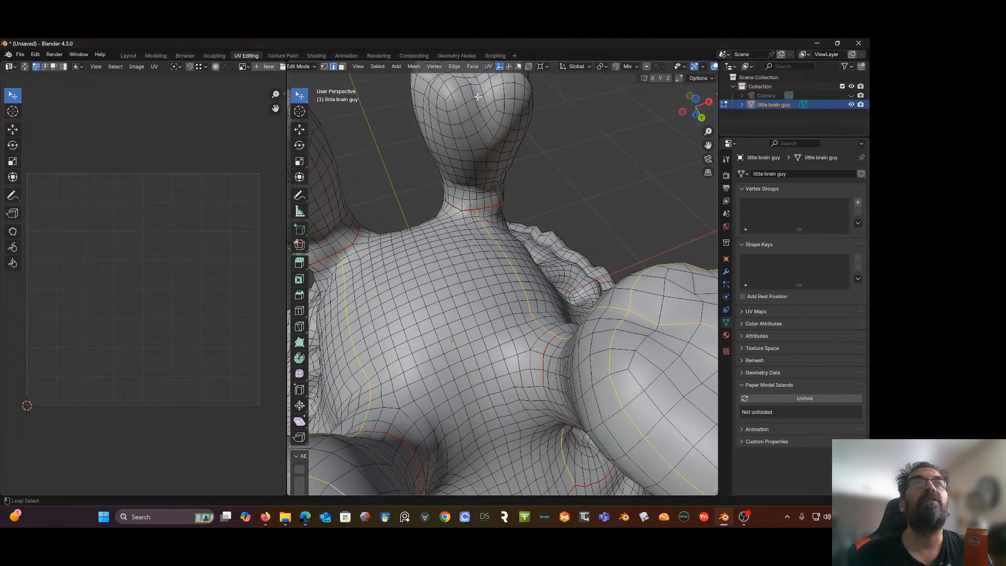
pyautogui.keyDown('alt'); pyautogui.keyDown('shift'); pyautogui.click(481, 98); pyautogui.keyUp('shift'); pyautogui.keyUp('alt')
pyautogui.hotkey('ctrl', 'z')
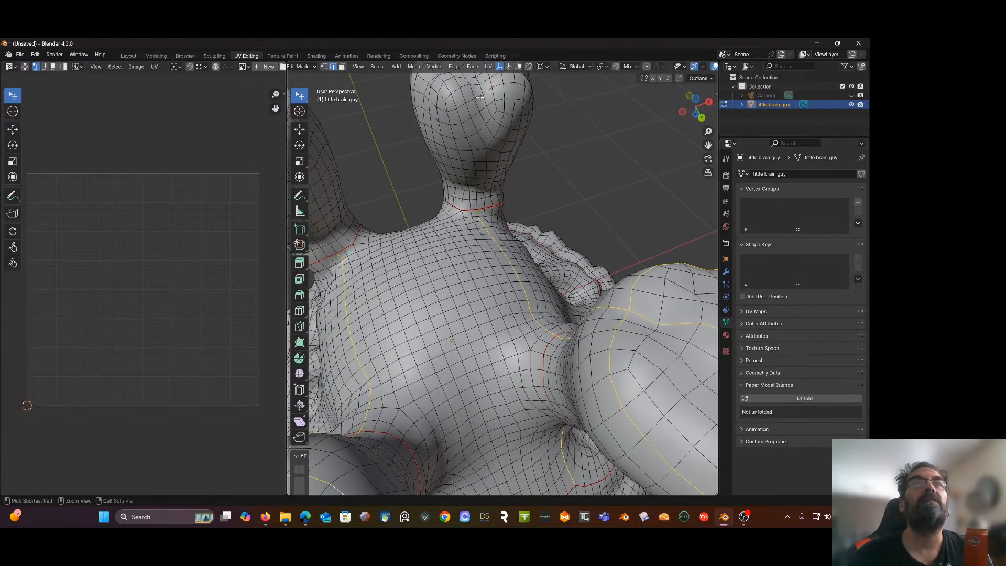
# Step: With X-ray on, box-deselect the lengthwise loop's edges crossing the sole of one foot
pyautogui.moveTo(479, 128); pyautogui.dragTo(562, 163, button='middle')
pyautogui.scroll(-5, 474, 102)
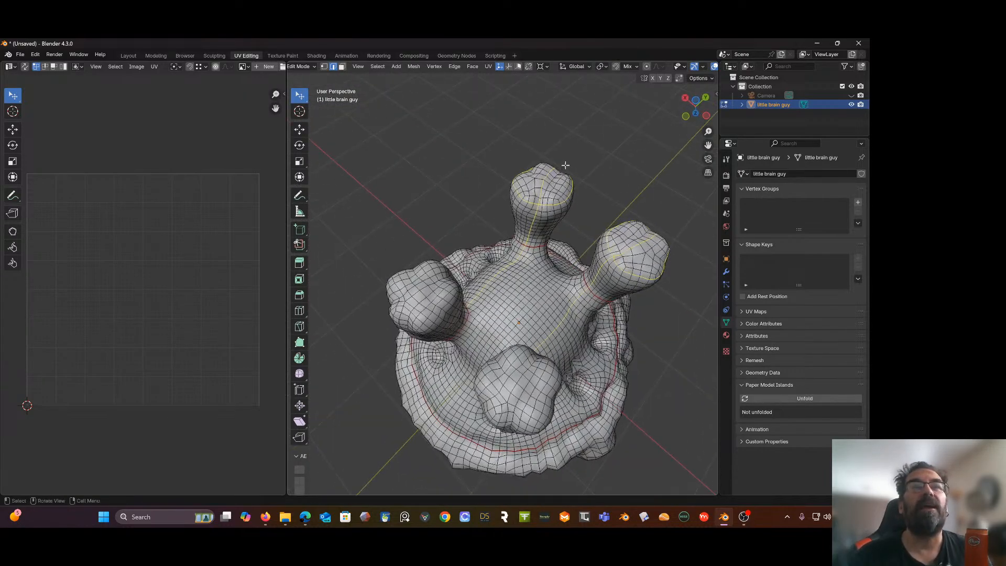
pyautogui.scroll(4, 561, 164)
pyautogui.hotkey('alt', 'z')
pyautogui.press('b')
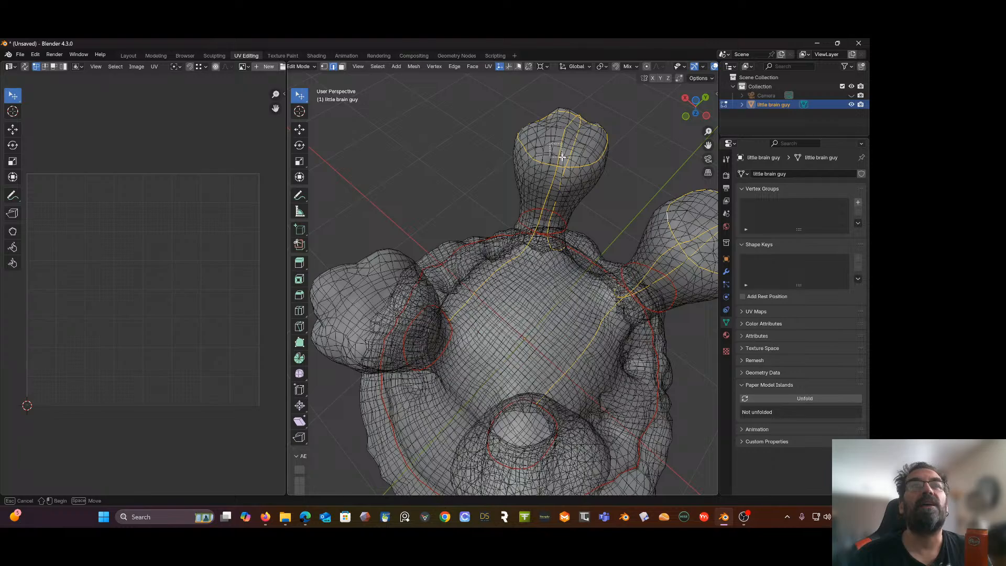
pyautogui.keyDown('ctrl'); pyautogui.moveTo(560, 161); pyautogui.dragTo(559, 162); pyautogui.keyUp('ctrl')
# Step: Box-deselect the lengthwise loop's edges across the sole of a second foot through X-ray, restoring solid display
pyautogui.moveTo(558, 146); pyautogui.dragTo(514, 184, button='middle')
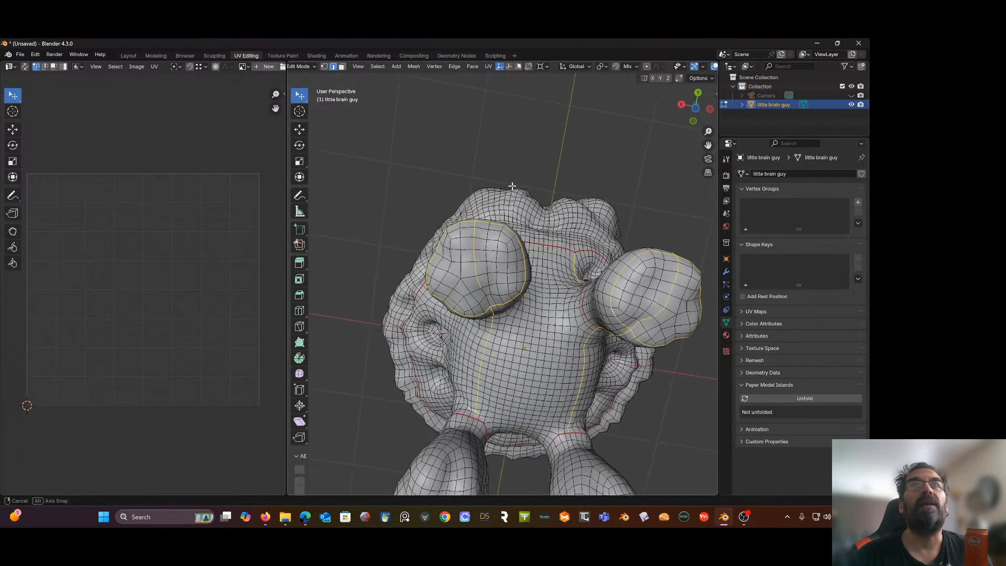
pyautogui.moveTo(477, 225); pyautogui.dragTo(455, 261, button='middle')
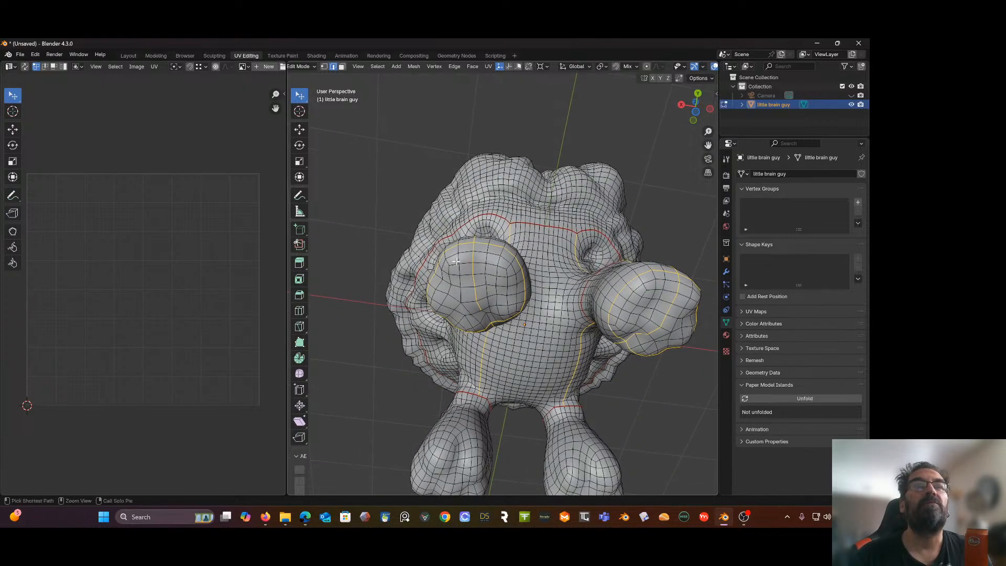
pyautogui.hotkey('alt', 'z')
pyautogui.press('b')
pyautogui.moveTo(482, 310); pyautogui.dragTo(482, 312)
pyautogui.hotkey('alt', 'z')
# Step: With X-ray on, box-deselect the lengthwise loop's edges crossing the sole of a third foot
pyautogui.moveTo(467, 254); pyautogui.dragTo(458, 281, button='middle')
pyautogui.scroll(1, 480, 275)
pyautogui.hotkey('alt', 'z')
pyautogui.hotkey('alt', 'z')
pyautogui.press('b')
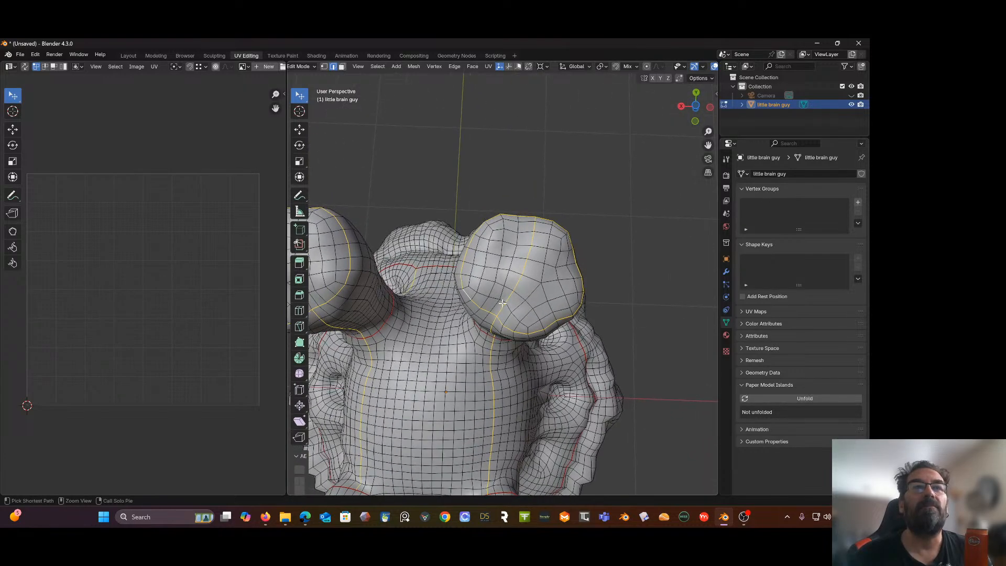
pyautogui.hotkey('alt', 'z')
pyautogui.press('Escape')
pyautogui.hotkey('alt', 'z')
# Step: Try to box-deselect the leftover lengthwise edges near the rim of the third foot's sole through X-ray
pyautogui.moveTo(515, 309); pyautogui.dragTo(532, 217, button='middle')
pyautogui.press('b')
pyautogui.hotkey('alt', 'z')
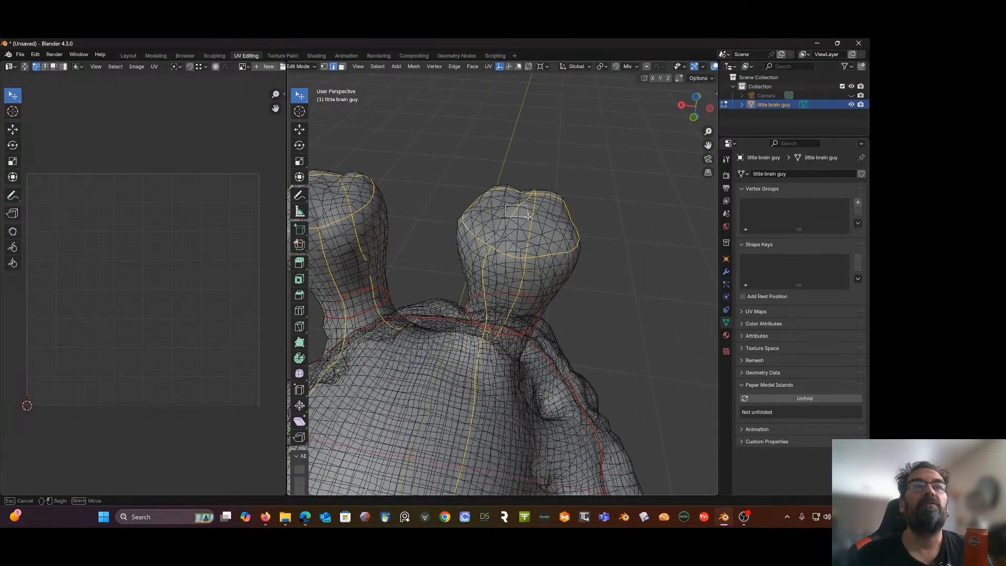
pyautogui.press('Escape')
pyautogui.hotkey('alt', 'z')
pyautogui.press('b')
pyautogui.hotkey('alt', 'z')
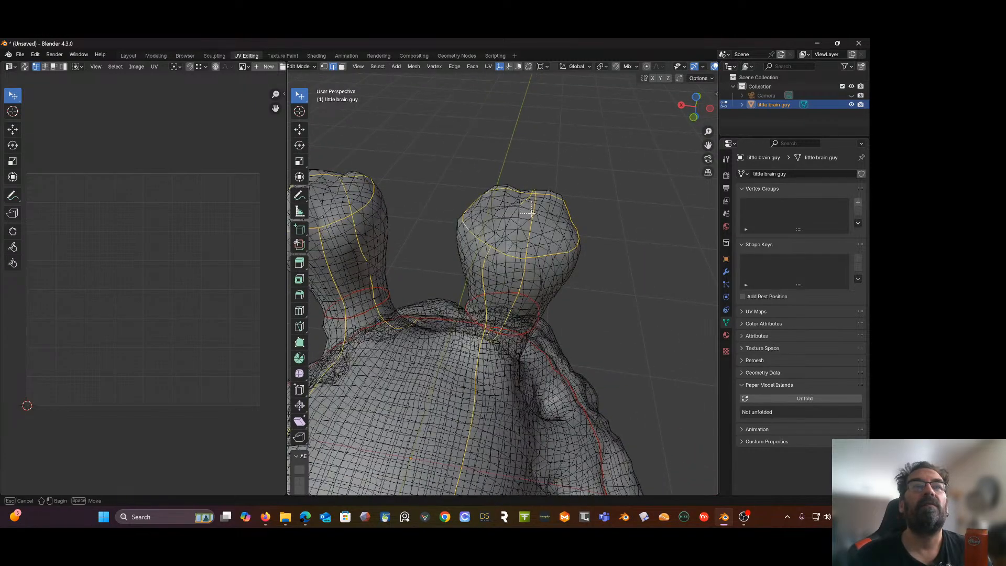
pyautogui.press('Escape')
pyautogui.hotkey('alt', 'z')
pyautogui.moveTo(528, 209); pyautogui.dragTo(541, 248, button='middle')
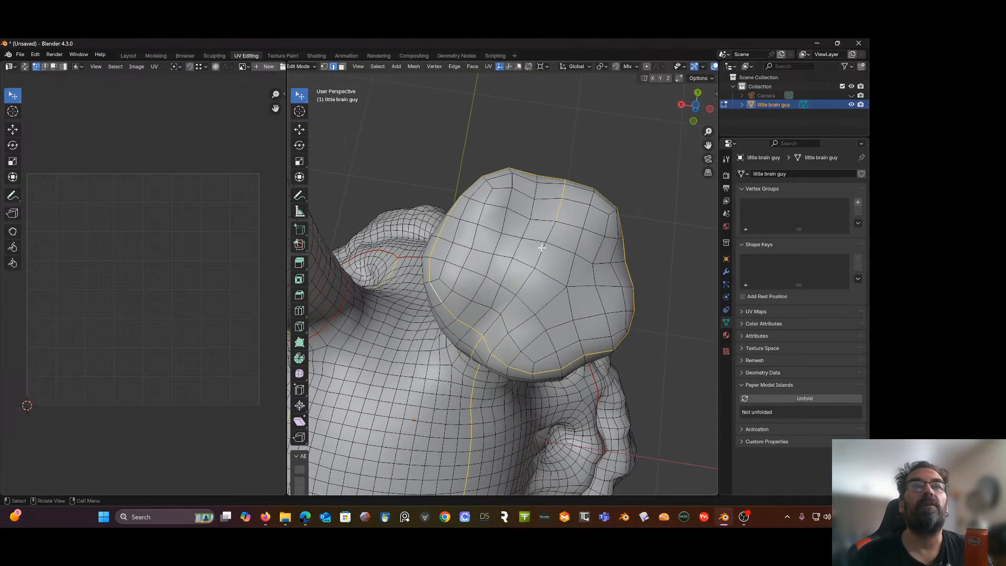
pyautogui.press('b')
pyautogui.hotkey('alt', 'z')
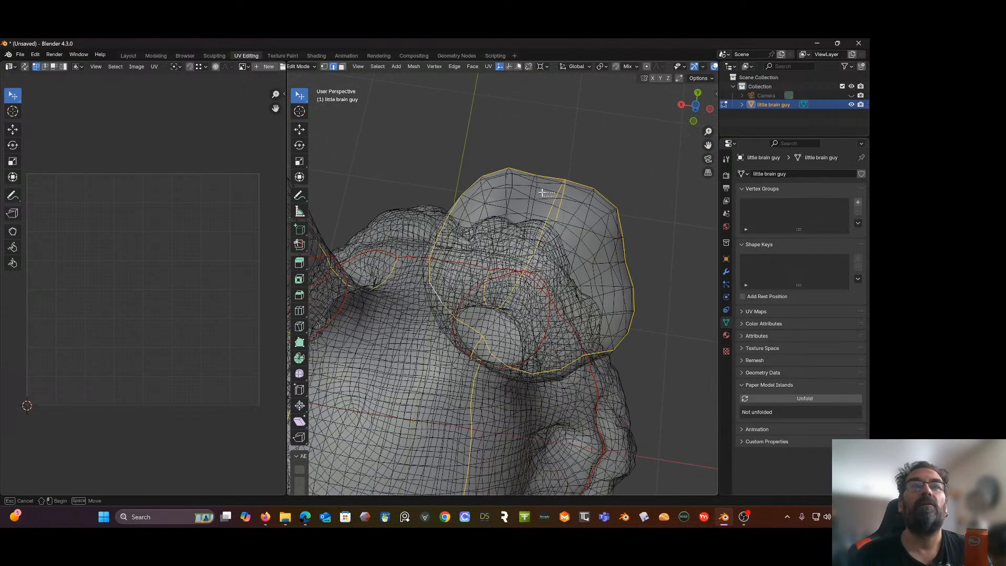
pyautogui.press('Escape')
pyautogui.hotkey('alt', 'z')
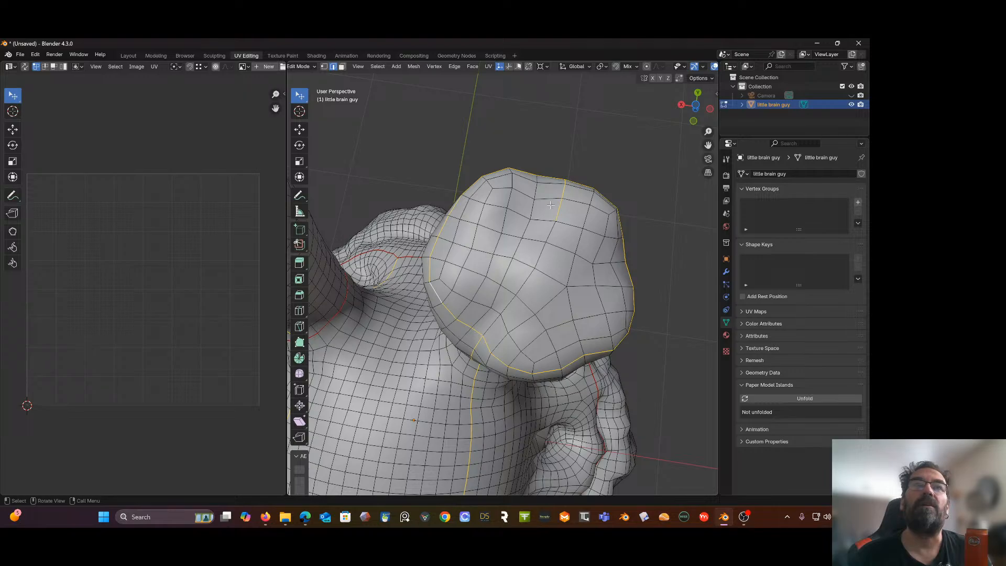
# Step: From the opposite side of the foot, box-deselect the last lengthwise edges on its sole through X-ray and restore solid display
pyautogui.moveTo(551, 205); pyautogui.dragTo(361, 173, button='middle')
pyautogui.press('b')
pyautogui.hotkey('alt', 'z')
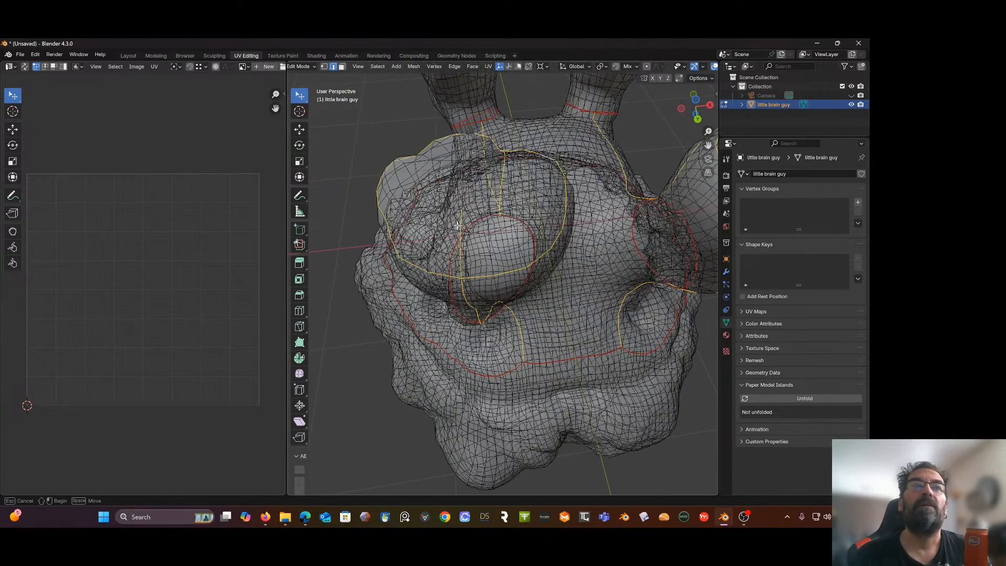
pyautogui.press('Escape')
pyautogui.hotkey('alt', 'z')
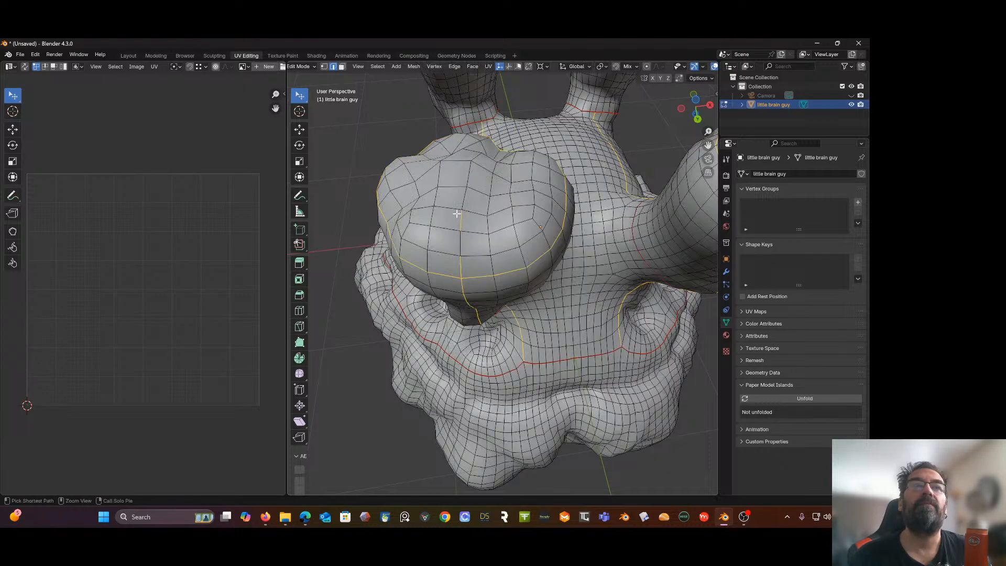
pyautogui.hotkey('alt', 'z')
pyautogui.hotkey('alt', 'z')
pyautogui.hotkey('alt', 'z')
pyautogui.hotkey('alt', 'z')
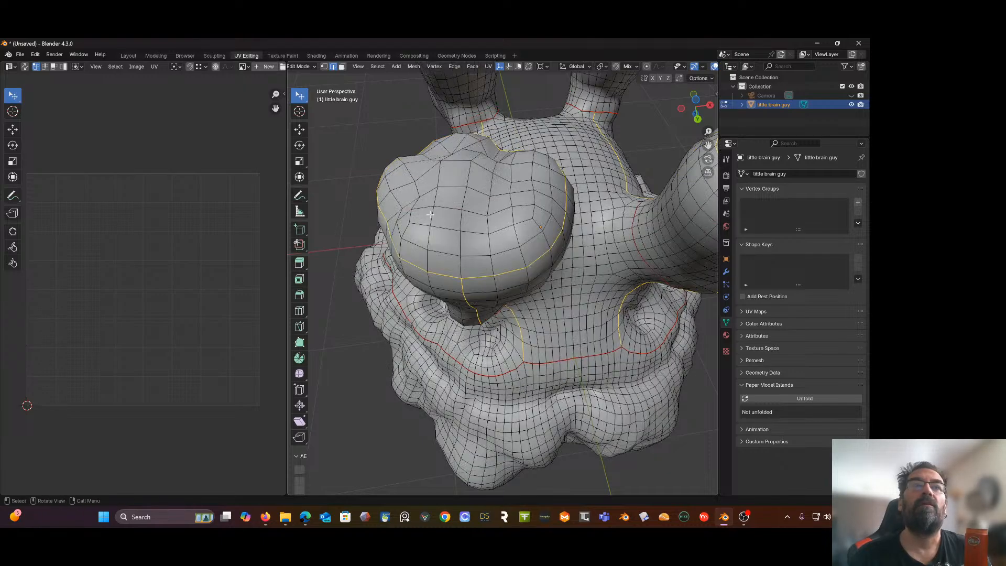
# Step: Mark the selected leg and sole edges as seams and clear the selection
pyautogui.moveTo(430, 214); pyautogui.dragTo(560, 203, button='middle')
pyautogui.scroll(-5, 560, 203)
pyautogui.hotkey('ctrl', 'e')
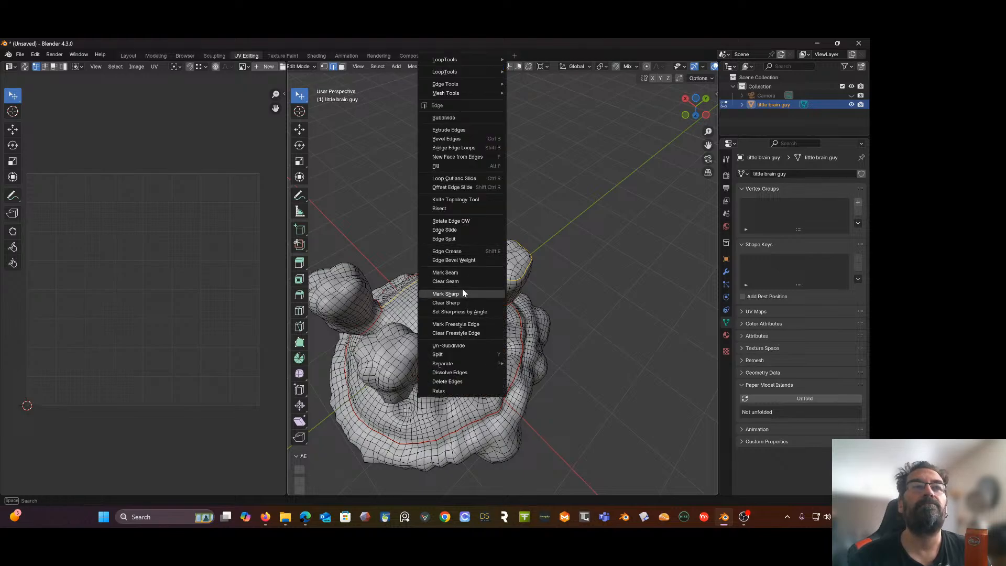
pyautogui.click(453, 272)
pyautogui.moveTo(481, 278); pyautogui.dragTo(497, 275, button='middle')
pyautogui.scroll(-1, 498, 275)
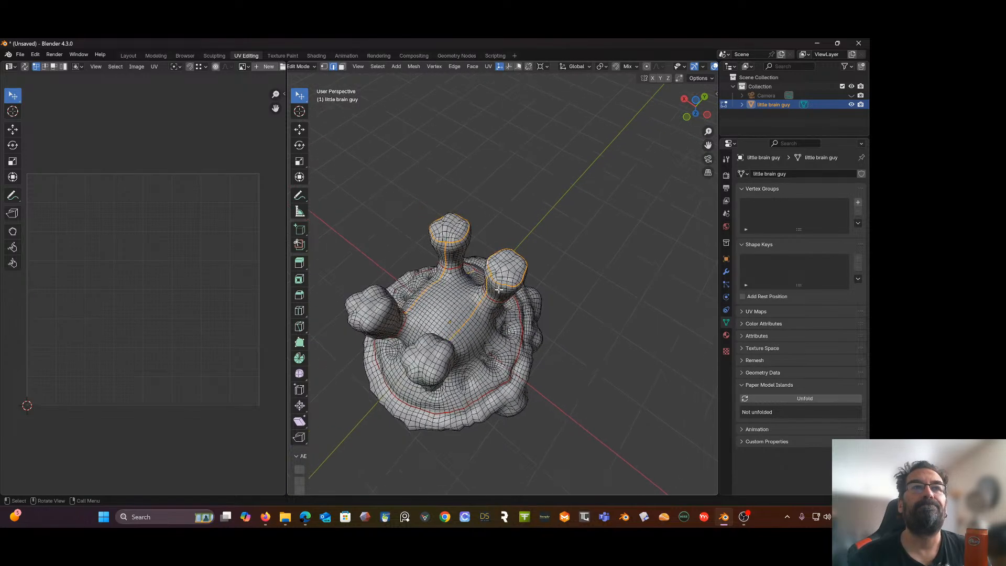
pyautogui.click(580, 252)
pyautogui.moveTo(576, 252); pyautogui.dragTo(414, 241, button='middle')
pyautogui.scroll(6, 492, 245)
pyautogui.scroll(-5, 543, 250)
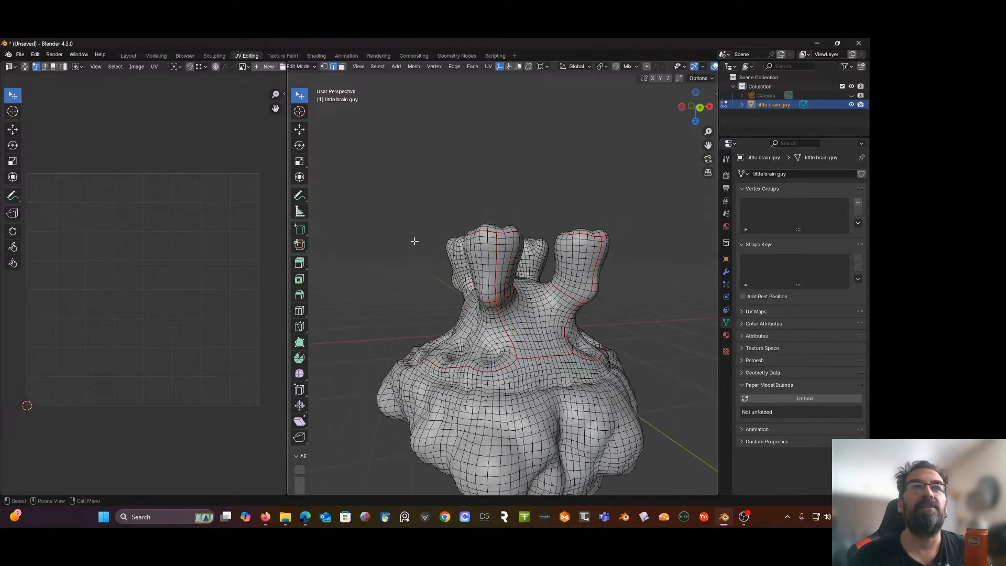
# Step: Undo the deselection and the seam marking to bring back the leg and sole edge selection
pyautogui.keyDown('ctrl'); pyautogui.click(482, 269); pyautogui.keyUp('ctrl')
pyautogui.hotkey('ctrl', 'z')
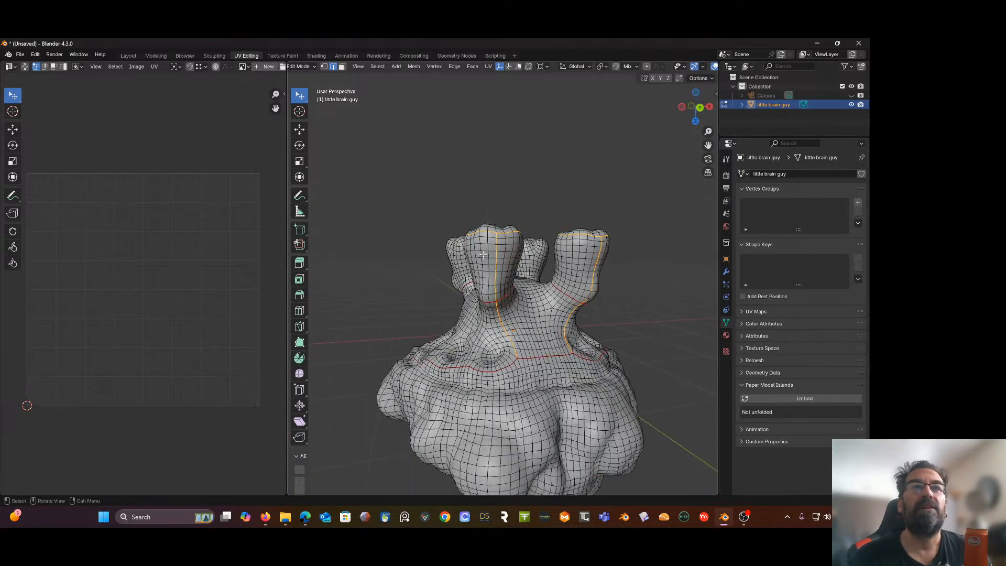
pyautogui.moveTo(482, 269); pyautogui.dragTo(536, 154, button='middle')
pyautogui.scroll(3, 495, 268)
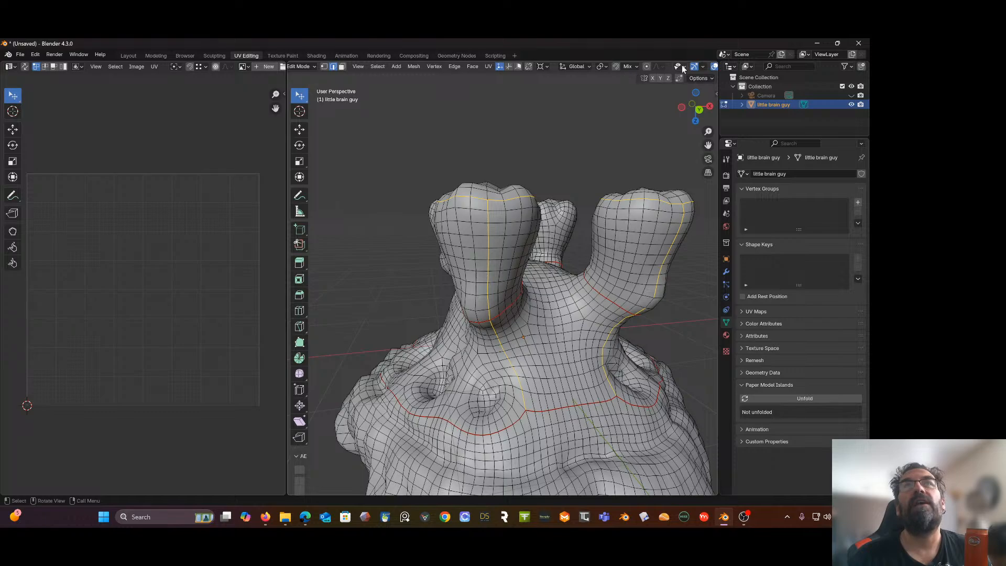
pyautogui.hscroll(5, 683, 69)
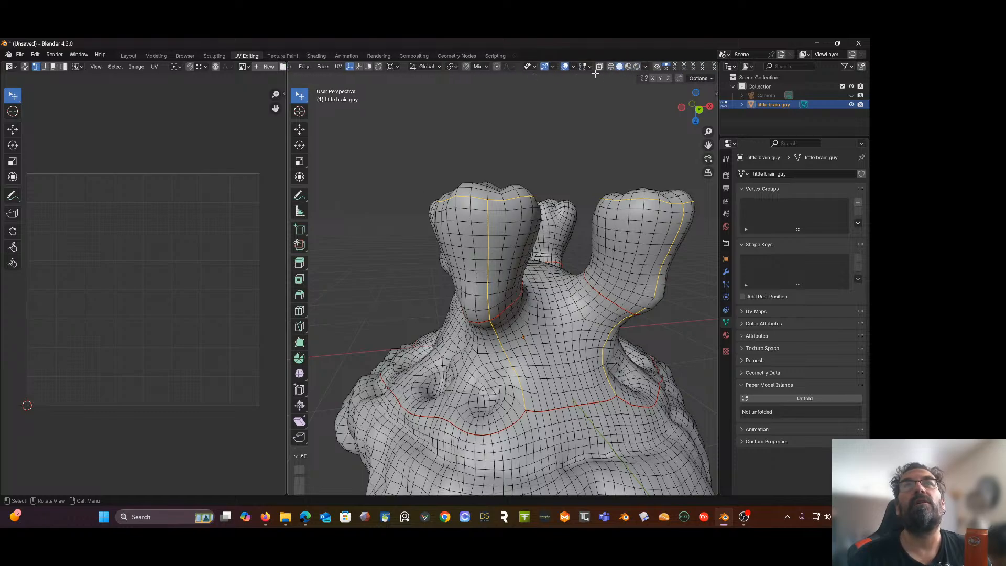
pyautogui.hscroll(-1, 613, 70)
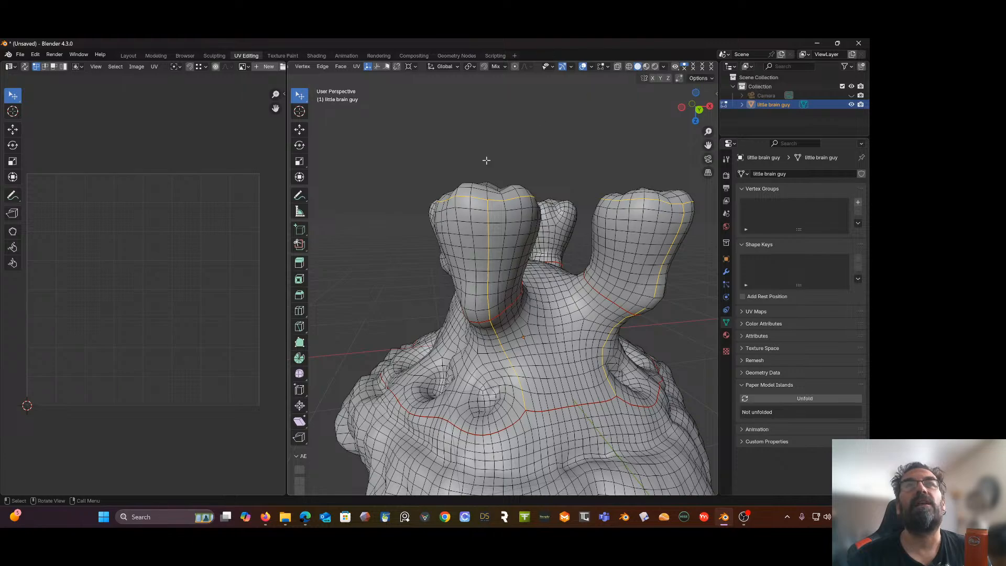
# Step: Try to deselect the lengthwise edges down one leg by picking the shortest path, and undo the picks
pyautogui.moveTo(487, 160); pyautogui.dragTo(488, 223, button='middle')
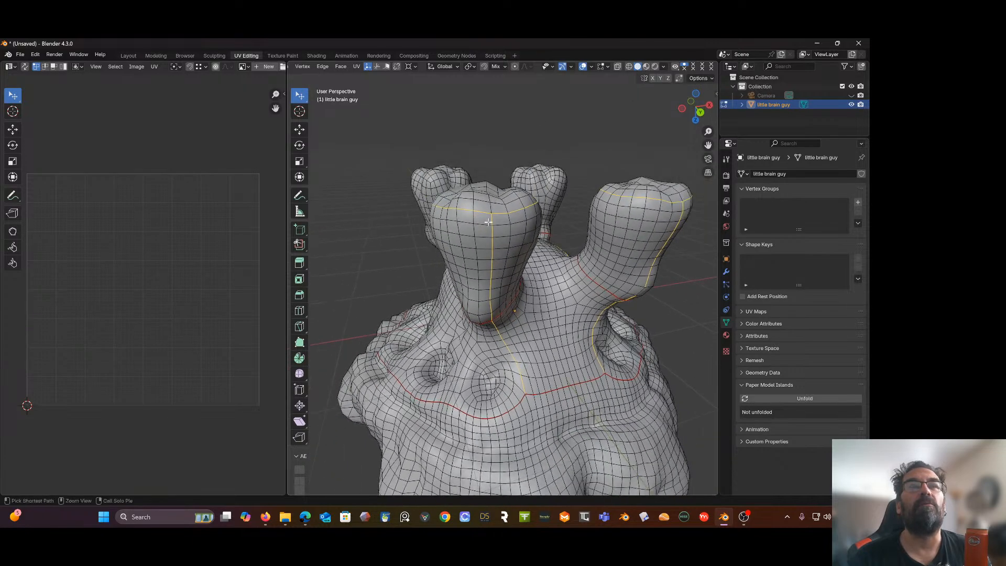
pyautogui.hotkey('alt', 'z')
pyautogui.press('b')
pyautogui.hotkey('alt', 'z')
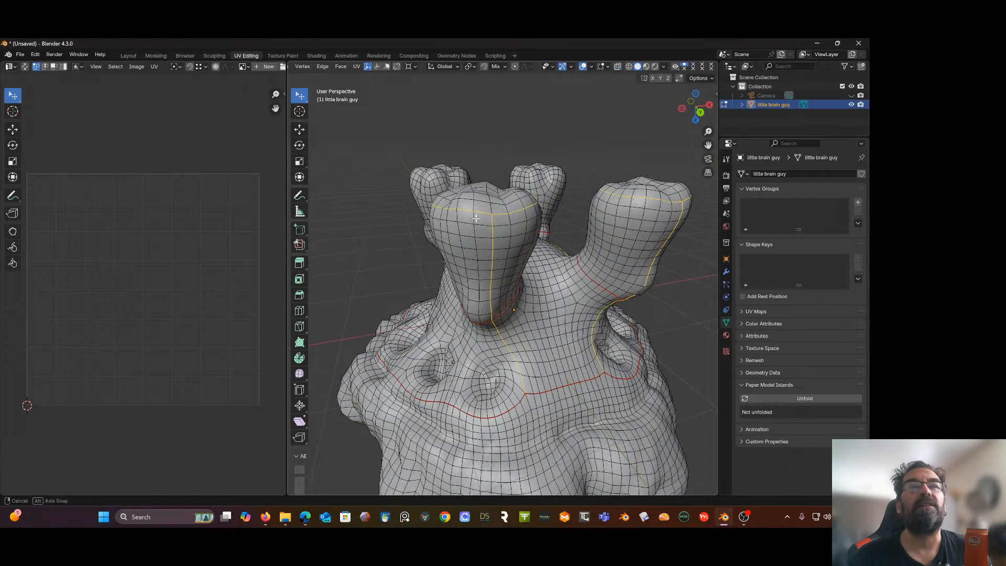
pyautogui.moveTo(484, 226); pyautogui.dragTo(514, 201, button='middle')
pyautogui.scroll(2, 527, 191)
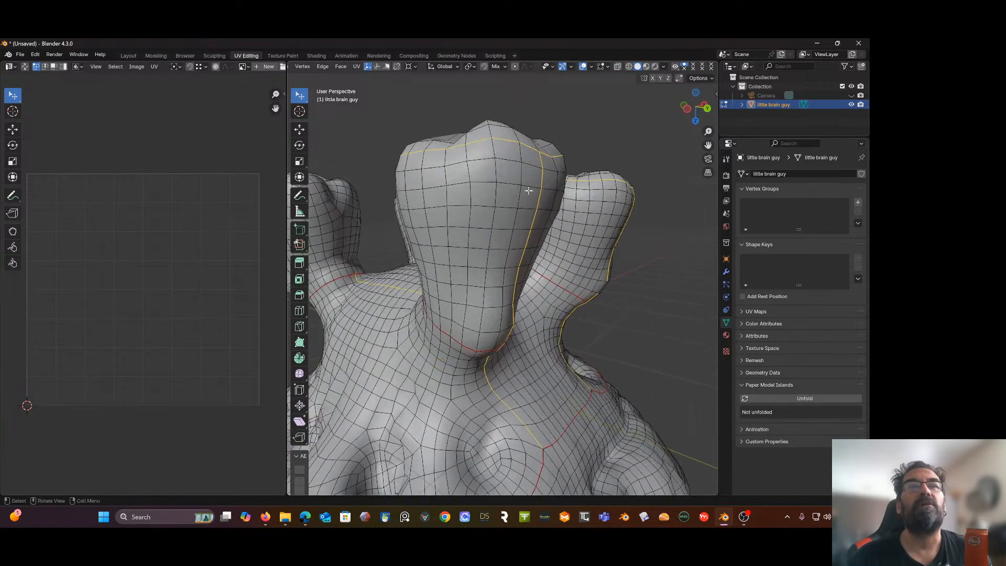
pyautogui.keyDown('ctrl'); pyautogui.click(540, 163); pyautogui.keyUp('ctrl')
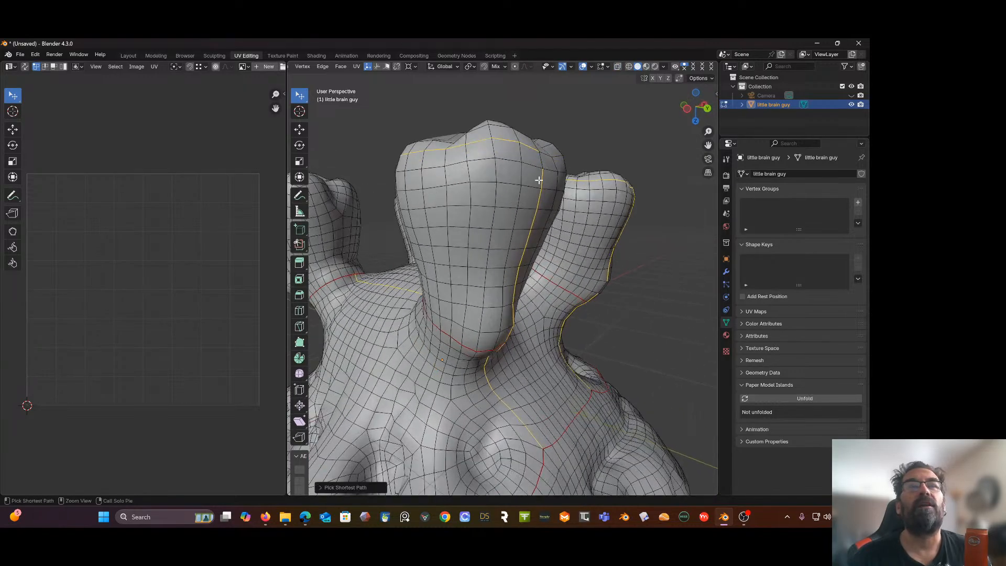
pyautogui.moveTo(539, 179); pyautogui.dragTo(479, 225, button='middle')
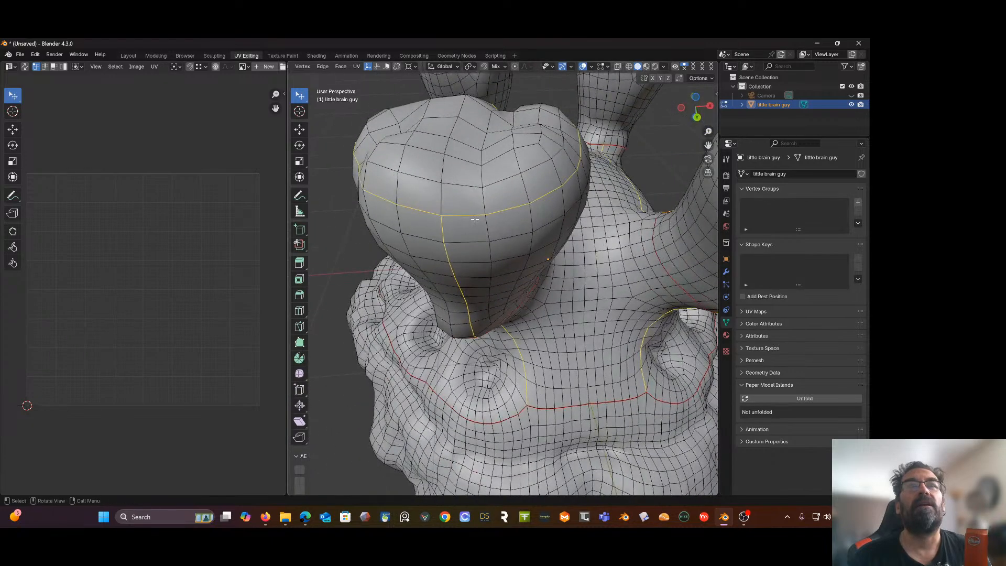
pyautogui.keyDown('ctrl'); pyautogui.click(442, 233); pyautogui.keyUp('ctrl')
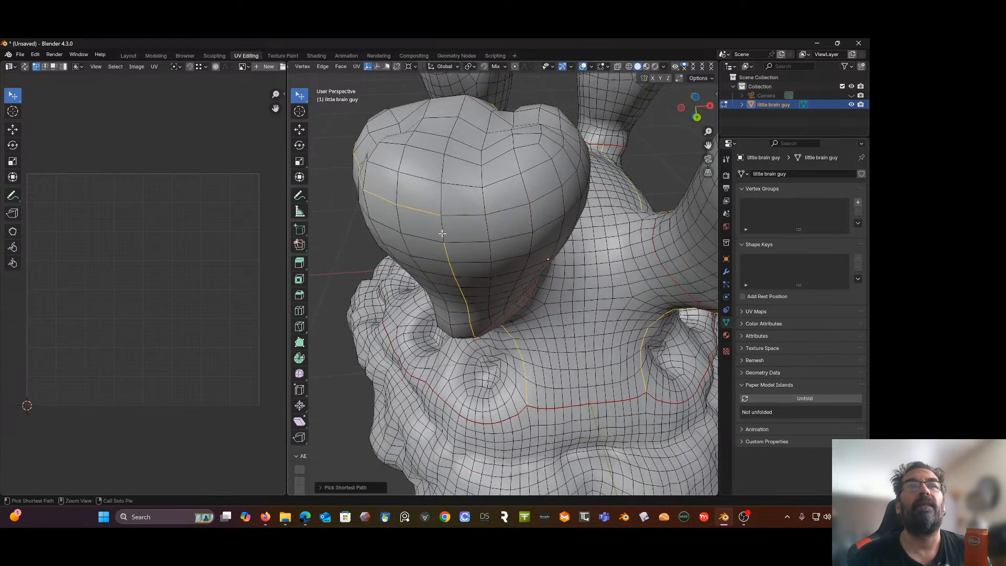
pyautogui.hotkey('ctrl', 'z')
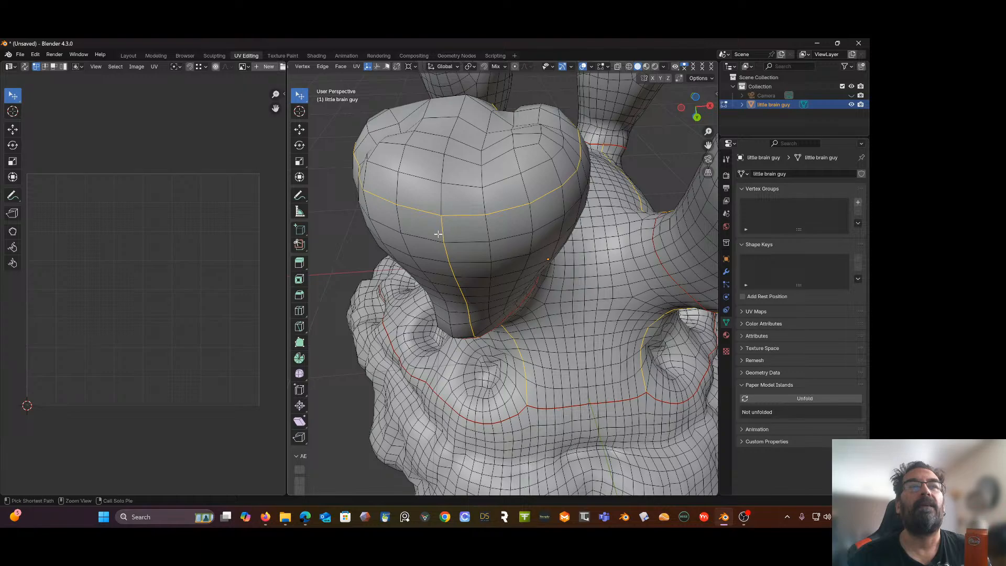
# Step: With X-ray on, box-deselect one of the two lengthwise edge lines down a leg, between its sole loop and leg-top seam
pyautogui.hotkey('alt', 'z')
pyautogui.hotkey('alt', 'z')
pyautogui.hotkey('alt', 'z')
pyautogui.moveTo(441, 256); pyautogui.dragTo(459, 283)
pyautogui.moveTo(459, 283); pyautogui.dragTo(445, 222, button='middle')
pyautogui.keyDown('ctrl'); pyautogui.moveTo(436, 175); pyautogui.dragTo(465, 334); pyautogui.keyUp('ctrl')
pyautogui.hotkey('alt', 'z')
pyautogui.hotkey('alt', 'z')
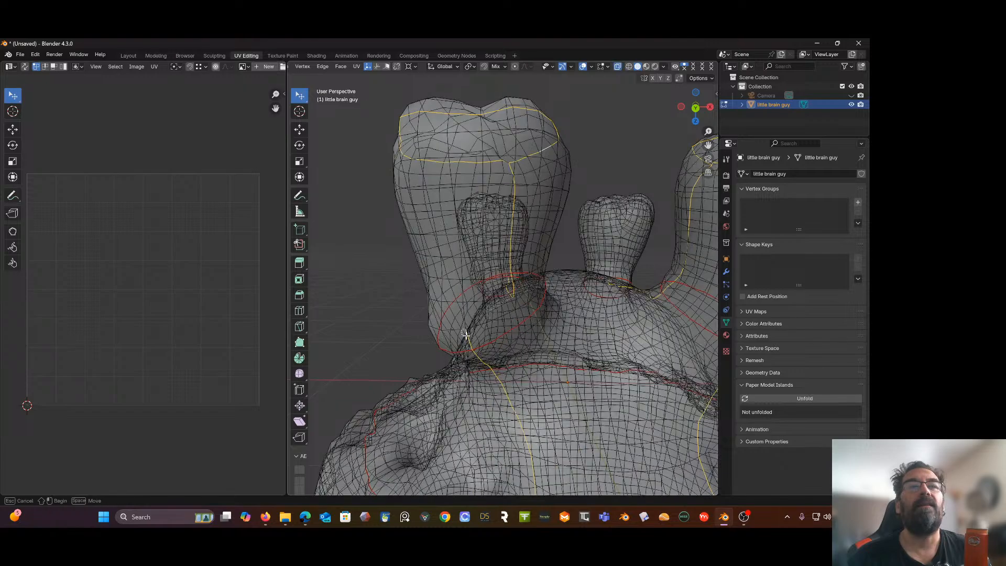
pyautogui.hotkey('alt', 'z')
pyautogui.moveTo(466, 334); pyautogui.dragTo(543, 312, button='middle')
pyautogui.scroll(-5, 585, 313)
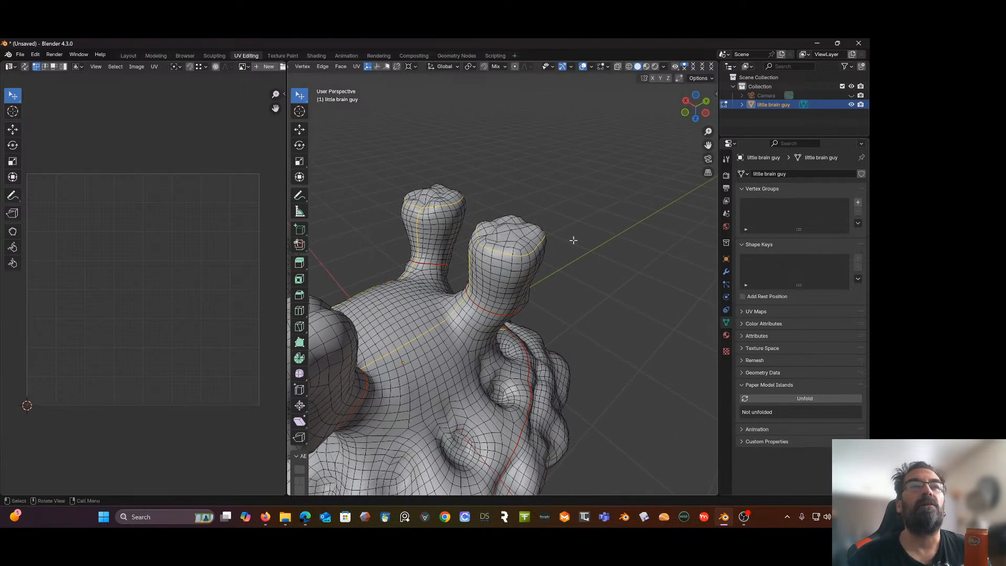
# Step: Box-deselect the matching lengthwise edge line on the neighbouring leg, from its leg-top seam up to the sole loop
pyautogui.moveTo(573, 240); pyautogui.dragTo(448, 226, button='middle')
pyautogui.moveTo(600, 258); pyautogui.dragTo(605, 247, button='middle')
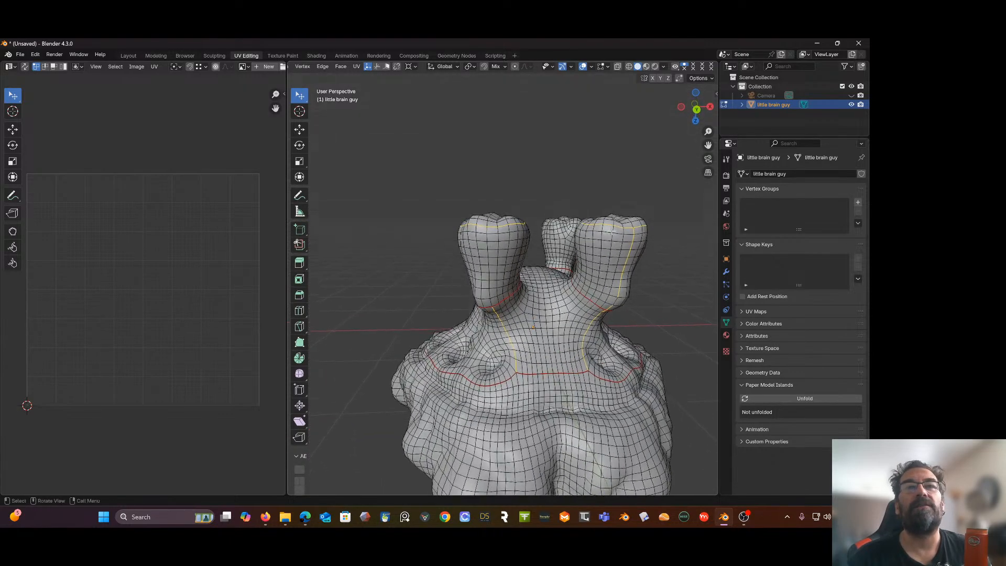
pyautogui.scroll(3, 601, 256)
pyautogui.hotkey('alt', 'z')
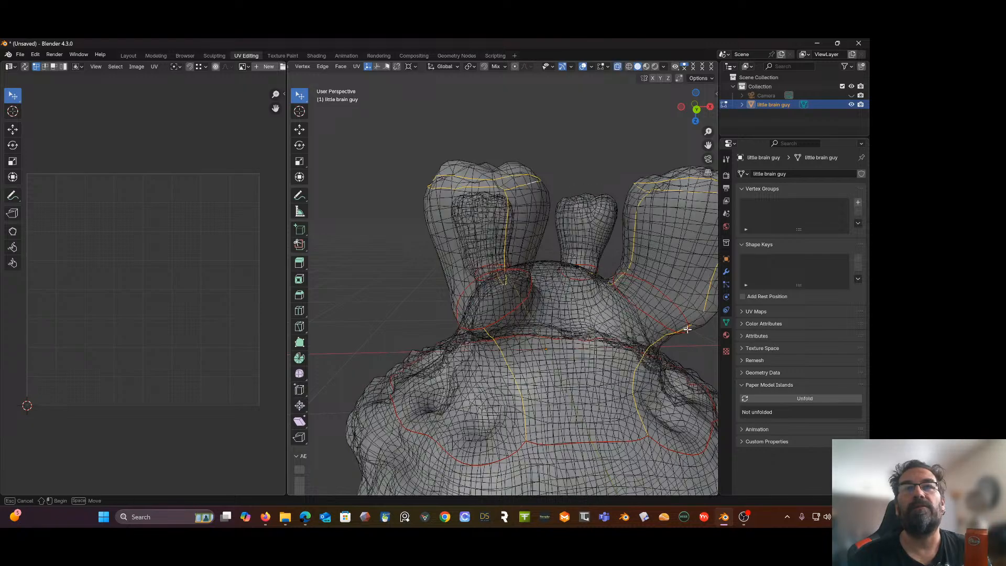
pyautogui.hotkey('alt', 'z')
pyautogui.moveTo(687, 319); pyautogui.dragTo(580, 320, button='middle')
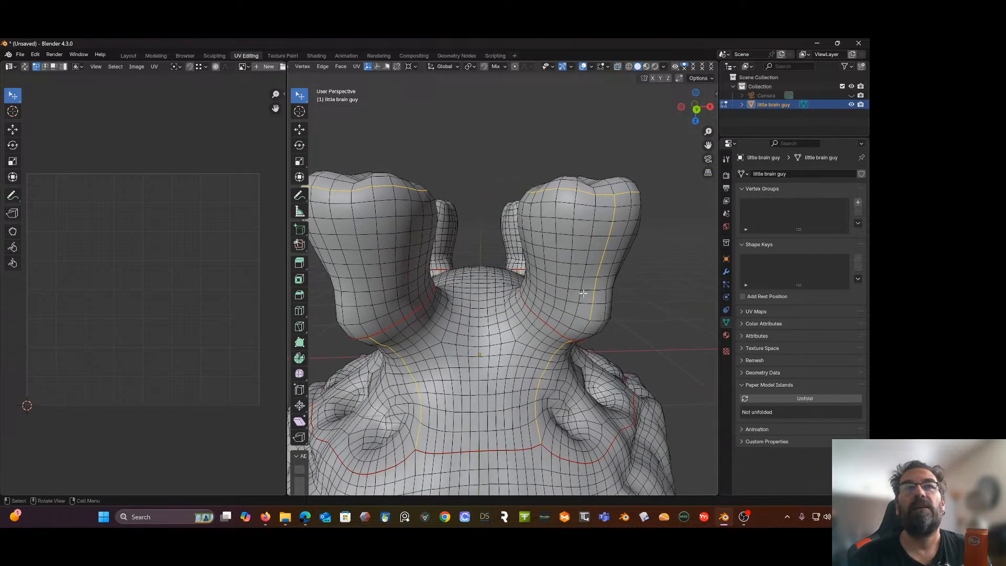
pyautogui.moveTo(562, 237); pyautogui.dragTo(578, 234, button='middle')
pyautogui.hotkey('alt', 'z')
pyautogui.moveTo(577, 224); pyautogui.dragTo(596, 325)
pyautogui.keyDown('ctrl'); pyautogui.moveTo(589, 224); pyautogui.dragTo(618, 264); pyautogui.keyUp('ctrl')
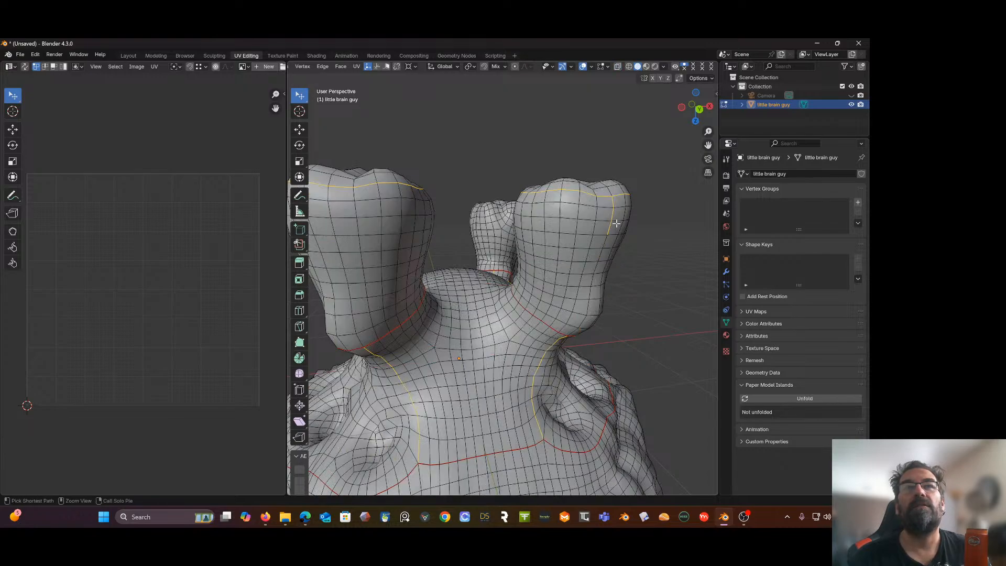
pyautogui.keyDown('ctrl'); pyautogui.moveTo(610, 206); pyautogui.dragTo(606, 241); pyautogui.keyUp('ctrl')
# Step: Mark the remaining selected leg and sole edges as seams and clear the selection
pyautogui.scroll(-5, 606, 241)
pyautogui.moveTo(575, 218); pyautogui.dragTo(587, 249, button='middle')
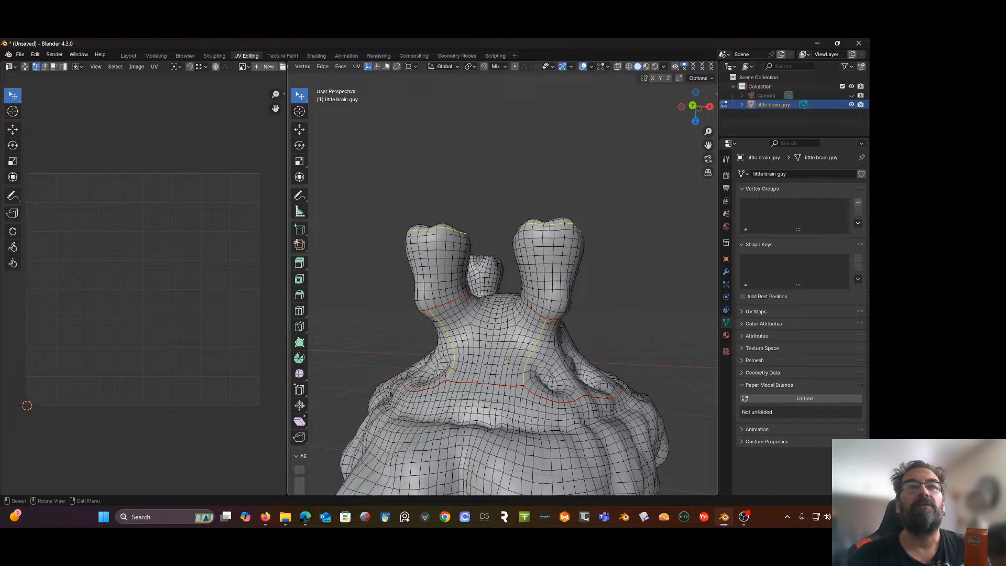
pyautogui.hotkey('ctrl', 'e')
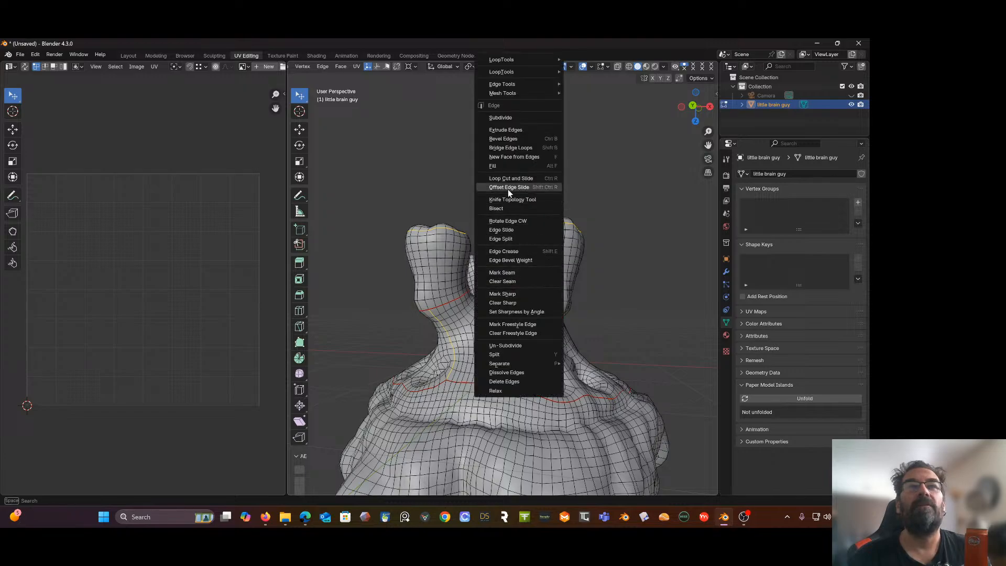
pyautogui.click(512, 275)
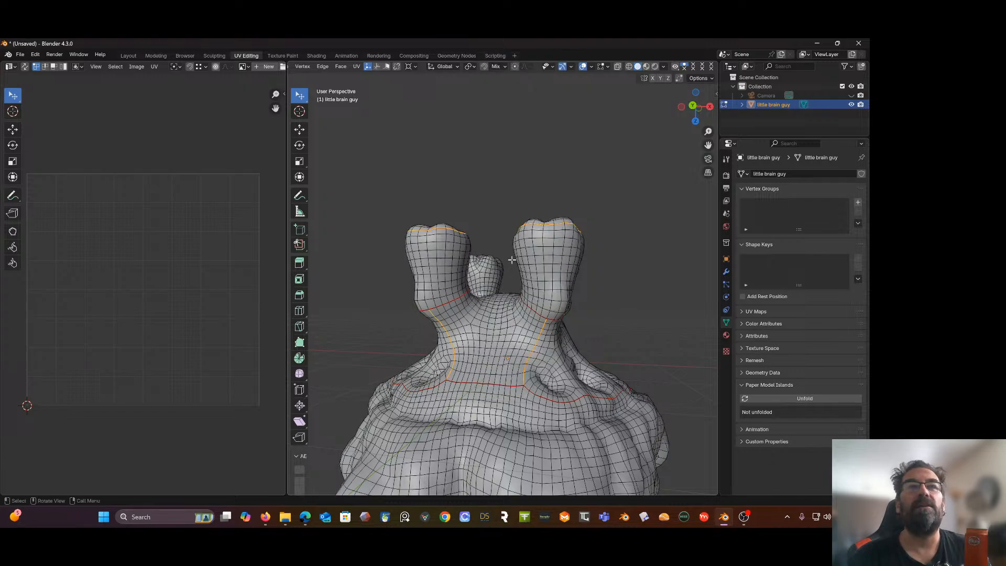
pyautogui.hotkey('alt', 'a')
# Step: Examine the seams around the soles, down the legs and beneath the brain cap from several angles
pyautogui.moveTo(489, 208); pyautogui.dragTo(432, 215, button='middle')
pyautogui.scroll(4, 457, 236)
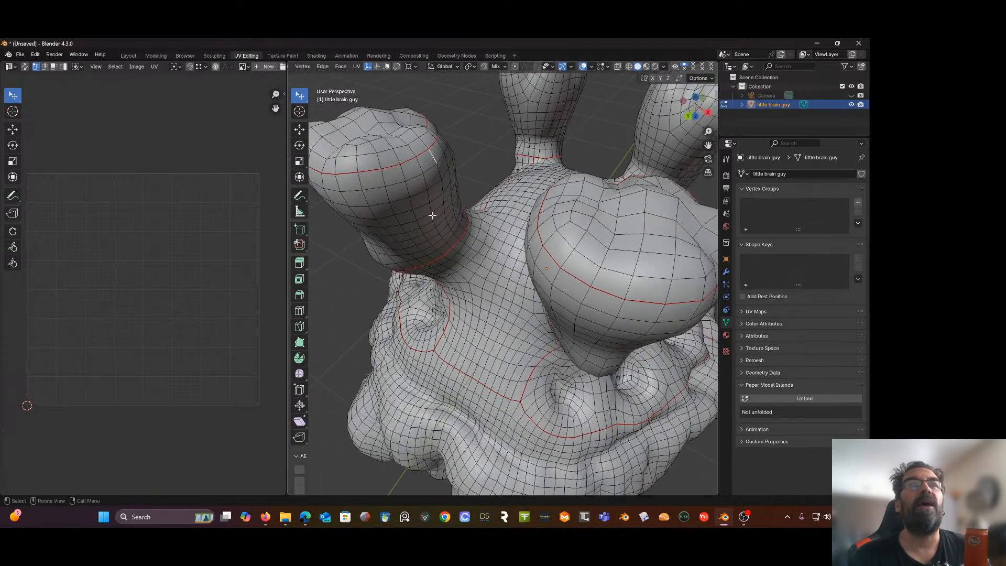
pyautogui.click(466, 133)
pyautogui.moveTo(445, 160); pyautogui.dragTo(417, 207, button='middle')
pyautogui.scroll(-4, 543, 129)
pyautogui.scroll(4, 413, 187)
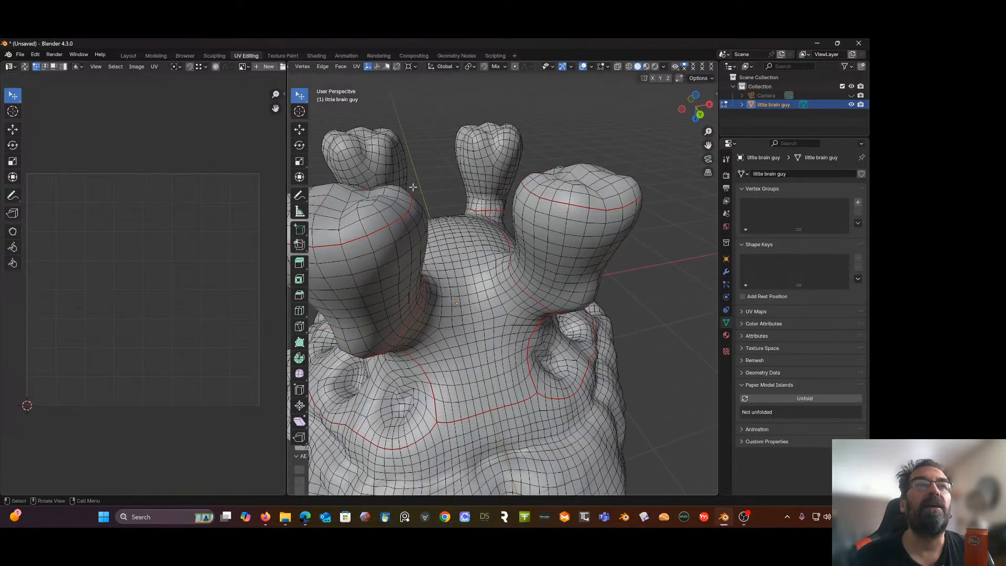
pyautogui.scroll(-5, 413, 187)
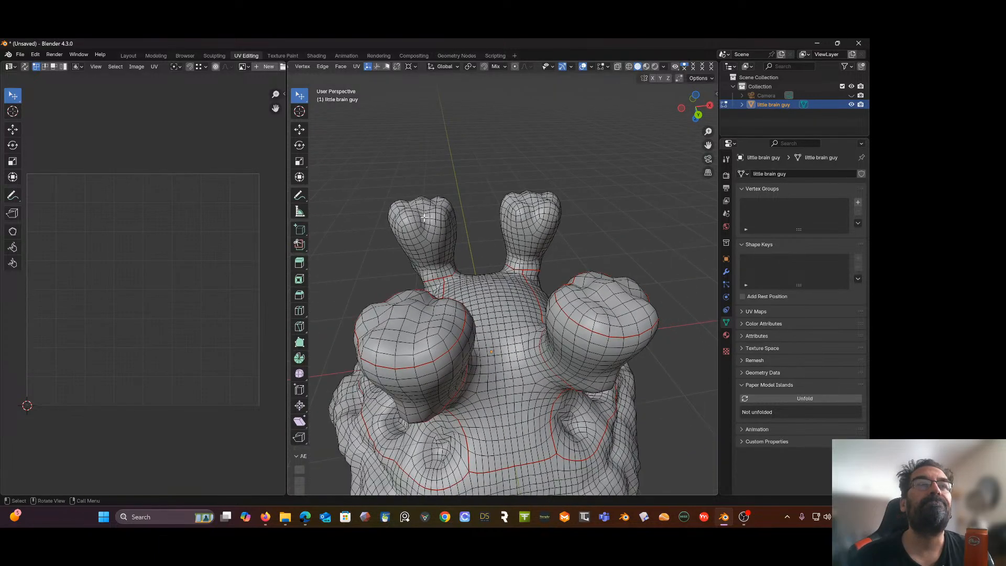
# Step: Select the lengthwise edge line running from the leg-top seam up one of the two unmarked legs, plus the adjoining edge loops on its foot
pyautogui.scroll(2, 423, 217)
pyautogui.moveTo(421, 219); pyautogui.dragTo(422, 272, button='middle')
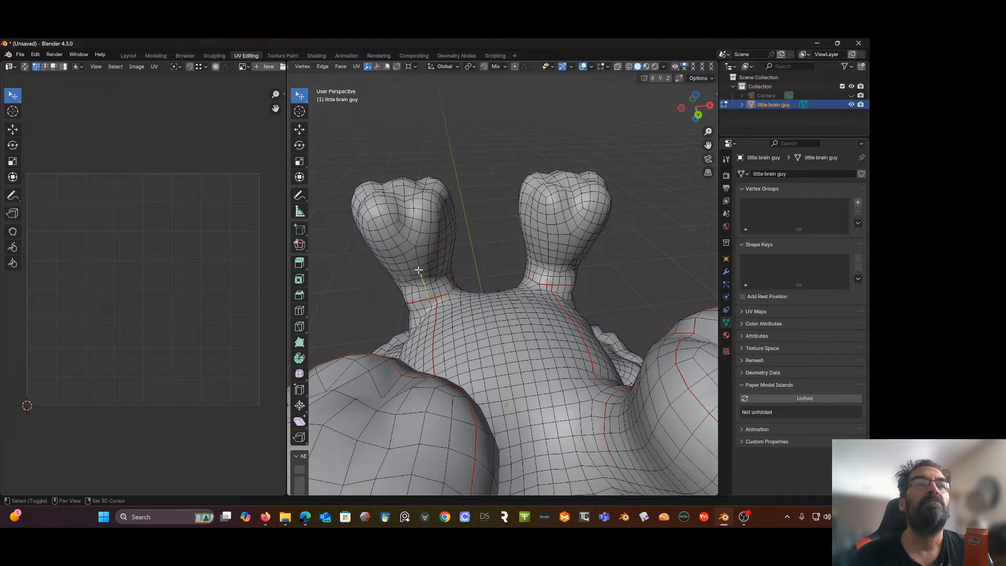
pyautogui.keyDown('alt'); pyautogui.keyDown('shift'); pyautogui.click(384, 216); pyautogui.keyUp('shift'); pyautogui.keyUp('alt')
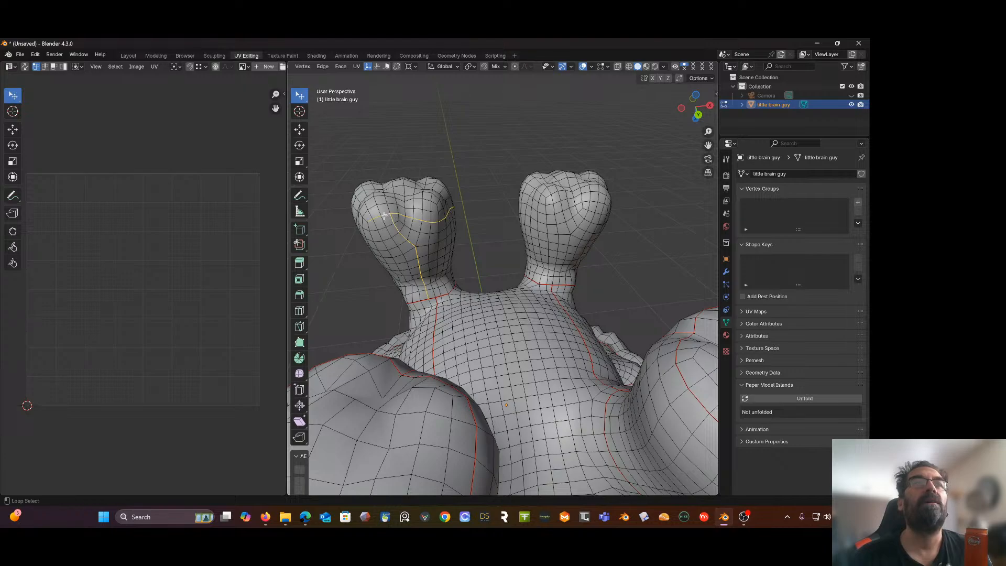
pyautogui.moveTo(384, 215); pyautogui.dragTo(712, 209, button='middle')
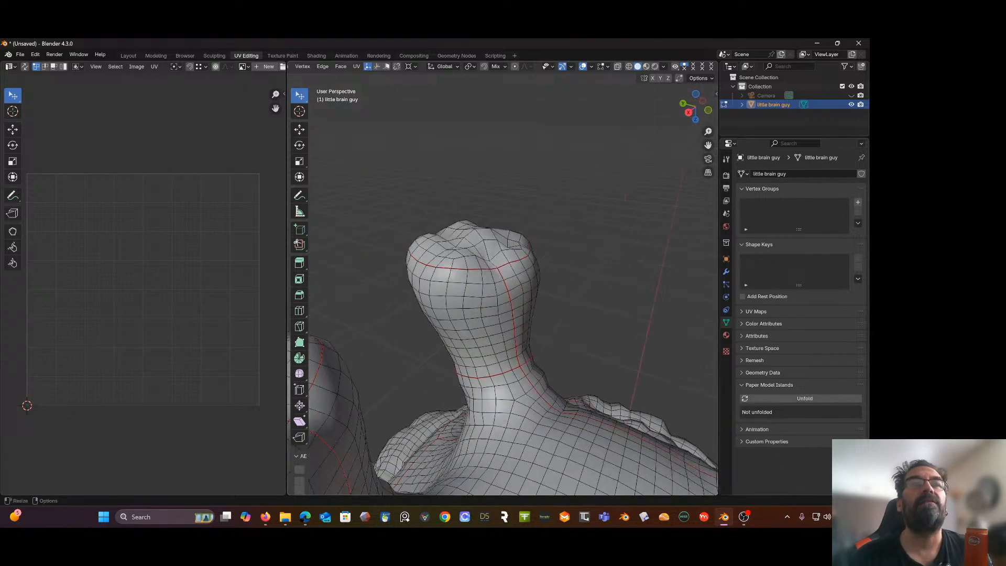
# Step: Extend the edge selection along the side of the same foot, following the rim just beneath the toes
pyautogui.scroll(-1, 658, 226)
pyautogui.scroll(-1, 658, 226)
pyautogui.moveTo(581, 220); pyautogui.dragTo(351, 229, button='middle')
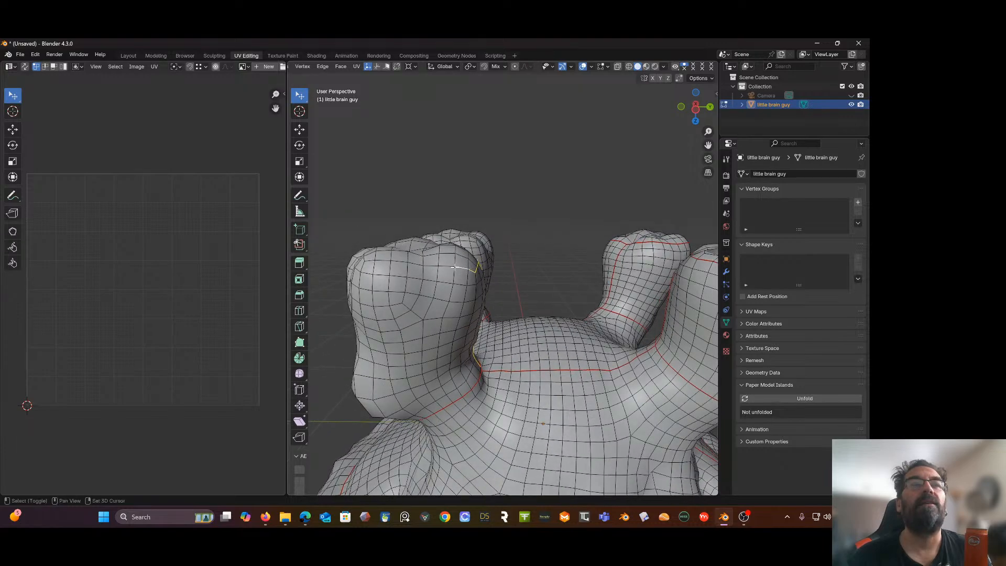
pyautogui.keyDown('shift'); pyautogui.click(432, 265); pyautogui.keyUp('shift')
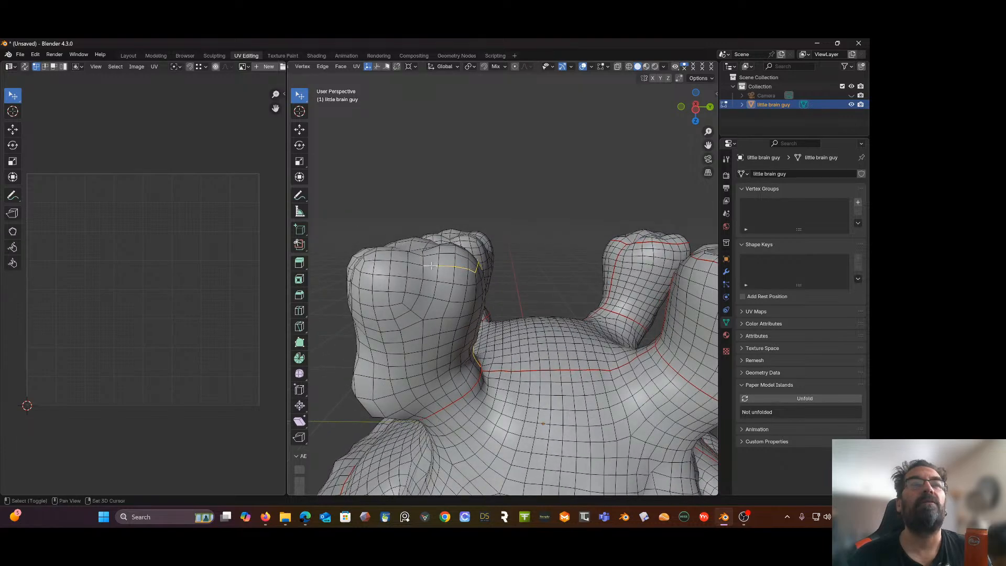
pyautogui.keyDown('shift'); pyautogui.click(405, 262); pyautogui.keyUp('shift')
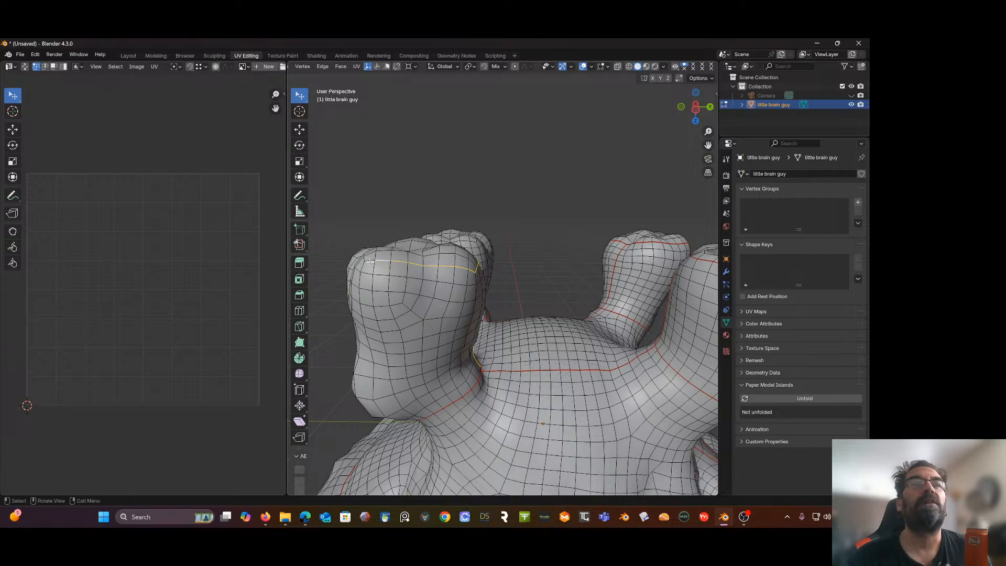
pyautogui.moveTo(386, 262); pyautogui.dragTo(496, 297, button='middle')
pyautogui.keyDown('shift'); pyautogui.click(495, 297); pyautogui.keyUp('shift')
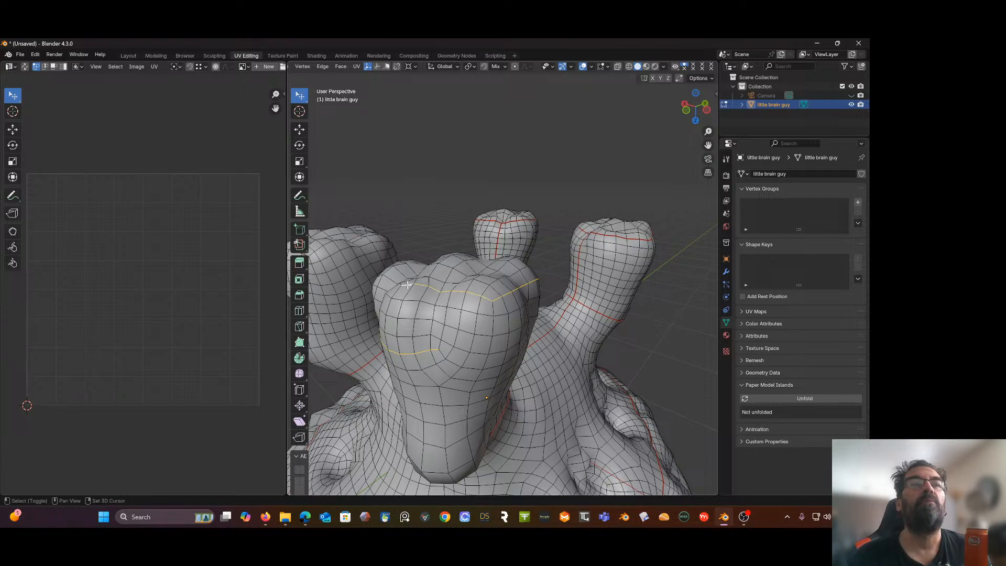
# Step: Add the remaining edges across the underside to complete the selected loop around this foot's sole
pyautogui.moveTo(408, 285); pyautogui.dragTo(585, 307, button='middle')
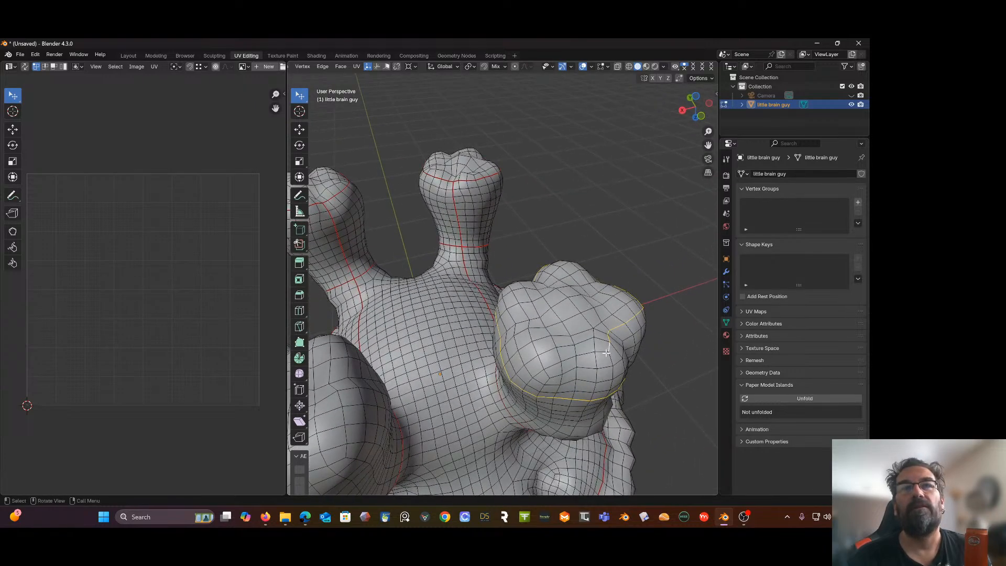
pyautogui.keyDown('shift'); pyautogui.click(577, 355); pyautogui.keyUp('shift')
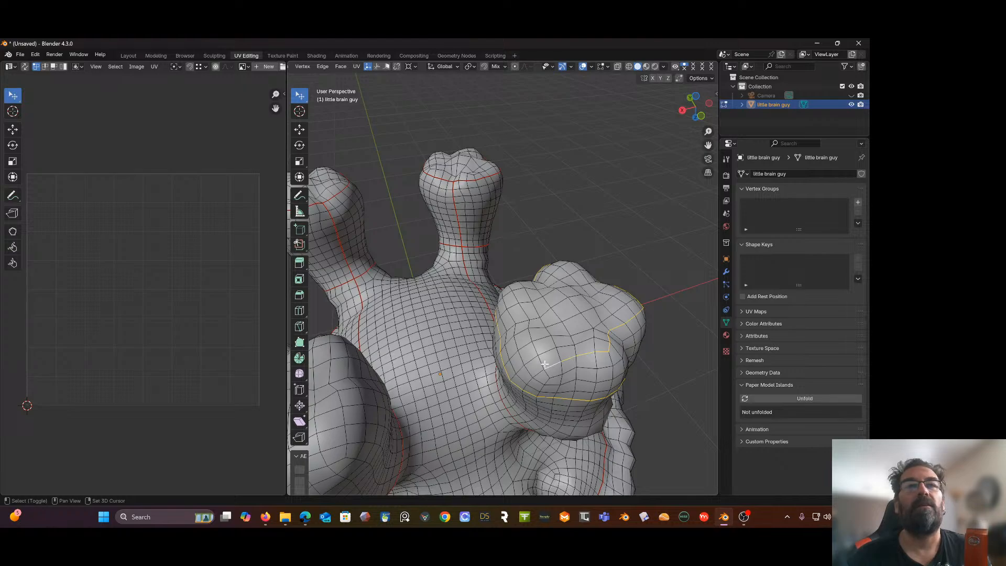
pyautogui.moveTo(543, 364); pyautogui.dragTo(576, 366, button='middle')
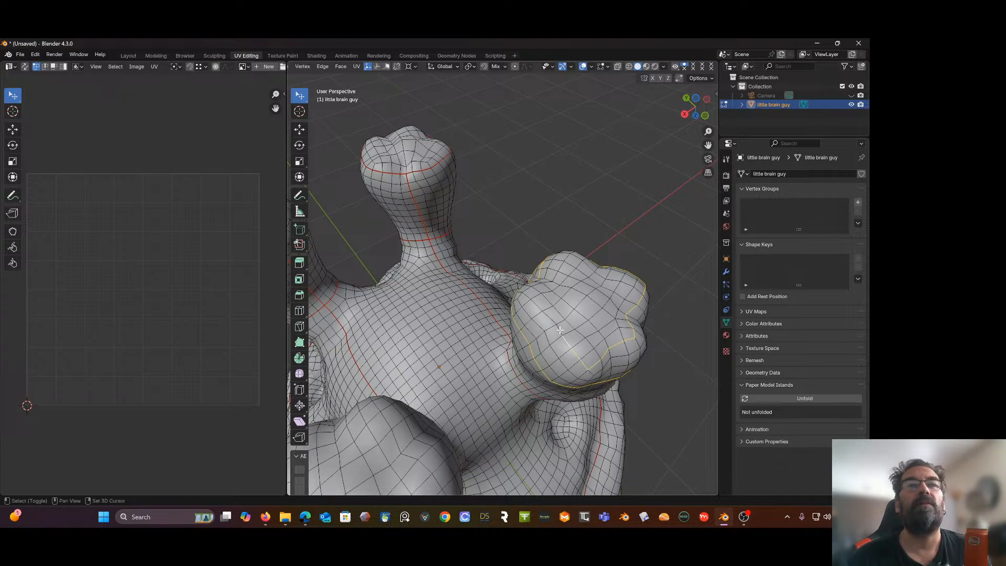
pyautogui.keyDown('shift'); pyautogui.click(547, 316); pyautogui.keyUp('shift')
pyautogui.moveTo(536, 304); pyautogui.dragTo(624, 263, button='middle')
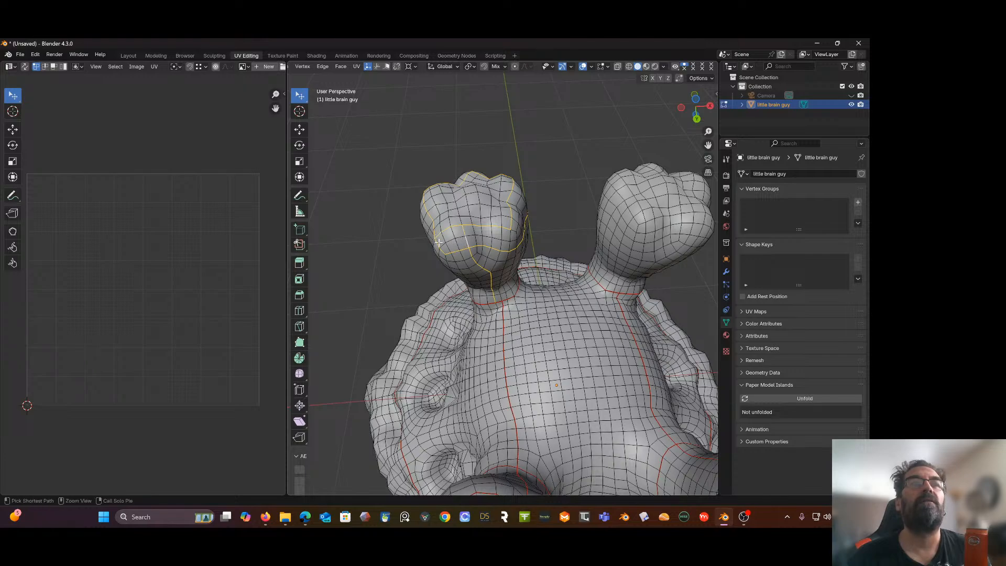
# Step: Using X-ray view, box-deselect the stray edges running across the leg just below the sole loop
pyautogui.hotkey('alt', 'z')
pyautogui.press('b')
pyautogui.hotkey('alt', 'z')
pyautogui.hotkey('alt', 'z')
pyautogui.hotkey('alt', 'z')
pyautogui.hotkey('alt', 'z')
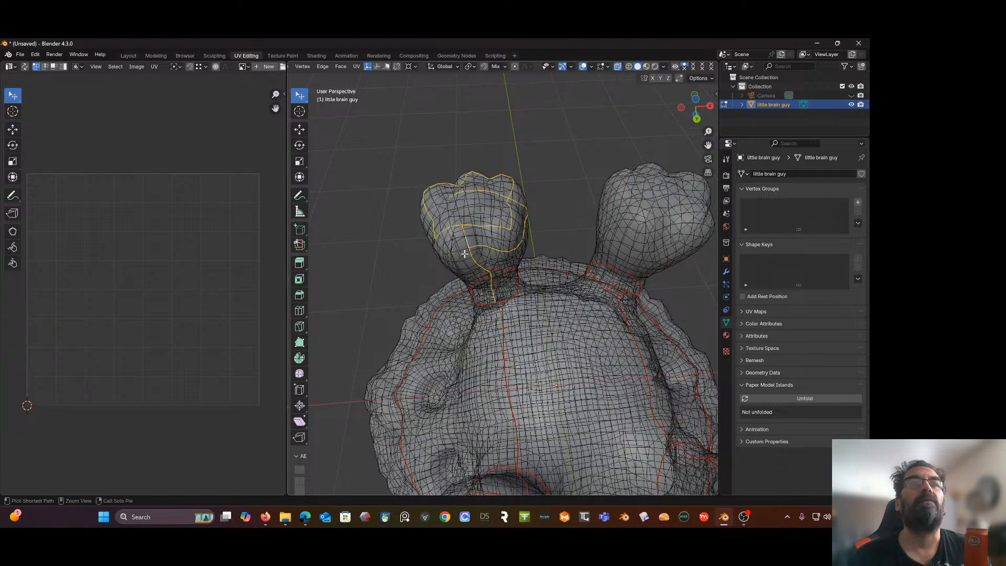
pyautogui.hotkey('alt', 'z')
pyautogui.hotkey('alt', 'z')
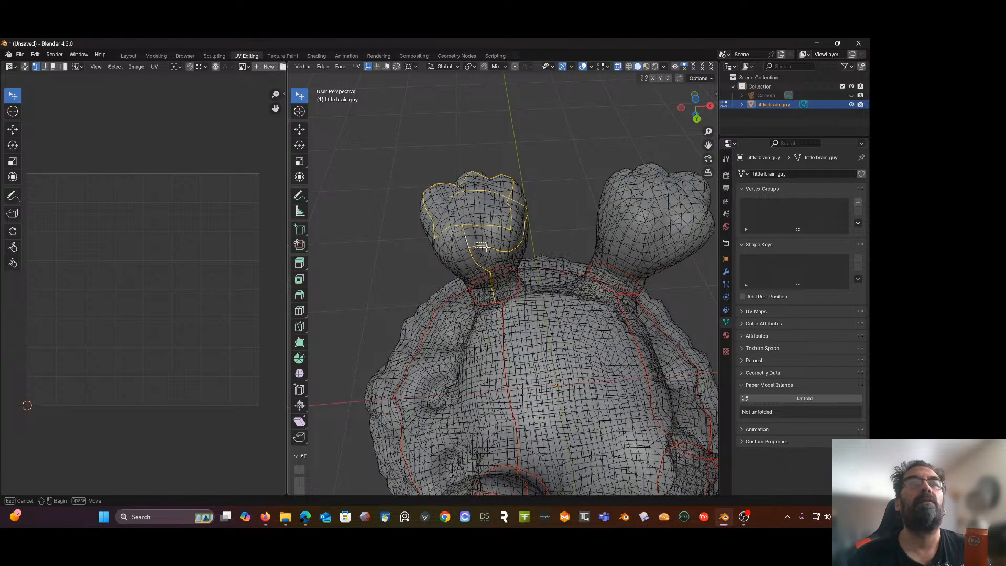
pyautogui.hotkey('alt', 'z')
pyautogui.hotkey('alt', 'z')
pyautogui.hotkey('alt', 'z')
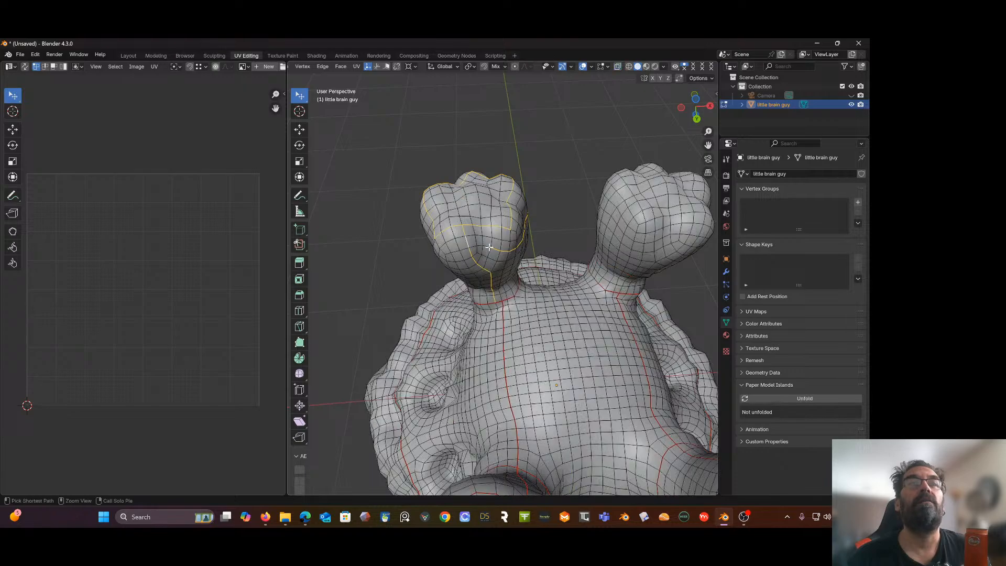
pyautogui.hotkey('alt', 'z')
pyautogui.moveTo(490, 247); pyautogui.dragTo(514, 252)
pyautogui.hotkey('alt', 'z')
pyautogui.moveTo(518, 247); pyautogui.dragTo(394, 233, button='middle')
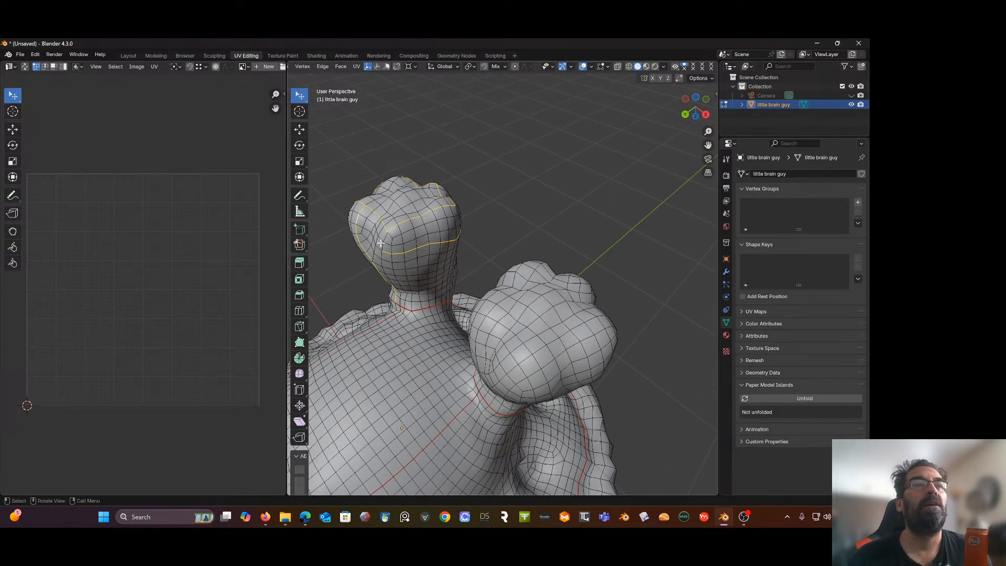
# Step: Box-deselect the rest of the stray edge loop around the leg, keeping only the sole loop and lengthwise line
pyautogui.hotkey('alt', 'z')
pyautogui.moveTo(382, 246); pyautogui.dragTo(440, 256)
pyautogui.moveTo(440, 256); pyautogui.dragTo(553, 211, button='middle')
pyautogui.scroll(5, 418, 231)
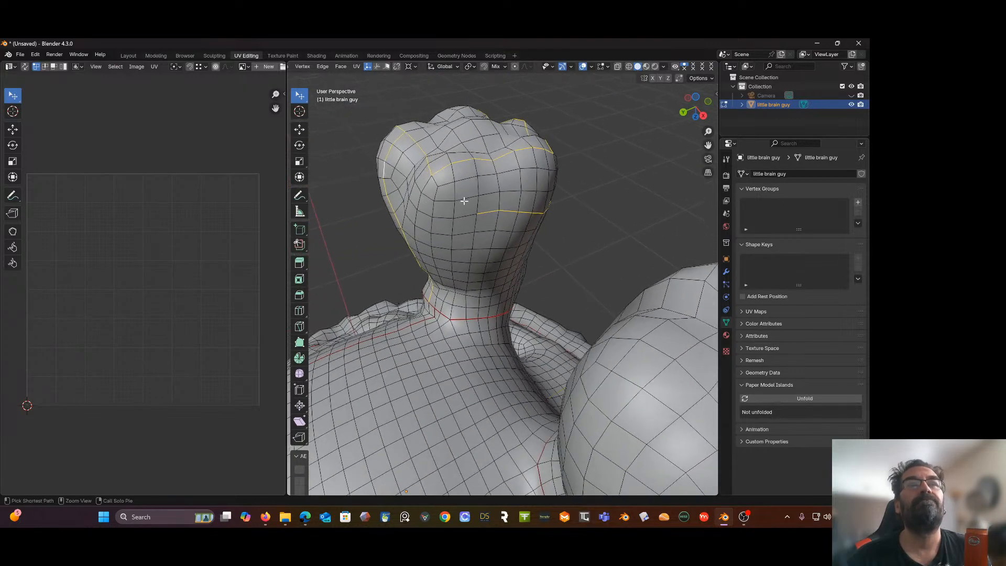
pyautogui.moveTo(465, 202); pyautogui.dragTo(542, 221)
pyautogui.moveTo(542, 220); pyautogui.dragTo(603, 235, button='middle')
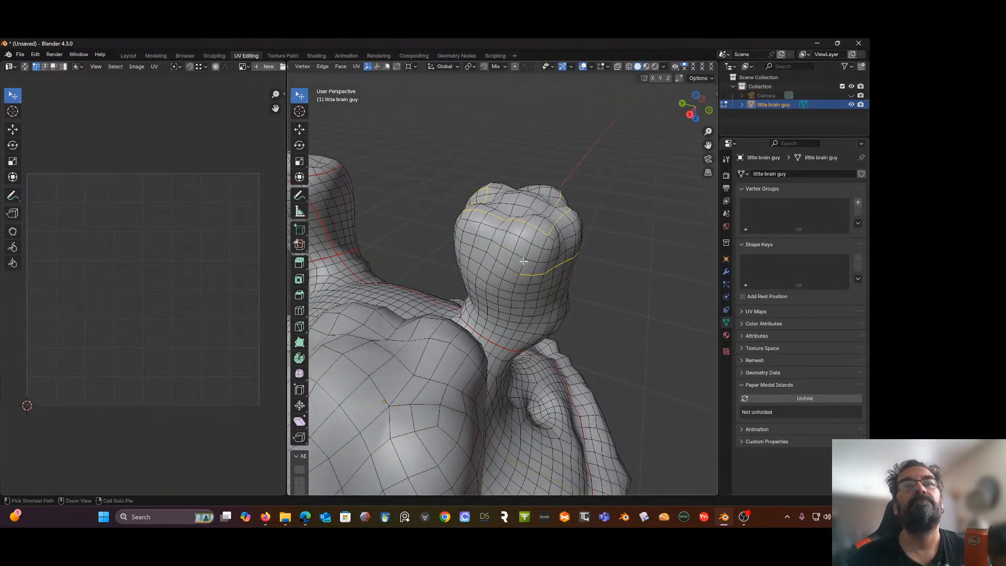
pyautogui.moveTo(510, 264); pyautogui.dragTo(595, 291)
pyautogui.keyDown('ctrl'); pyautogui.moveTo(565, 228); pyautogui.dragTo(586, 274); pyautogui.keyUp('ctrl')
pyautogui.moveTo(586, 274); pyautogui.dragTo(447, 258, button='middle')
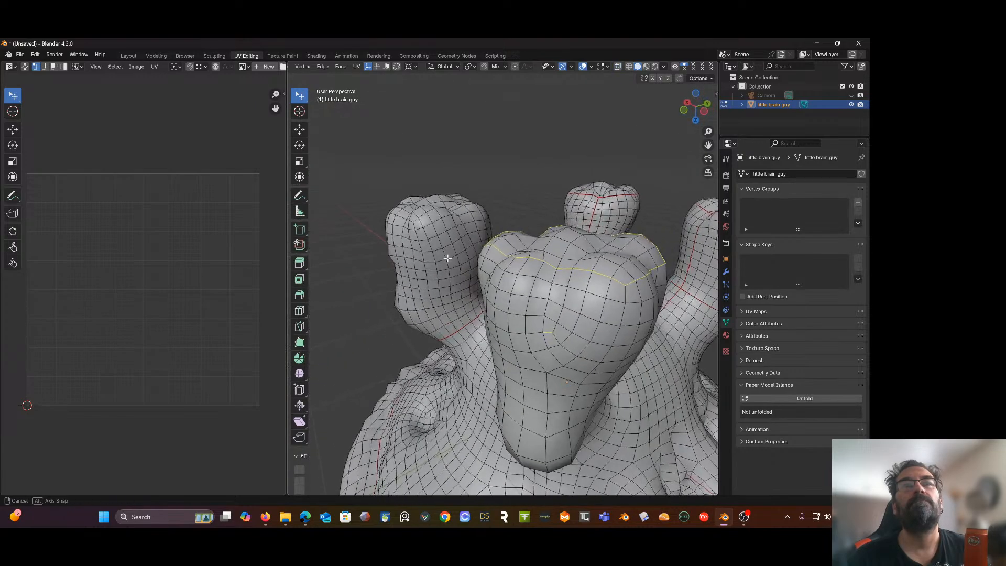
pyautogui.moveTo(541, 328); pyautogui.dragTo(547, 335)
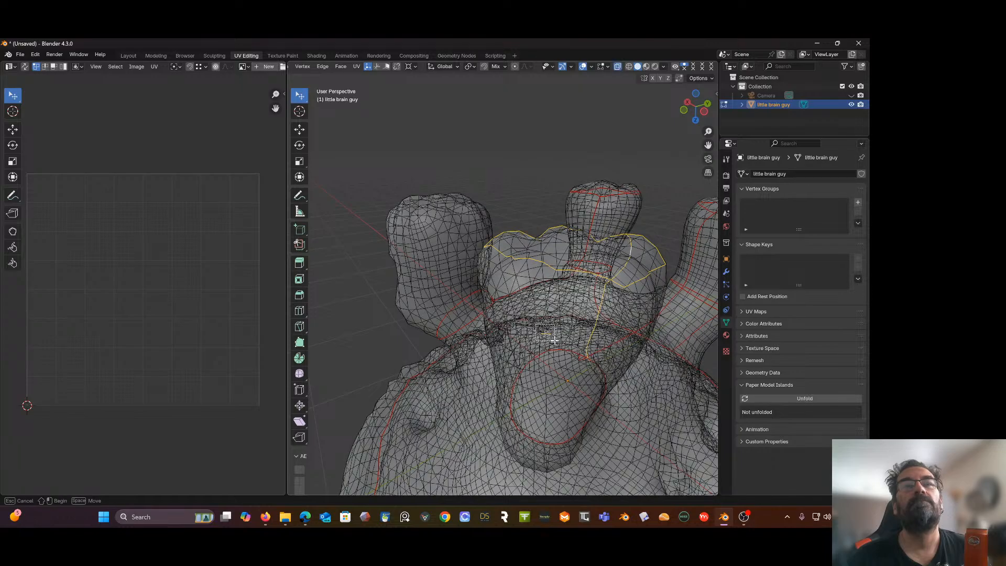
pyautogui.moveTo(547, 335); pyautogui.dragTo(472, 331, button='middle')
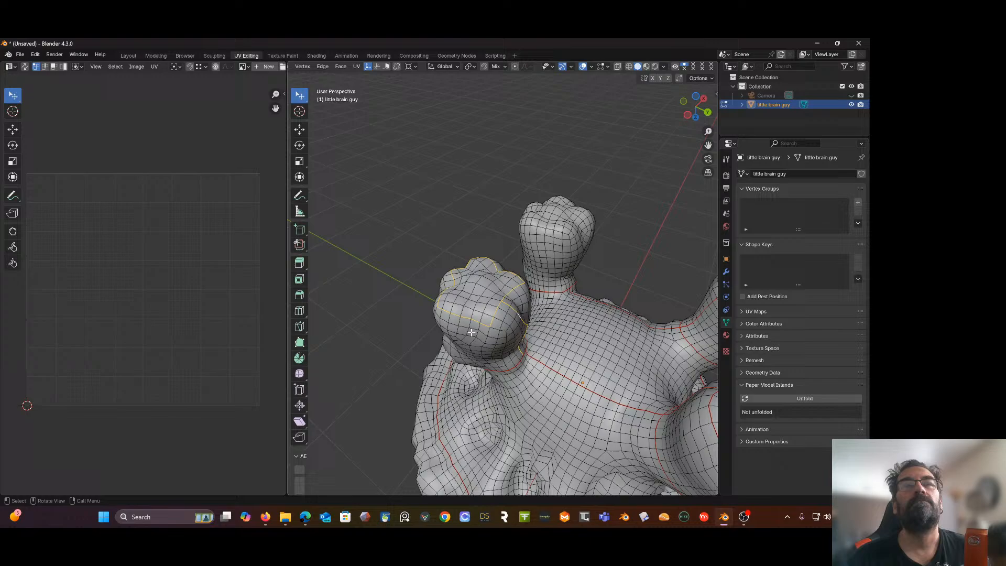
# Step: Mark the selected sole loop and lengthwise leg line as seams
pyautogui.rightClick(489, 291)
pyautogui.click(489, 289)
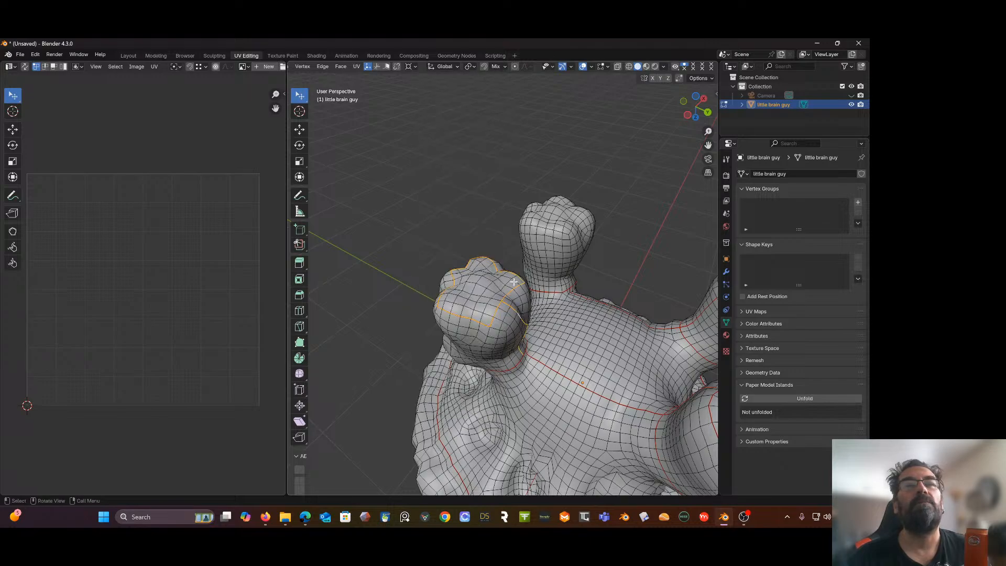
pyautogui.moveTo(489, 290); pyautogui.dragTo(453, 233, button='middle')
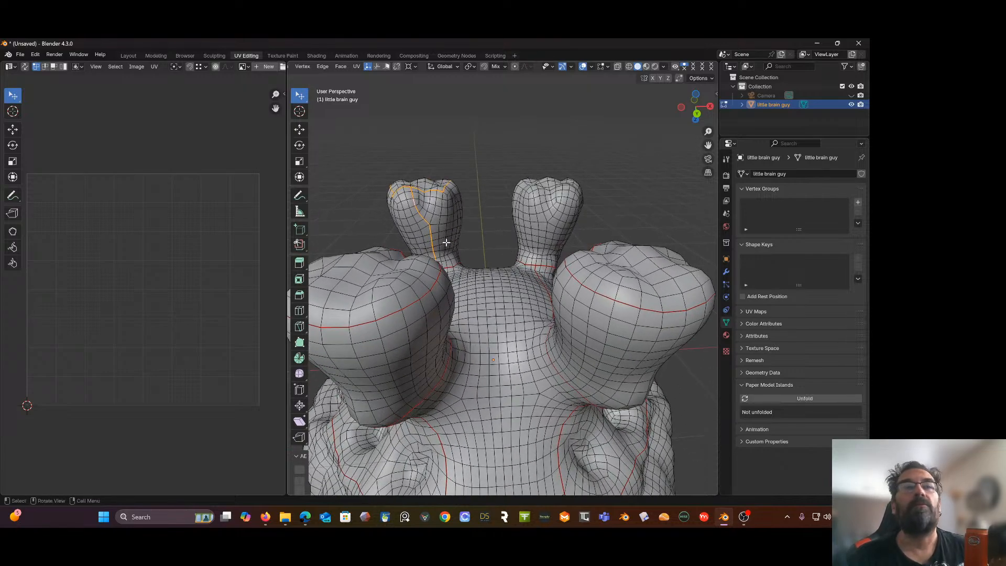
pyautogui.moveTo(266, 518)
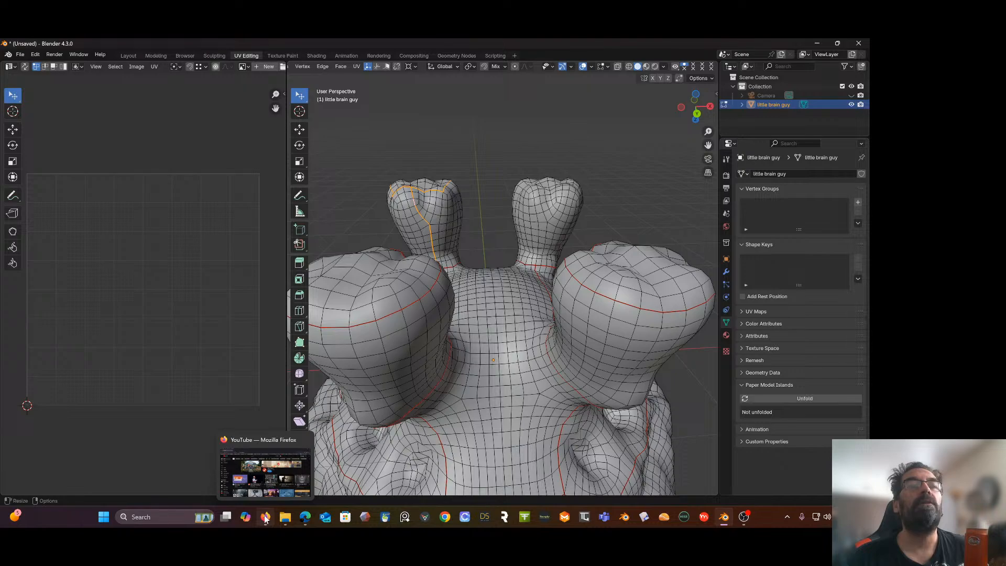
pyautogui.click(264, 490)
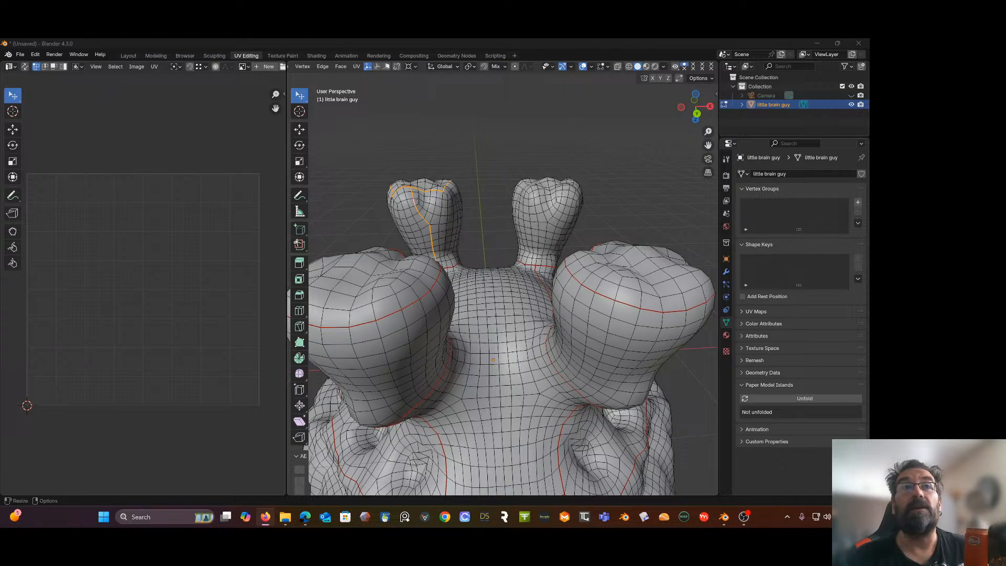
# Step: Clear the selection and select a row of edges across the heel side of the last unmarked foot
pyautogui.moveTo(577, 153); pyautogui.dragTo(585, 193, button='middle')
pyautogui.scroll(3, 568, 192)
pyautogui.scroll(-3, 585, 194)
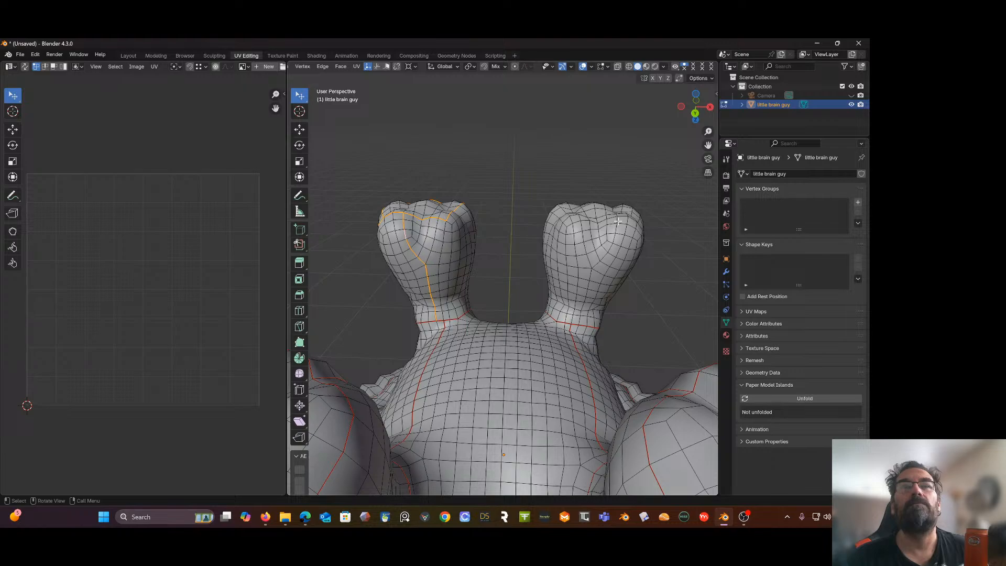
pyautogui.moveTo(614, 225); pyautogui.dragTo(612, 241, button='middle')
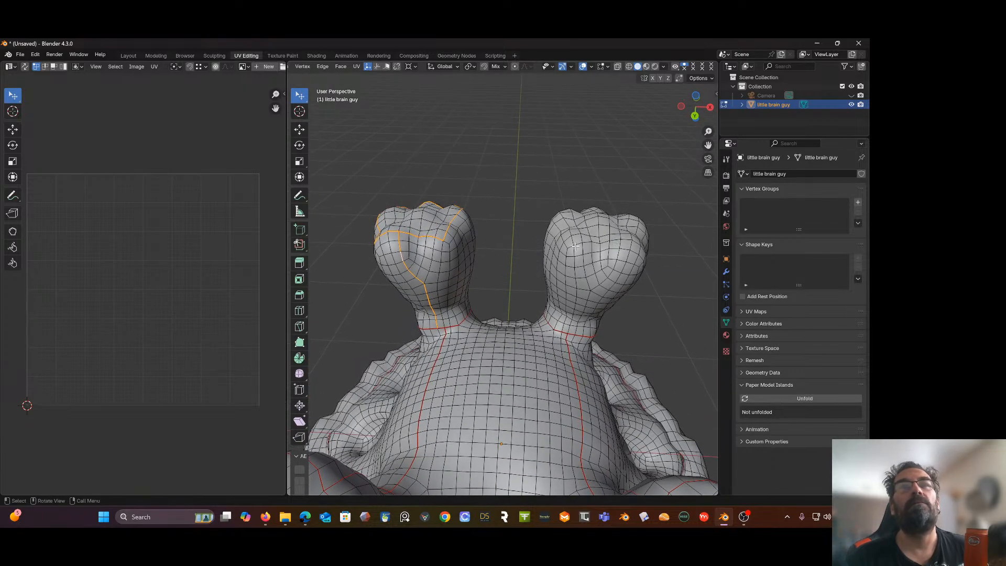
pyautogui.hotkey('alt', 'a')
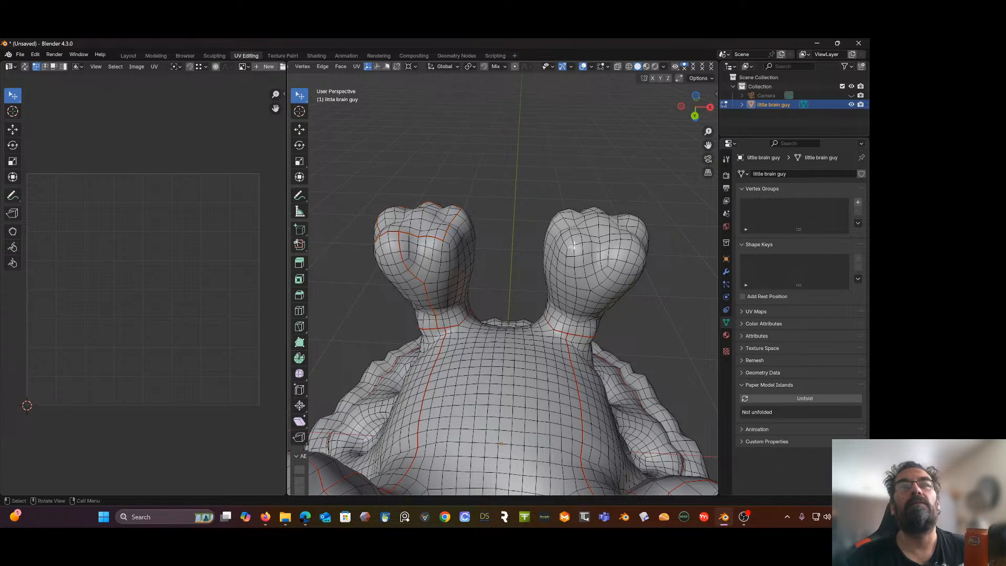
pyautogui.keyDown('alt'); pyautogui.click(576, 244); pyautogui.keyUp('alt')
pyautogui.hotkey('alt', 'a')
pyautogui.keyDown('shift'); pyautogui.click(572, 246); pyautogui.keyUp('shift')
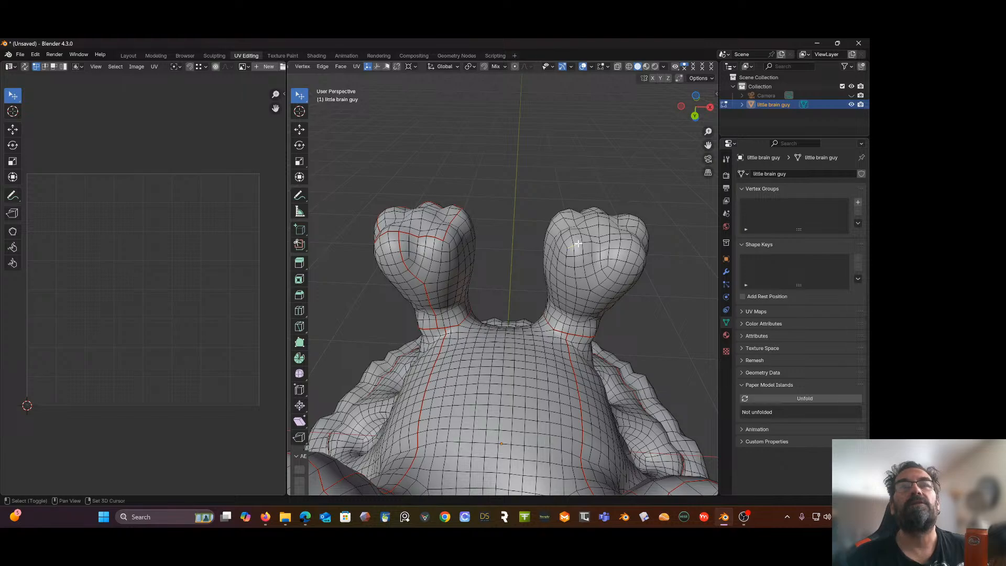
pyautogui.keyDown('shift'); pyautogui.click(580, 243); pyautogui.keyUp('shift')
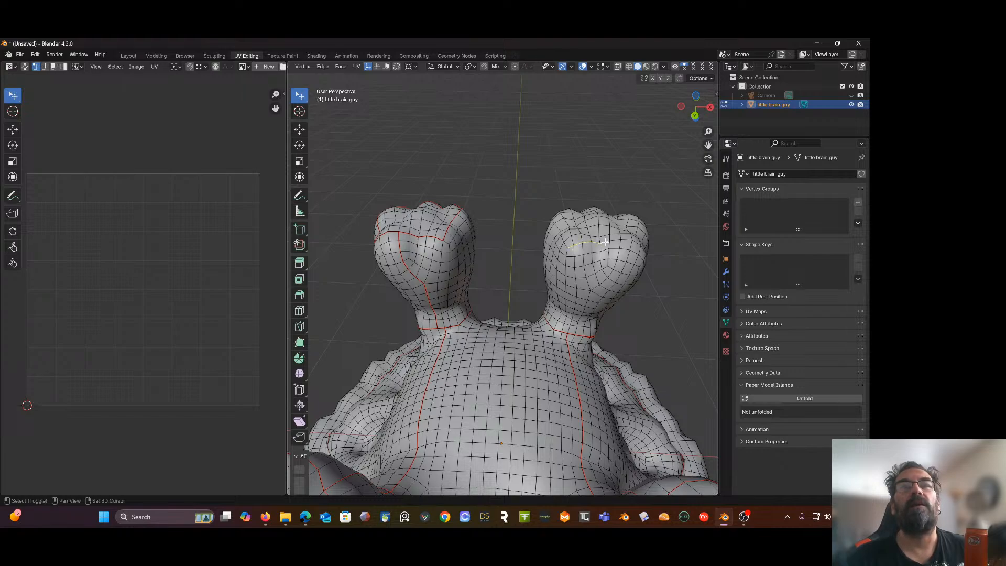
pyautogui.moveTo(616, 240); pyautogui.dragTo(597, 228, button='middle')
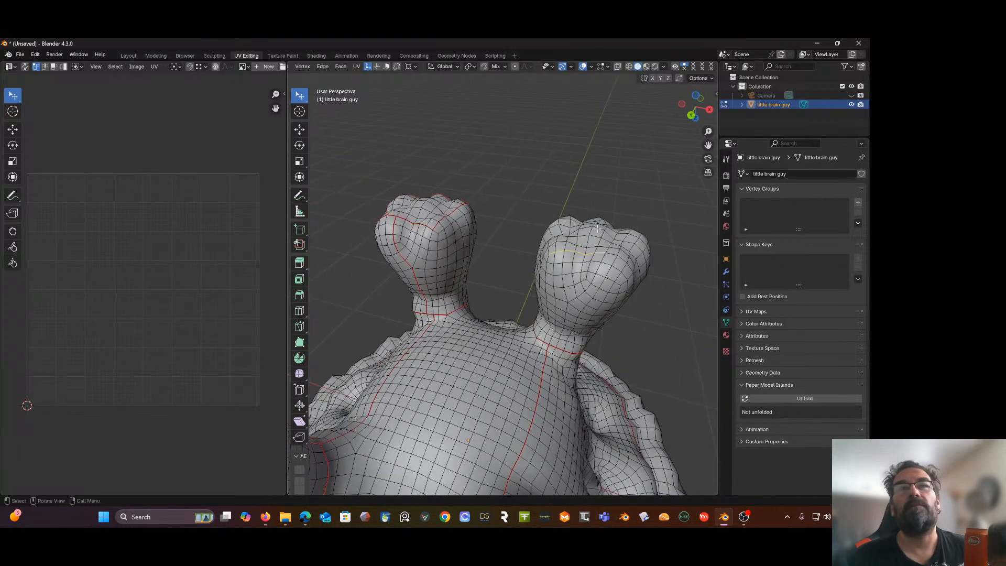
pyautogui.keyDown('shift'); pyautogui.click(621, 258); pyautogui.keyUp('shift')
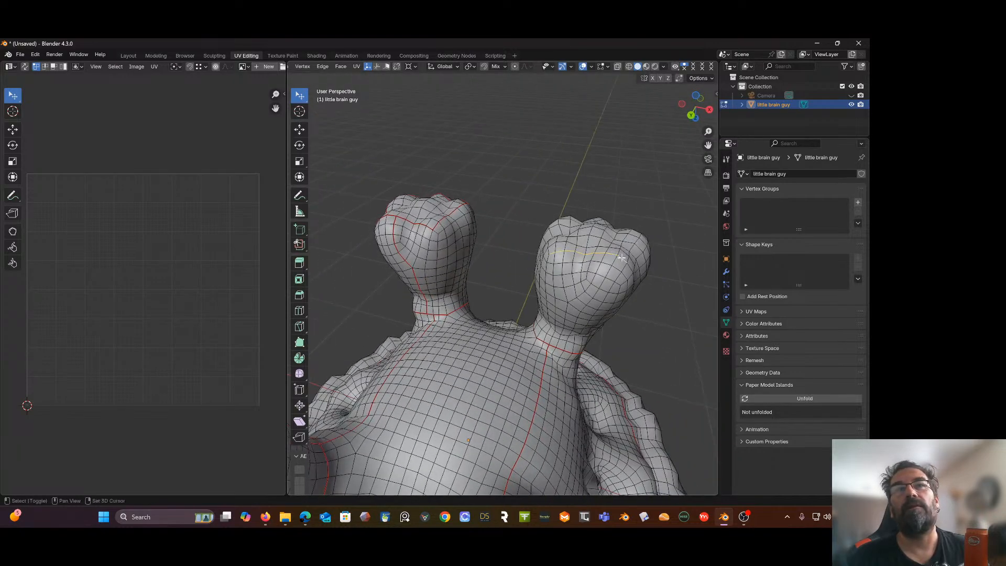
# Step: Extend the edge selection around the toes and side of the last foot to complete the loop around its sole
pyautogui.moveTo(629, 266); pyautogui.dragTo(534, 277, button='middle')
pyautogui.keyDown('alt'); pyautogui.click(521, 296); pyautogui.keyUp('alt')
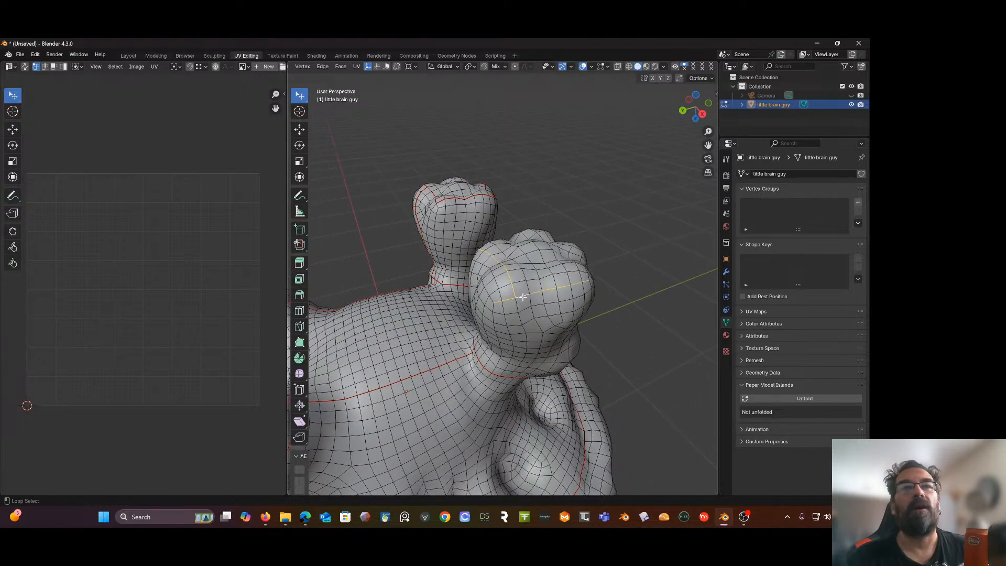
pyautogui.moveTo(507, 299); pyautogui.dragTo(394, 309, button='middle')
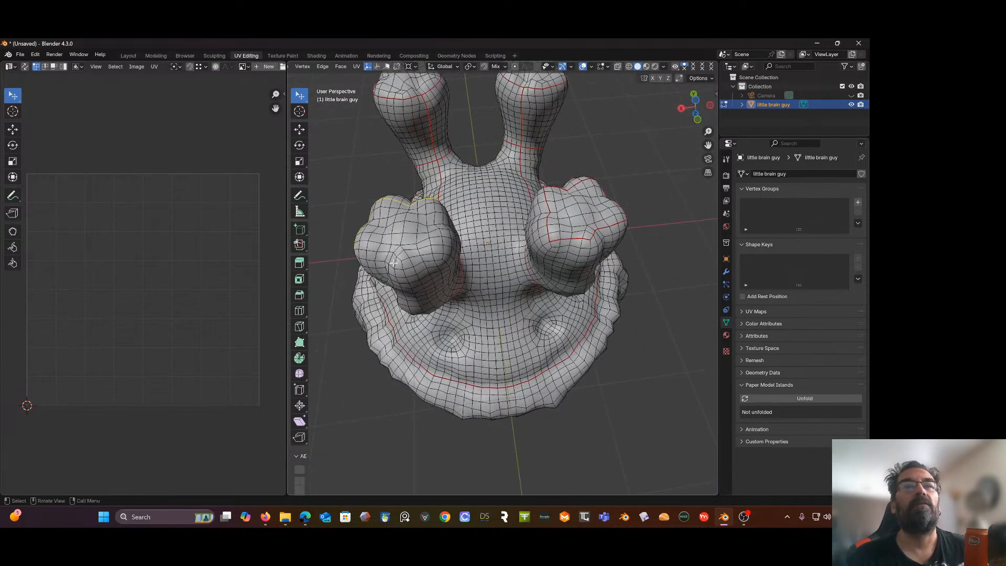
pyautogui.moveTo(408, 245); pyautogui.dragTo(415, 292, button='middle')
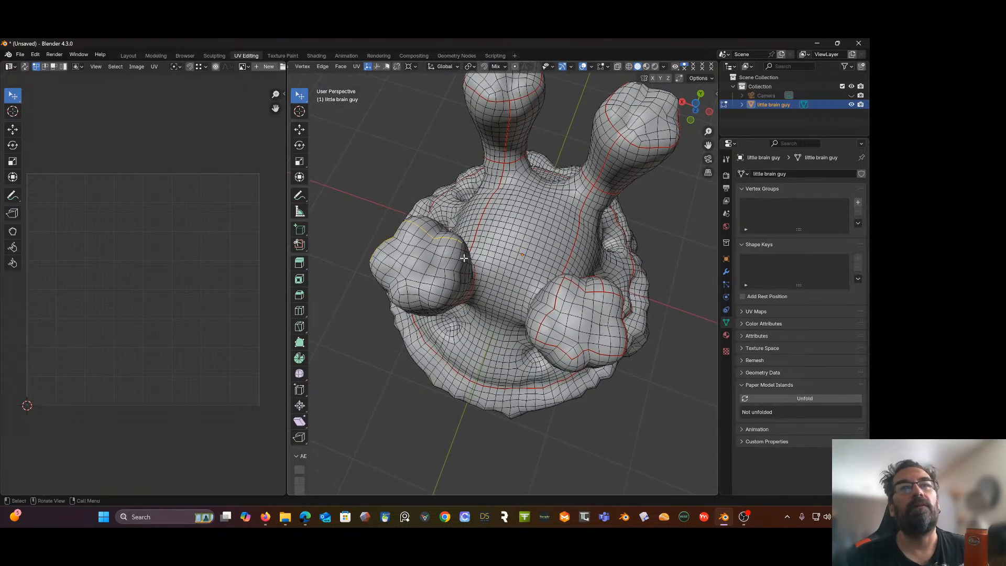
pyautogui.keyDown('ctrl'); pyautogui.click(460, 241); pyautogui.keyUp('ctrl')
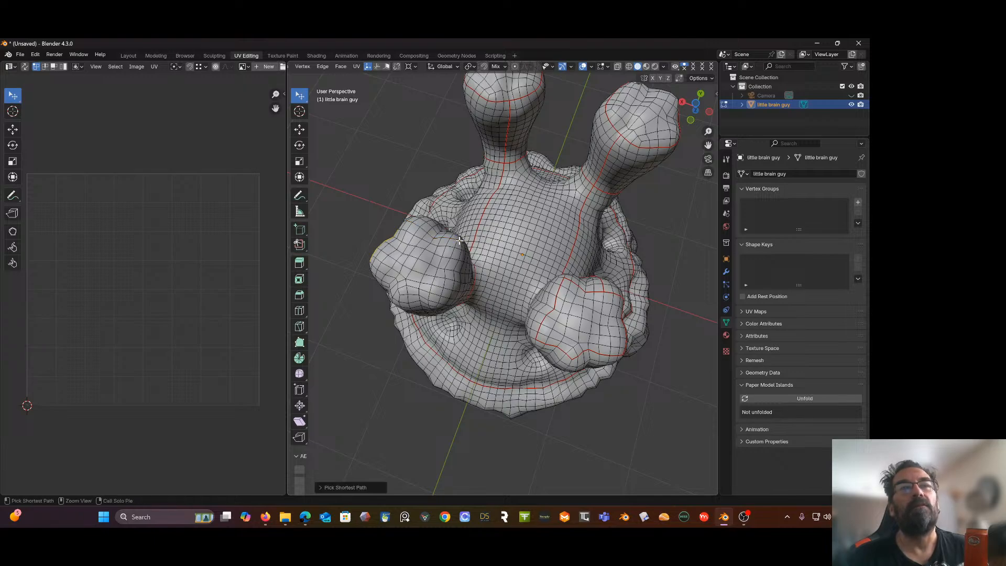
pyautogui.keyDown('ctrl'); pyautogui.click(459, 241); pyautogui.keyUp('ctrl')
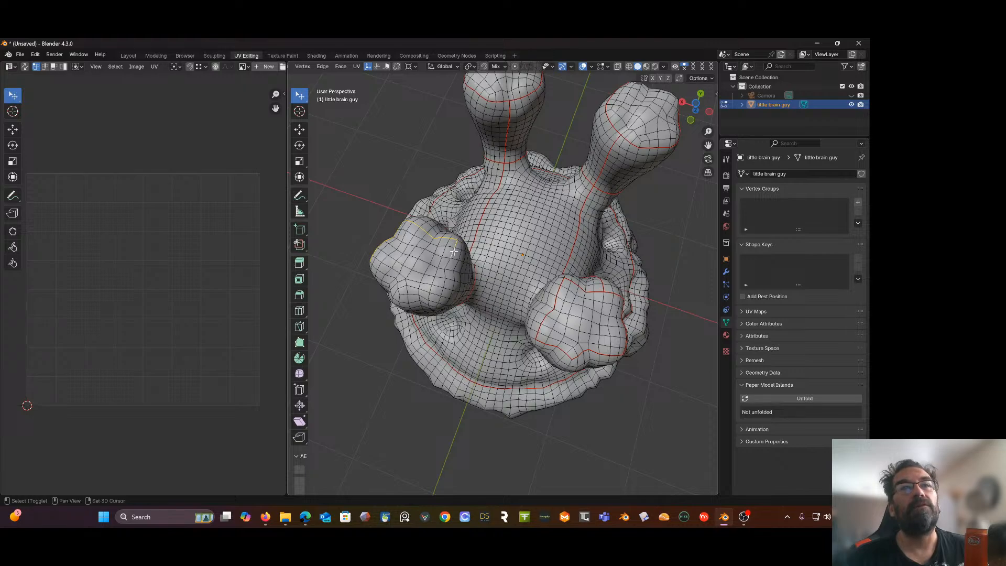
pyautogui.keyDown('shift'); pyautogui.click(448, 263); pyautogui.keyUp('shift')
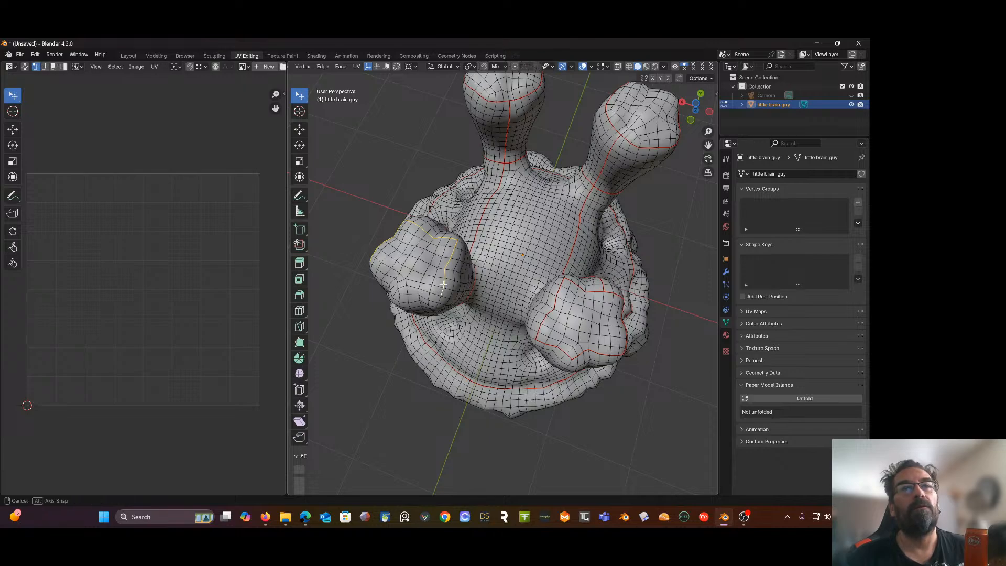
pyautogui.moveTo(443, 291); pyautogui.dragTo(460, 269, button='middle')
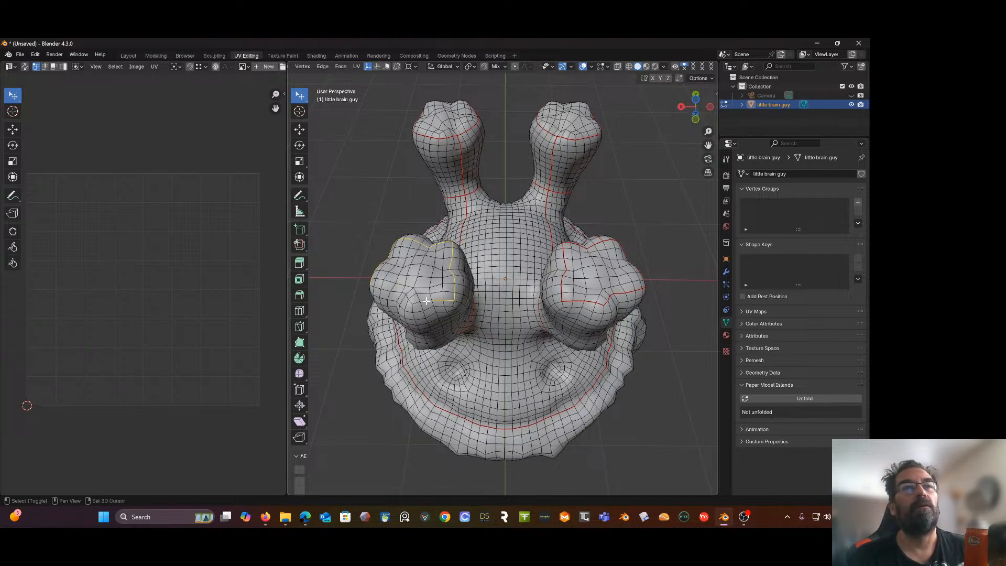
pyautogui.moveTo(417, 302); pyautogui.dragTo(498, 310, button='middle')
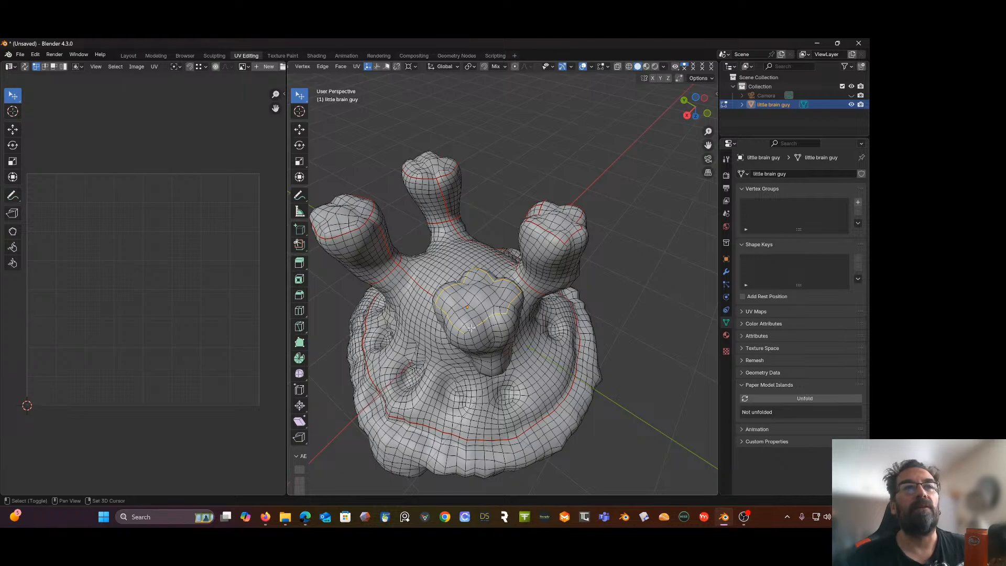
# Step: Check the edge loop around the last foot's sole and mark it as a seam
pyautogui.moveTo(465, 331); pyautogui.dragTo(488, 283, button='middle')
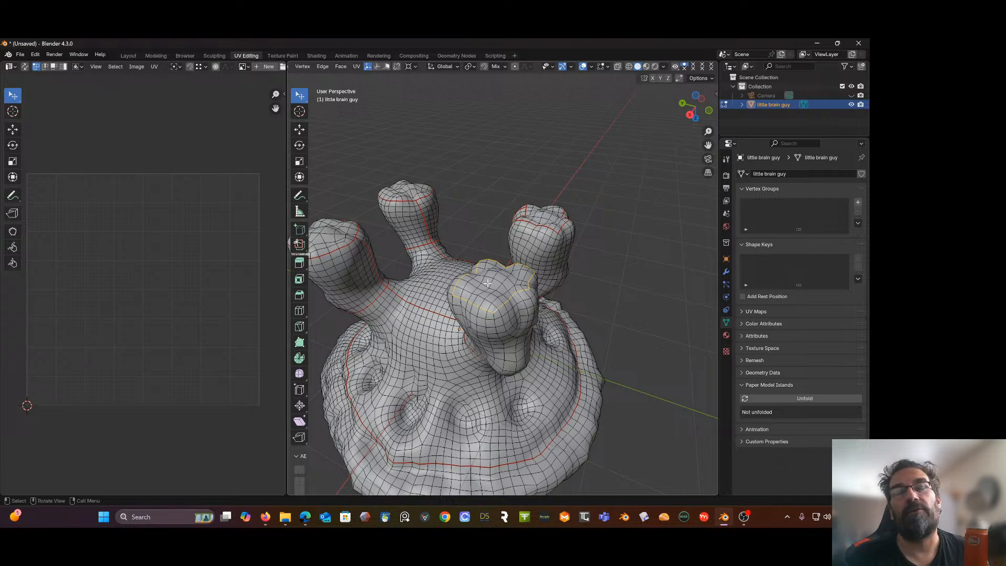
pyautogui.moveTo(492, 276); pyautogui.dragTo(633, 279, button='middle')
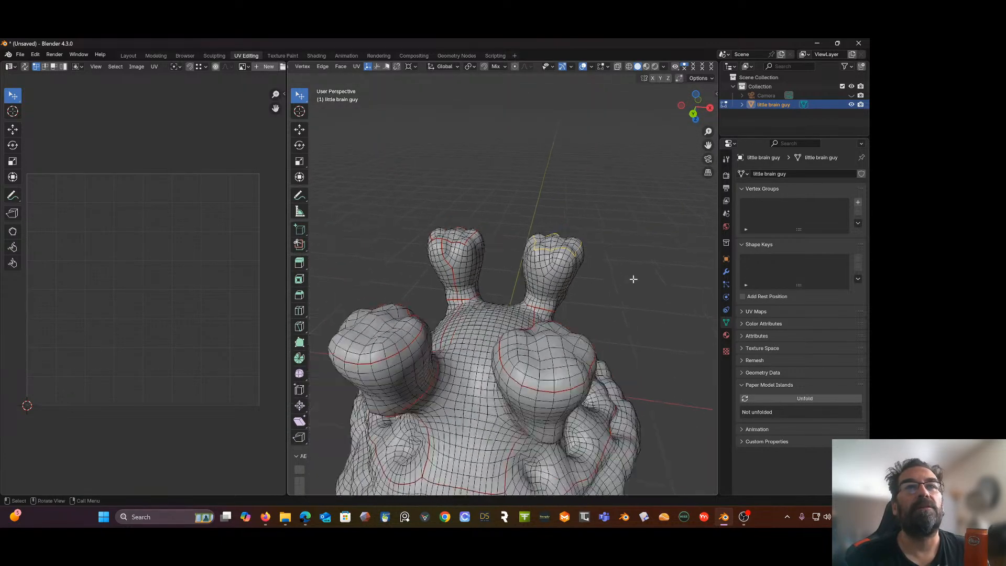
pyautogui.hotkey('ctrl', 'e')
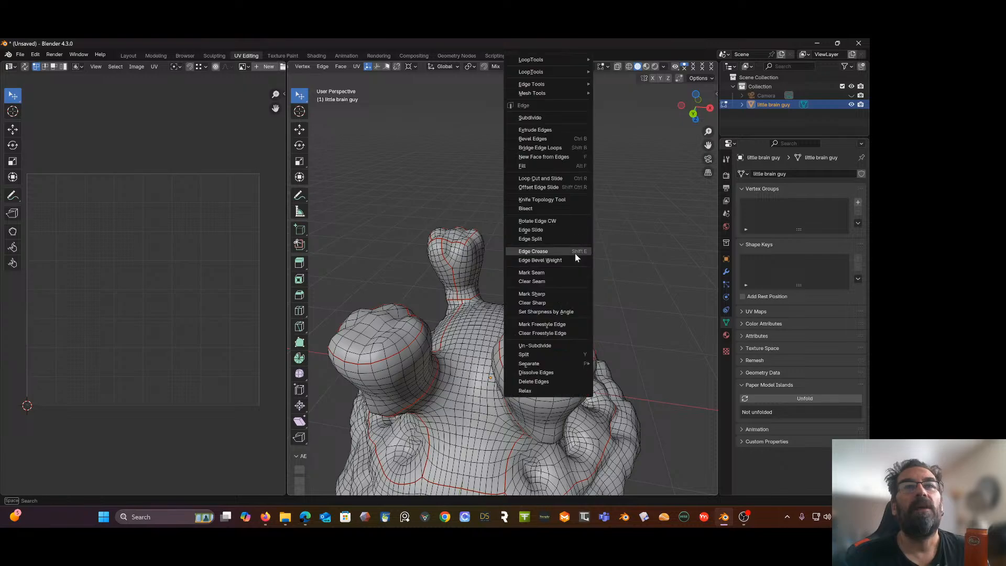
pyautogui.click(545, 271)
# Step: Select a lengthwise line of edges on the last leg from the sole seam to the leg-top seam and mark it as a seam
pyautogui.scroll(2, 549, 264)
pyautogui.moveTo(548, 263); pyautogui.dragTo(583, 242, button='middle')
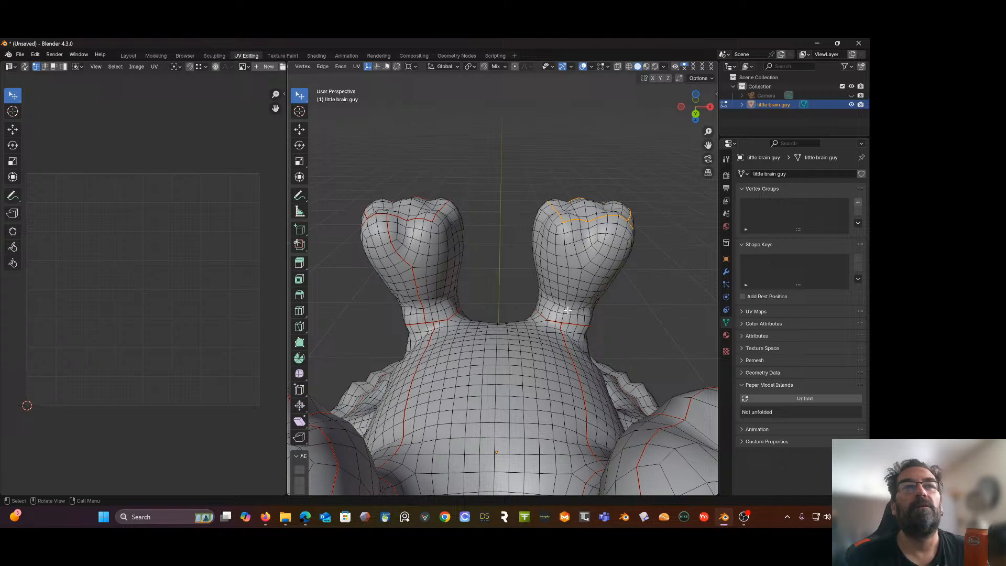
pyautogui.click(587, 265)
pyautogui.keyDown('shift'); pyautogui.click(595, 257); pyautogui.keyUp('shift')
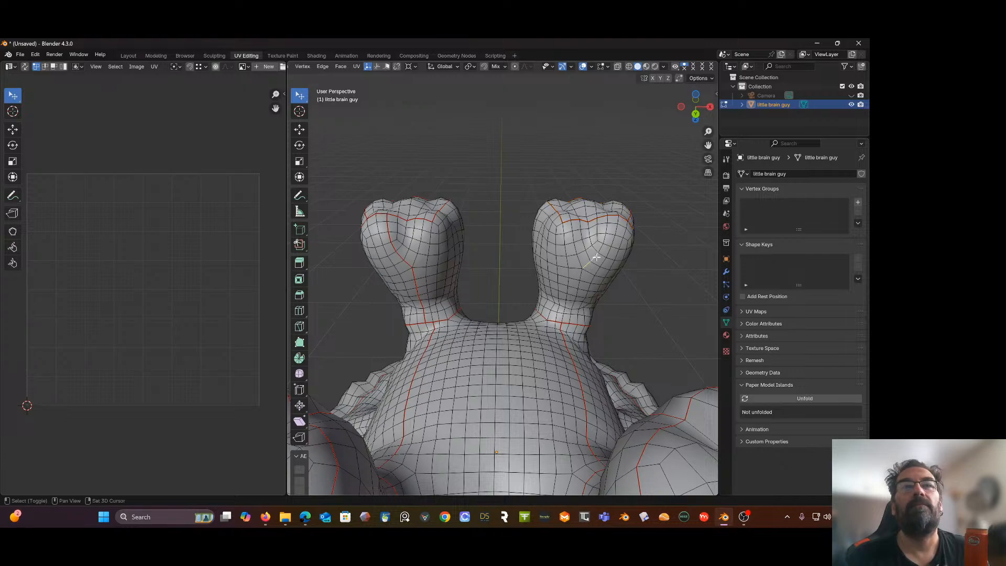
pyautogui.keyDown('shift'); pyautogui.click(600, 248); pyautogui.keyUp('shift')
pyautogui.keyDown('shift'); pyautogui.click(606, 229); pyautogui.keyUp('shift')
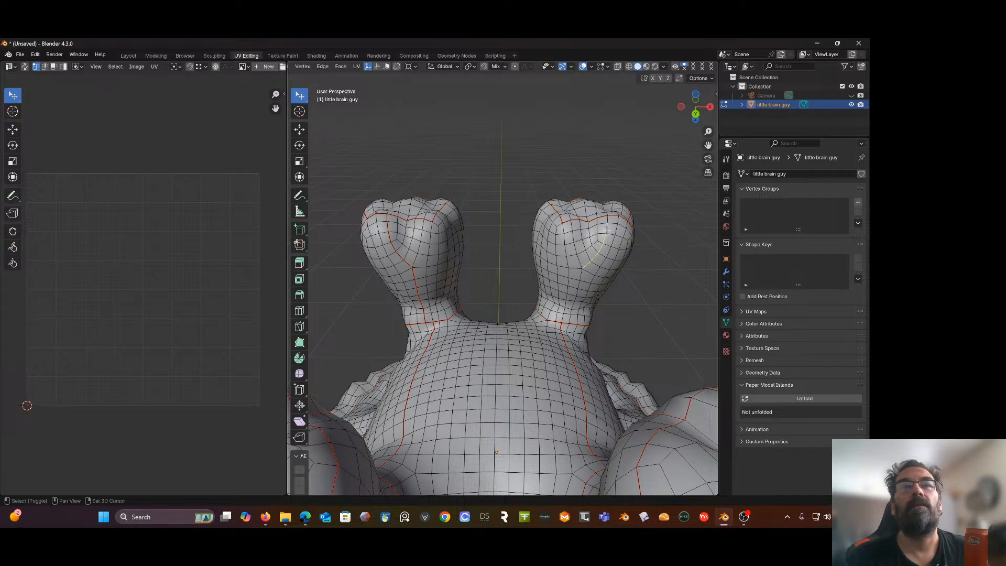
pyautogui.keyDown('shift'); pyautogui.click(577, 289); pyautogui.keyUp('shift')
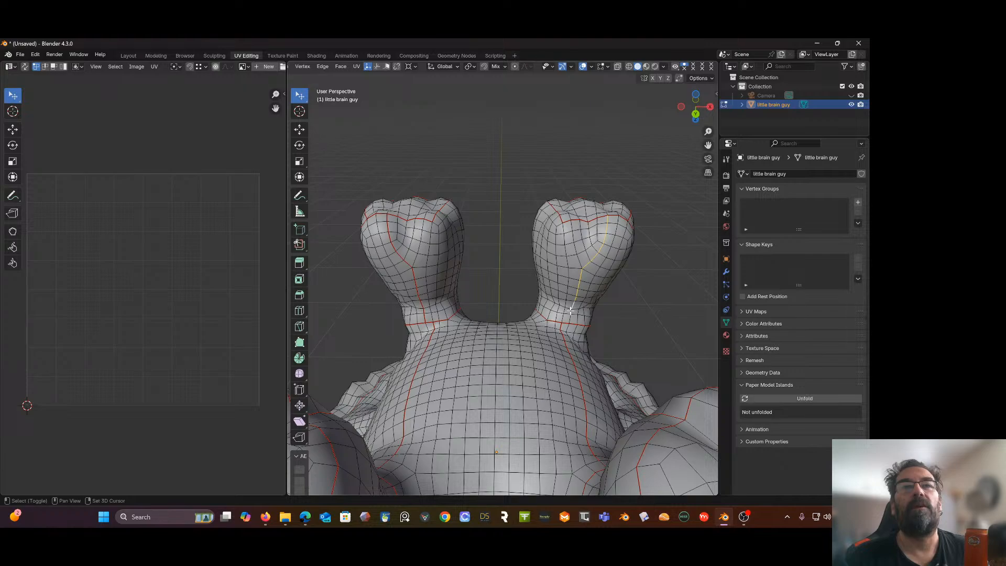
pyautogui.keyDown('shift'); pyautogui.click(571, 312); pyautogui.keyUp('shift')
pyautogui.keyDown('shift'); pyautogui.click(570, 319); pyautogui.keyUp('shift')
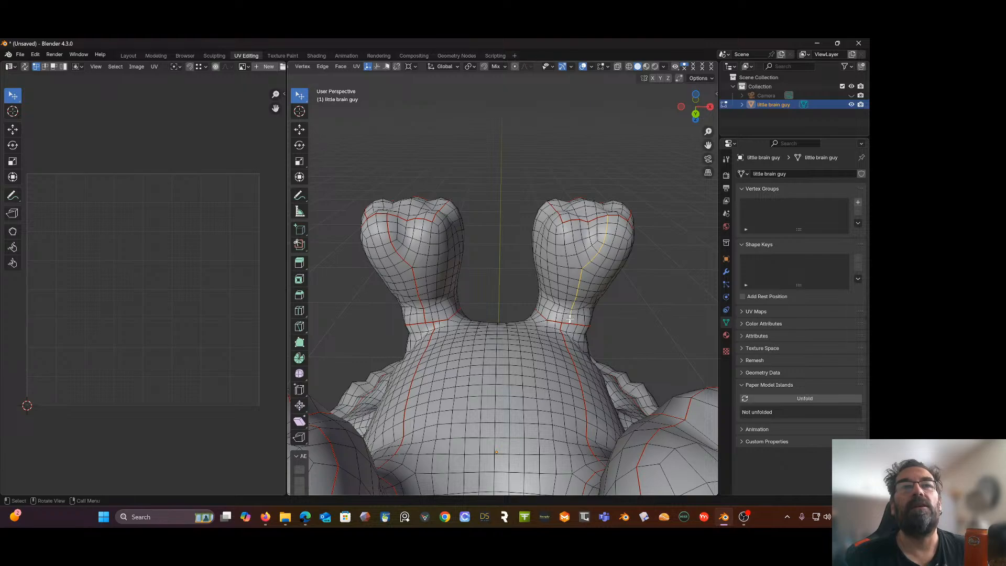
pyautogui.rightClick(569, 318)
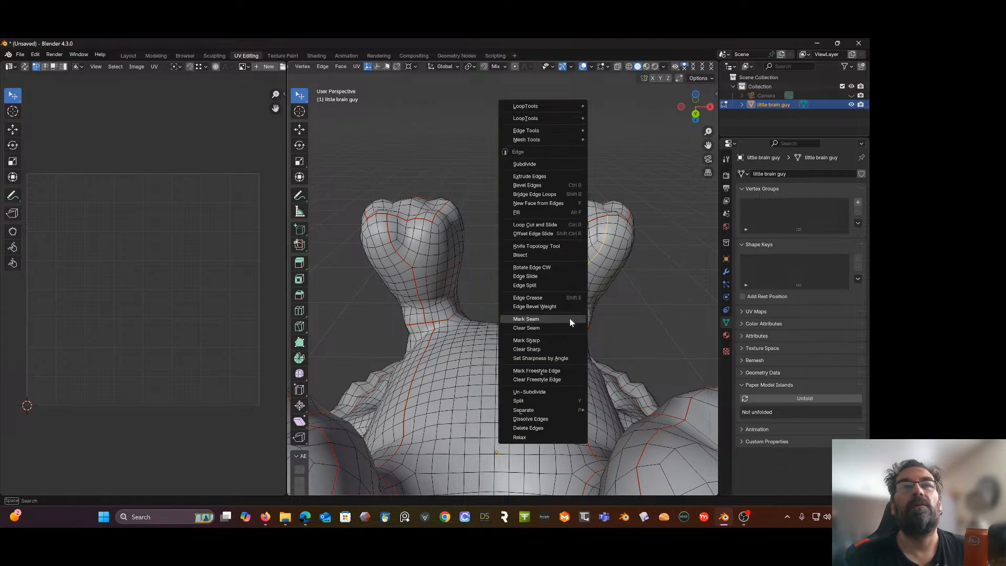
pyautogui.click(526, 316)
pyautogui.moveTo(584, 270); pyautogui.dragTo(567, 301, button='middle')
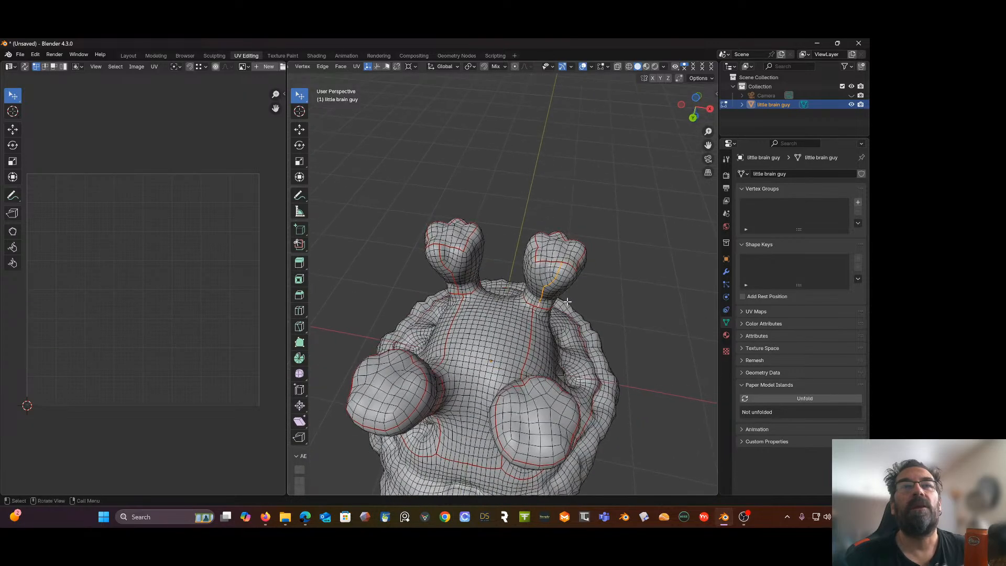
pyautogui.moveTo(552, 260); pyautogui.dragTo(483, 334, button='middle')
pyautogui.scroll(3, 438, 339)
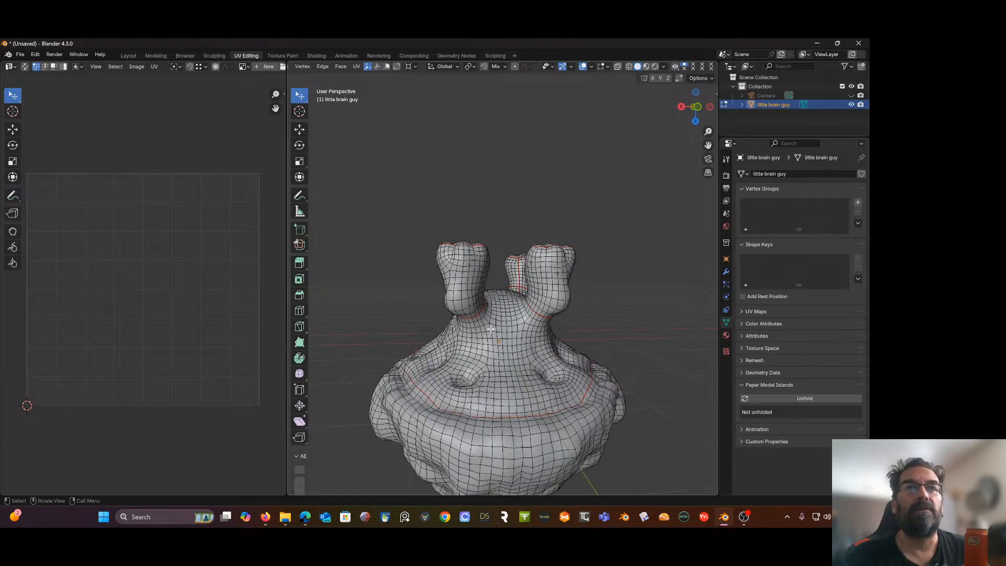
pyautogui.keyDown('alt'); pyautogui.click(491, 335); pyautogui.keyUp('alt')
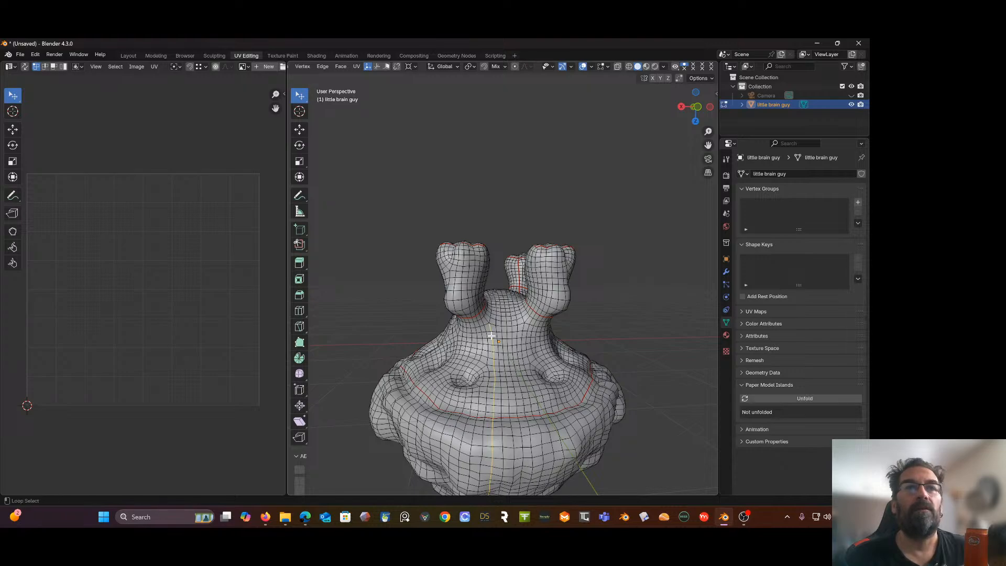
pyautogui.moveTo(491, 335); pyautogui.dragTo(467, 377, button='middle')
pyautogui.scroll(-6, 502, 279)
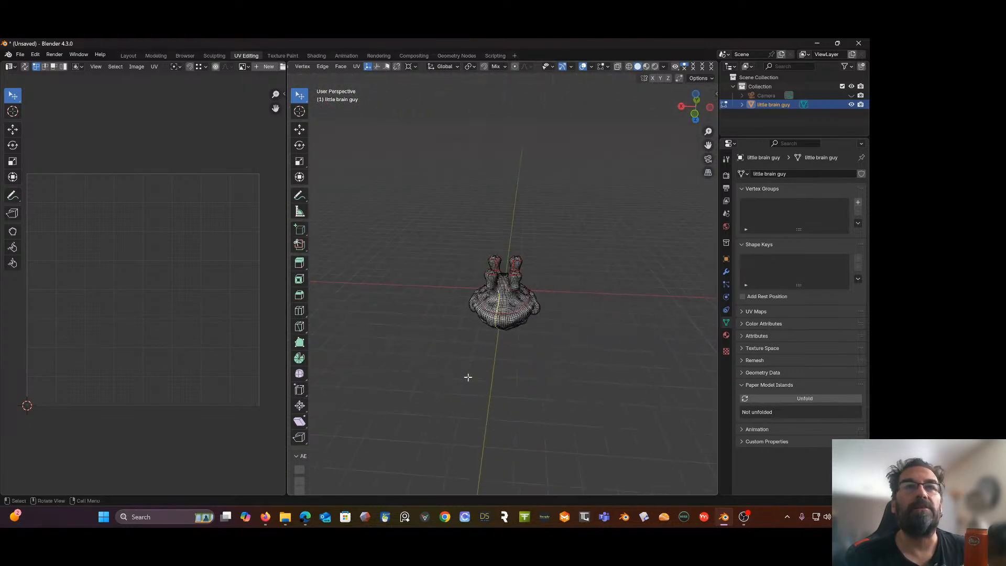
pyautogui.scroll(4, 500, 262)
pyautogui.scroll(3, 489, 309)
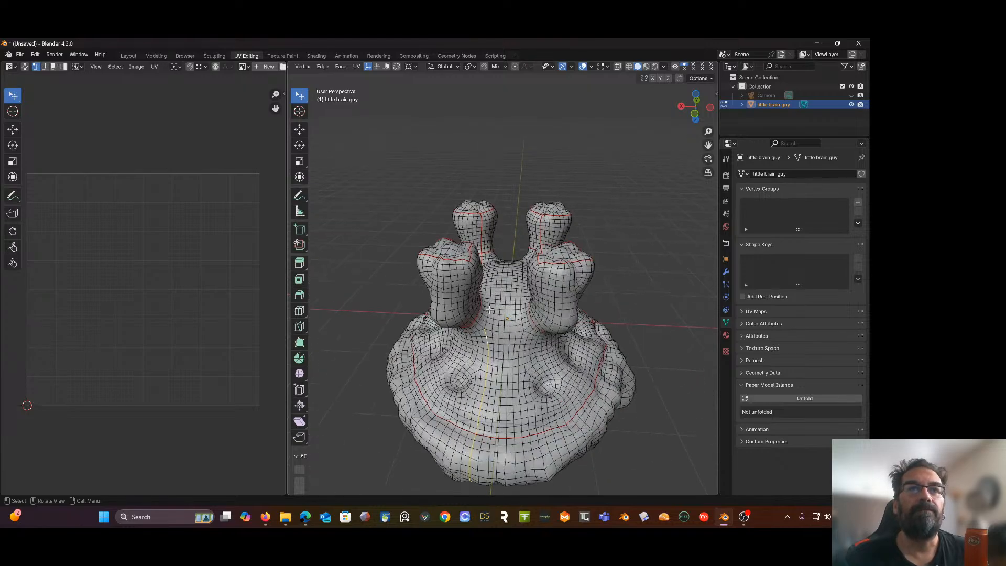
pyautogui.moveTo(489, 309); pyautogui.dragTo(550, 329, button='middle')
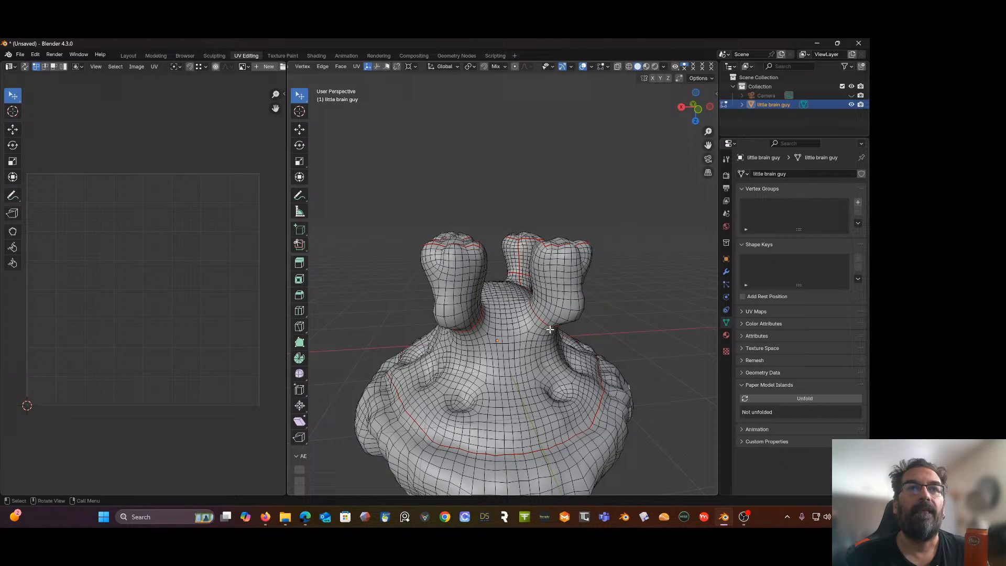
# Step: Select the two edge lines running from the adjacent leg-top seams to the seam beneath the brain cap, and mark them as seams
pyautogui.keyDown('shift'); pyautogui.click(479, 335); pyautogui.keyUp('shift')
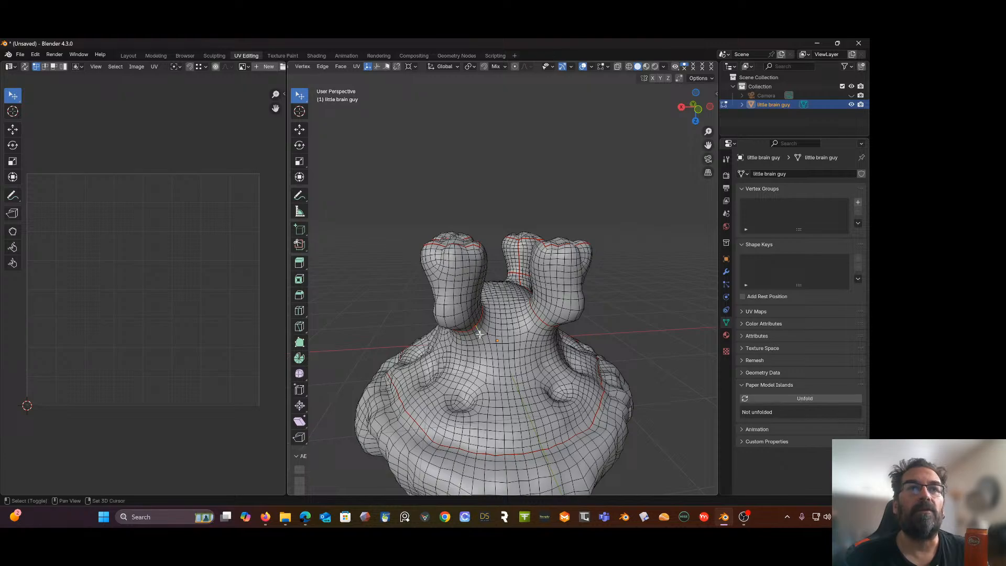
pyautogui.keyDown('shift'); pyautogui.click(485, 341); pyautogui.keyUp('shift')
pyautogui.keyDown('shift'); pyautogui.click(486, 357); pyautogui.keyUp('shift')
pyautogui.keyDown('shift'); pyautogui.click(484, 370); pyautogui.keyUp('shift')
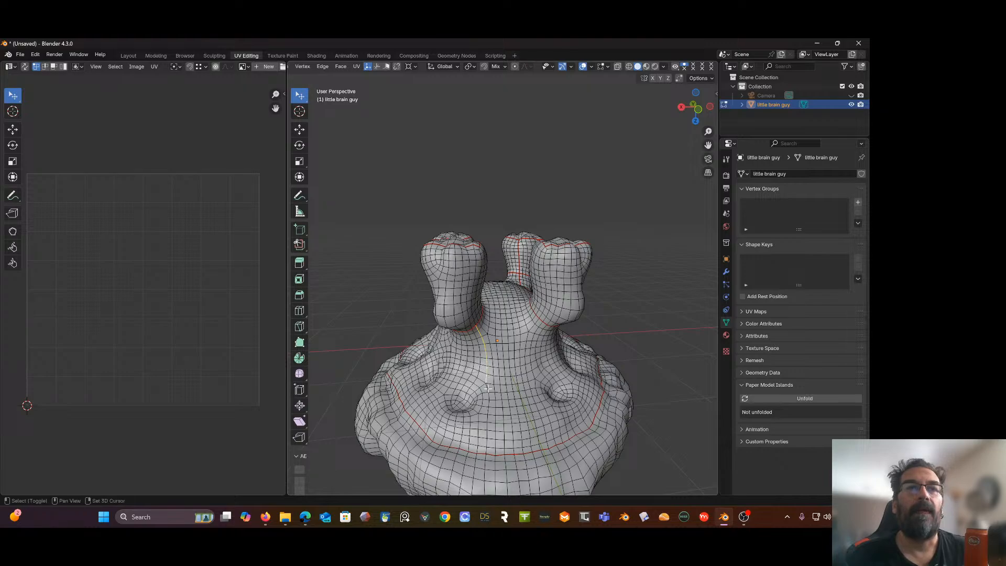
pyautogui.keyDown('shift'); pyautogui.click(487, 417); pyautogui.keyUp('shift')
pyautogui.keyDown('shift'); pyautogui.click(486, 434); pyautogui.keyUp('shift')
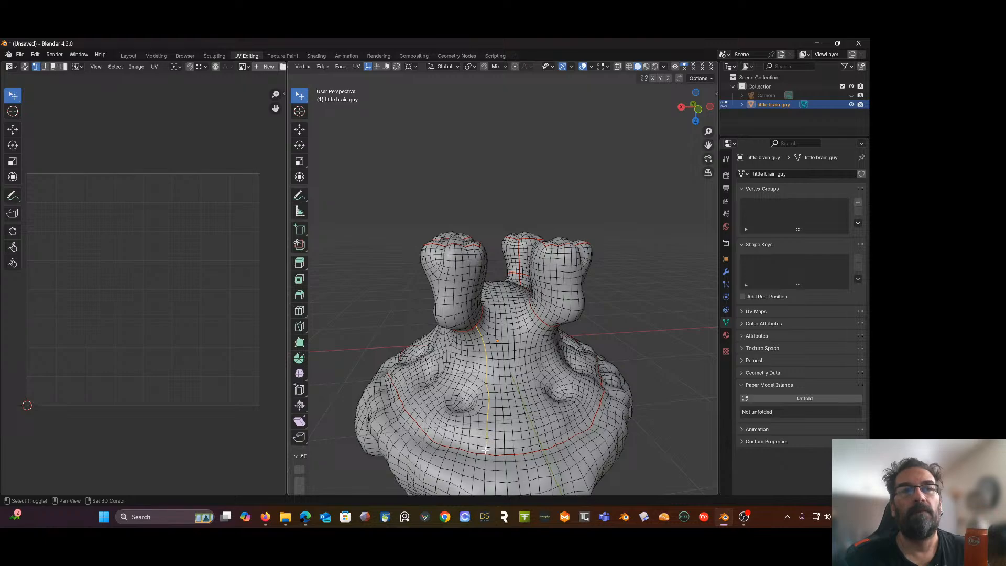
pyautogui.moveTo(485, 449); pyautogui.dragTo(508, 364, button='middle')
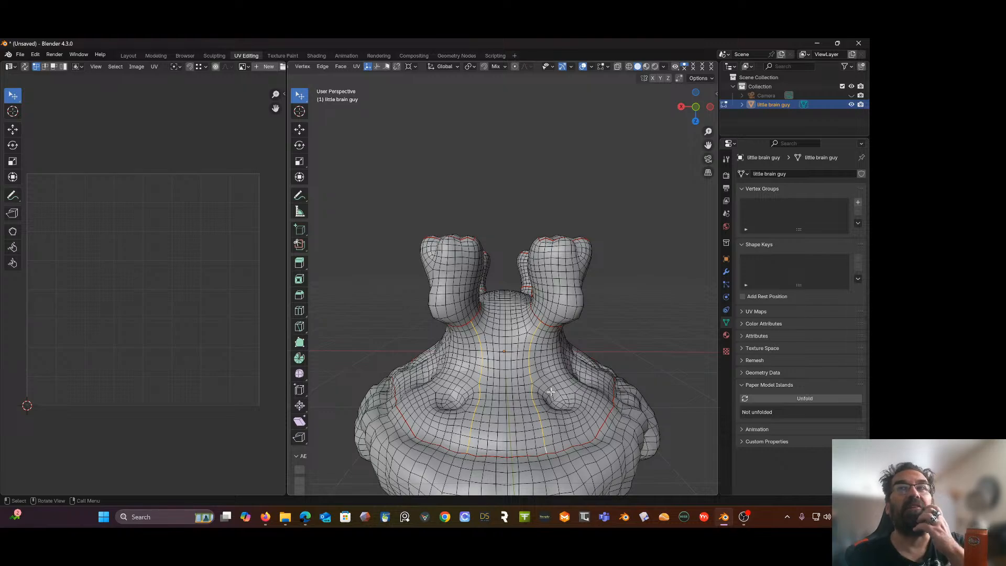
pyautogui.rightClick(529, 357)
pyautogui.click(528, 356)
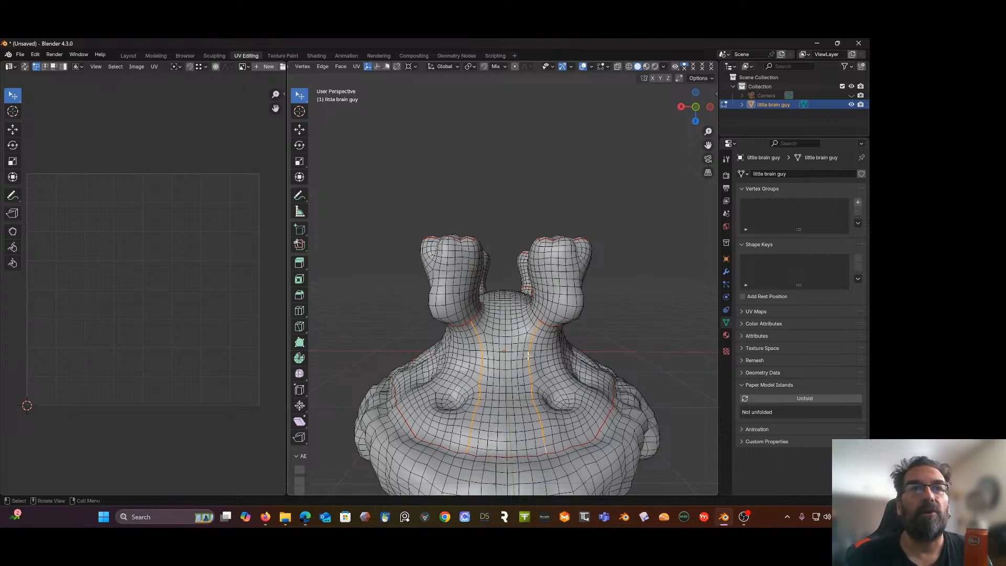
# Step: Examine the marked seams on the legs, body and brain cap border from several sides of the creature
pyautogui.moveTo(529, 356); pyautogui.dragTo(464, 353, button='middle')
pyautogui.scroll(3, 464, 352)
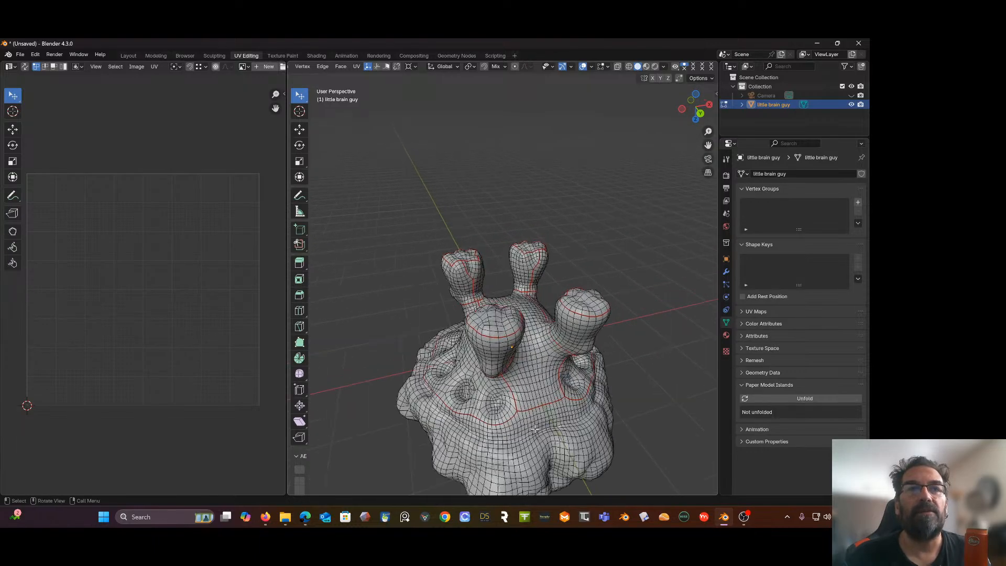
pyautogui.moveTo(461, 419); pyautogui.dragTo(517, 402, button='middle')
pyautogui.scroll(3, 519, 394)
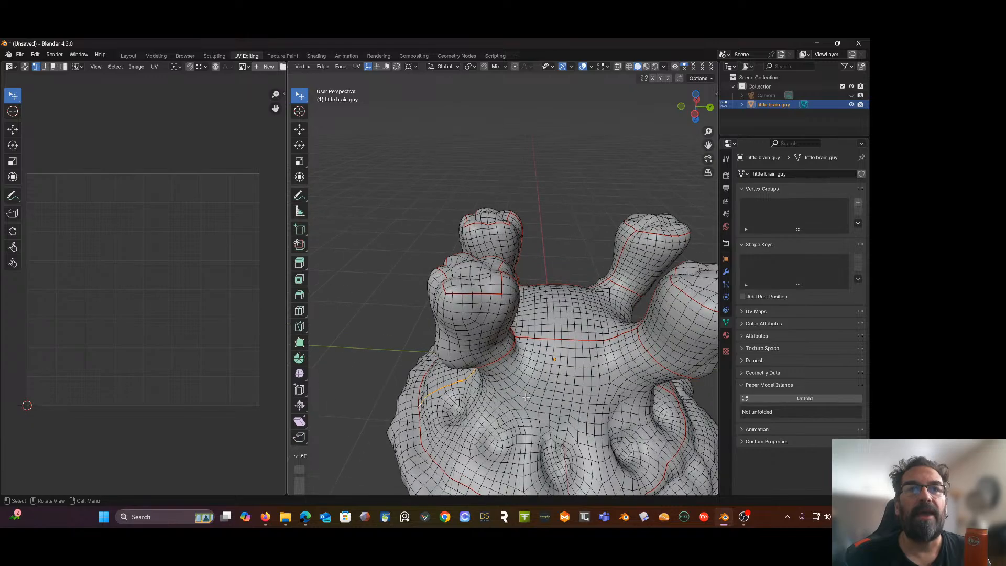
pyautogui.keyDown('shift'); pyautogui.moveTo(519, 394); pyautogui.dragTo(517, 347, button='middle'); pyautogui.keyUp('shift')
pyautogui.scroll(2, 517, 347)
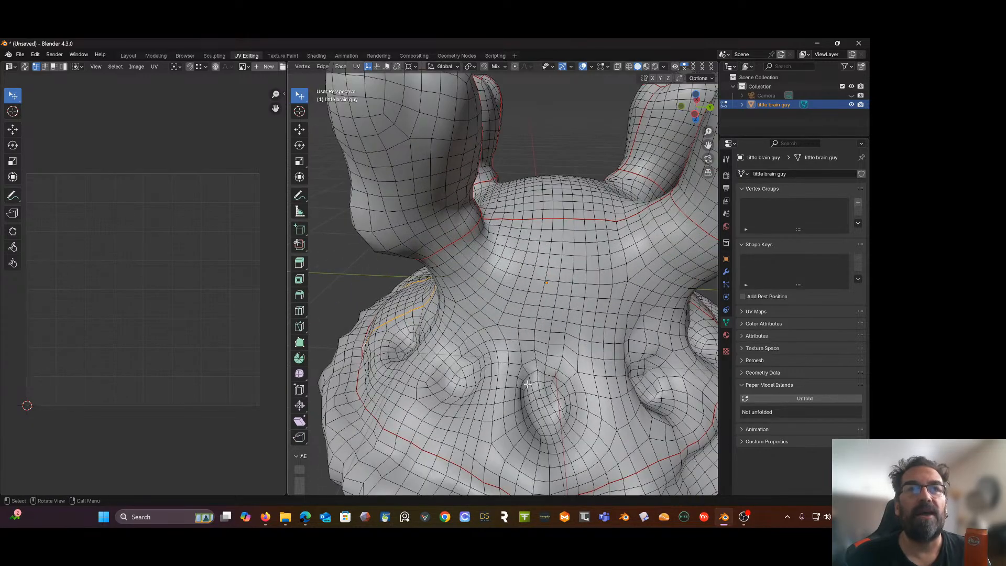
pyautogui.moveTo(527, 384); pyautogui.dragTo(615, 373, button='middle')
pyautogui.scroll(-3, 527, 368)
pyautogui.moveTo(526, 368); pyautogui.dragTo(609, 388, button='middle')
pyautogui.scroll(-3, 577, 379)
pyautogui.moveTo(485, 357); pyautogui.dragTo(507, 335, button='middle')
pyautogui.scroll(-2, 478, 349)
pyautogui.scroll(2, 517, 340)
pyautogui.scroll(2, 500, 353)
pyautogui.scroll(2, 507, 330)
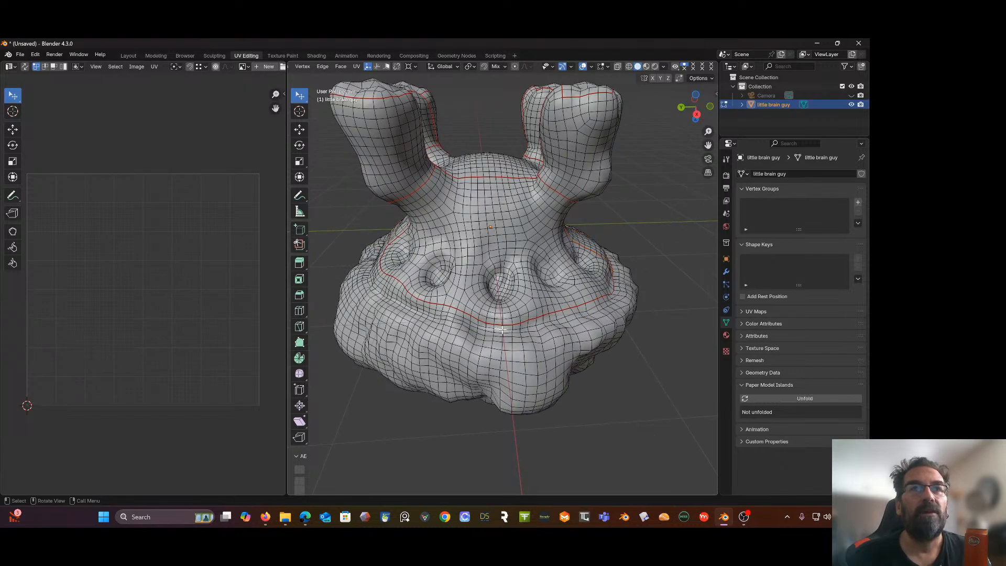
# Step: Select a line of edges from the border seam beneath the brain cap over the cap's side, starting below the central body hollow
pyautogui.scroll(3, 504, 334)
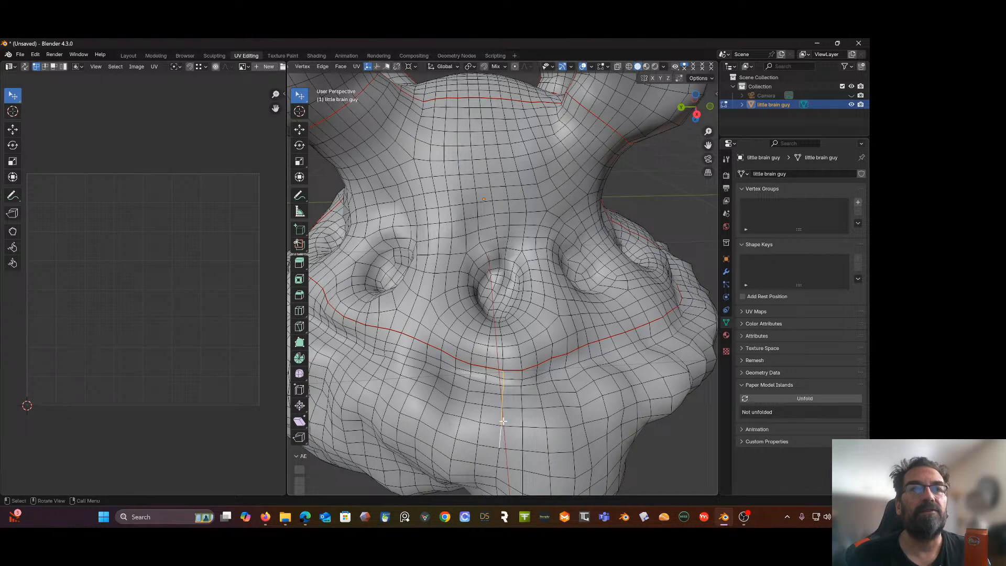
pyautogui.moveTo(502, 445); pyautogui.dragTo(524, 227, button='middle')
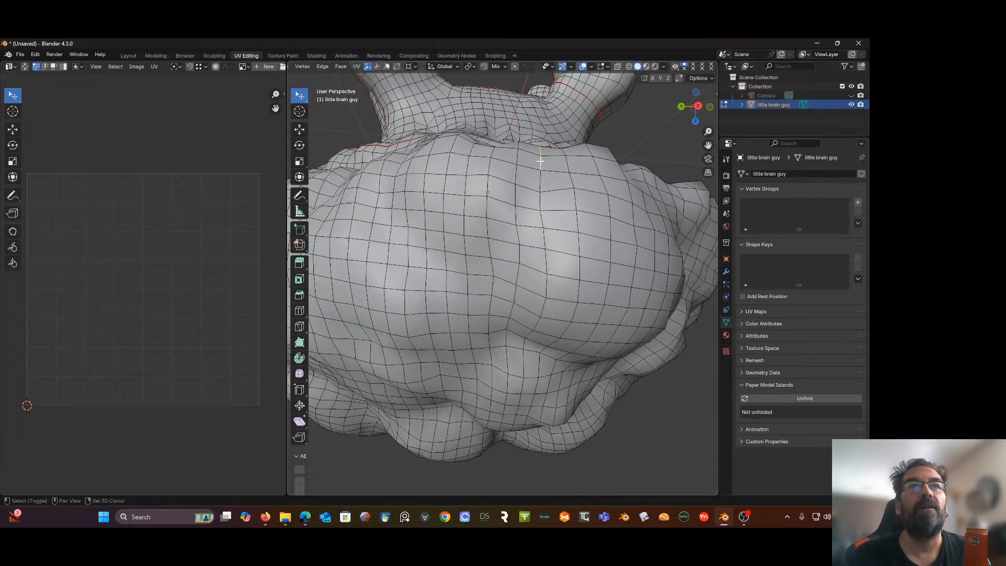
pyautogui.keyDown('shift'); pyautogui.click(539, 204); pyautogui.keyUp('shift')
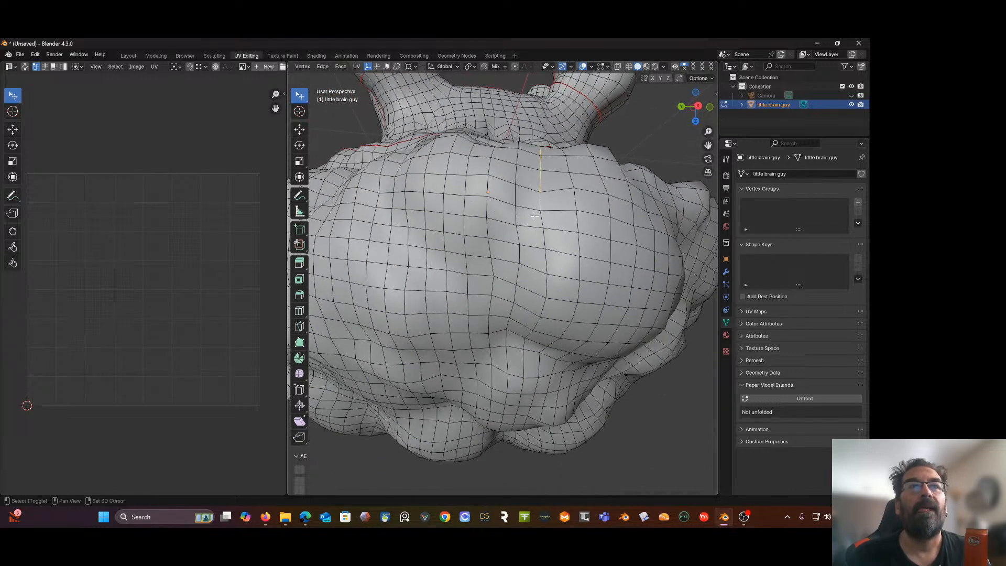
pyautogui.keyDown('shift'); pyautogui.click(539, 219); pyautogui.keyUp('shift')
# Step: Add a second edge line to the selection, running from the border seam up the next side of the brain cap between two lobes
pyautogui.moveTo(541, 223); pyautogui.dragTo(510, 272, button='middle')
pyautogui.scroll(-6, 519, 196)
pyautogui.scroll(2, 528, 220)
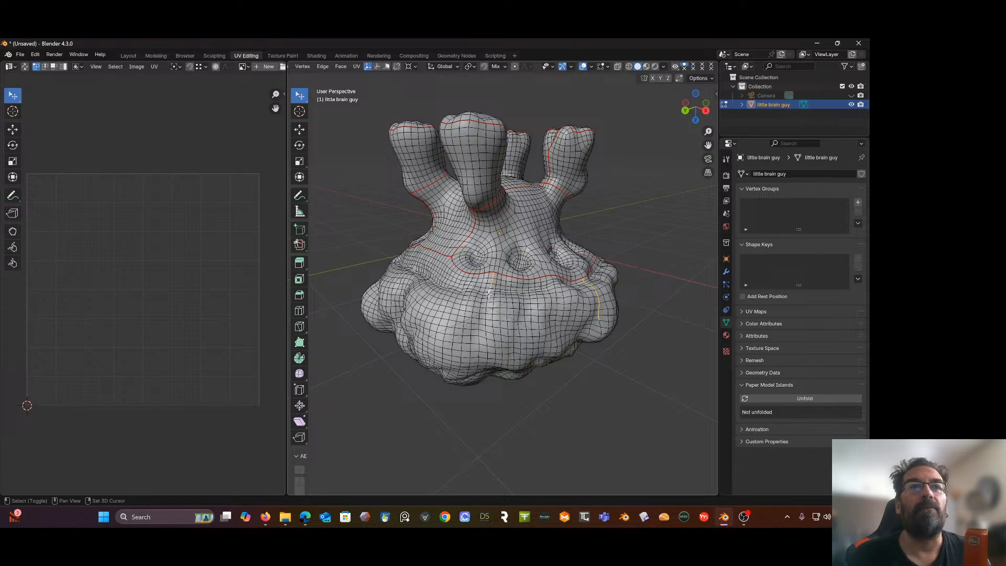
pyautogui.scroll(2, 488, 294)
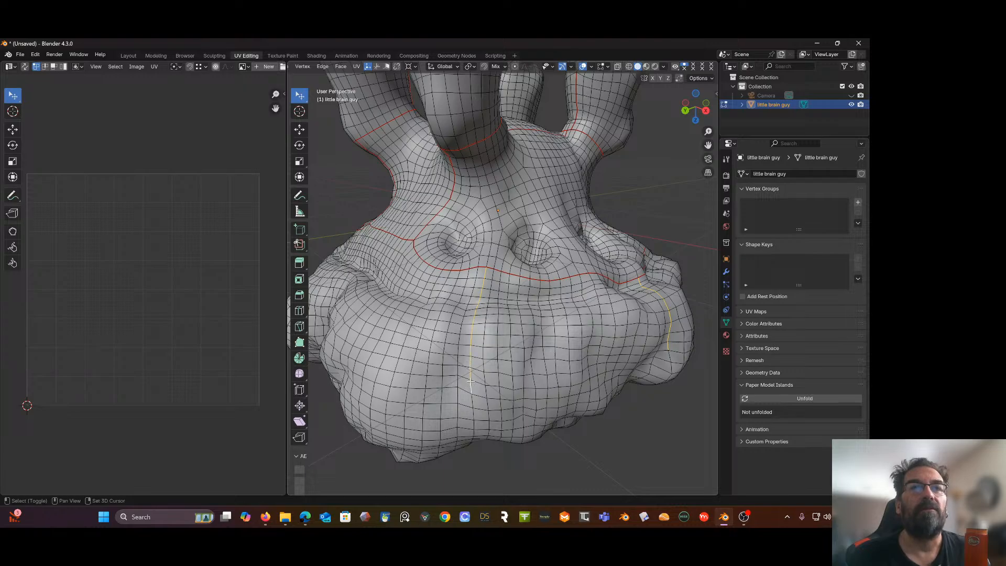
# Step: Extend the selection with a third edge line from the border seam along the deep centre groove between the brain cap's two large lobes
pyautogui.moveTo(469, 386); pyautogui.dragTo(484, 304, button='middle')
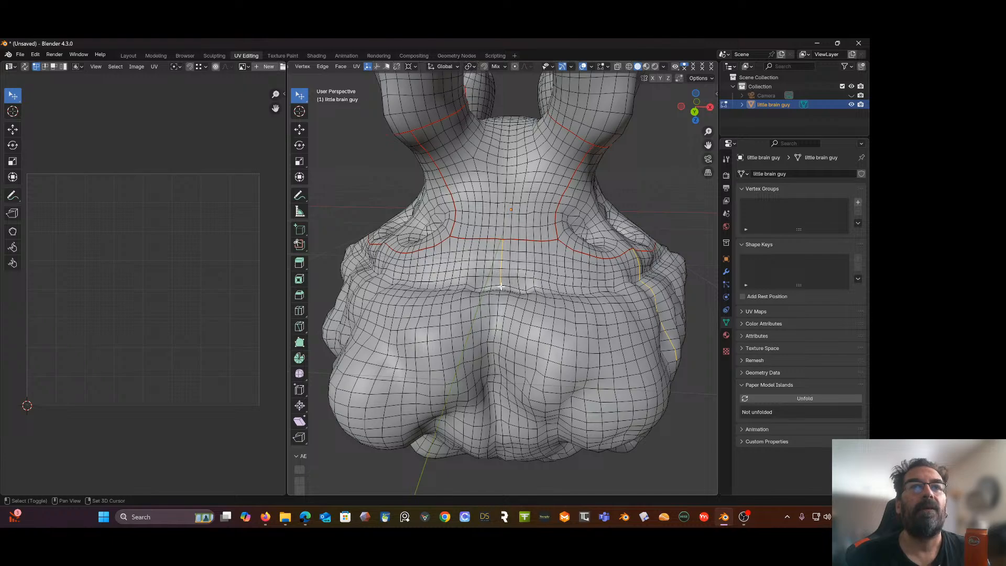
pyautogui.moveTo(500, 287); pyautogui.dragTo(498, 348, button='middle')
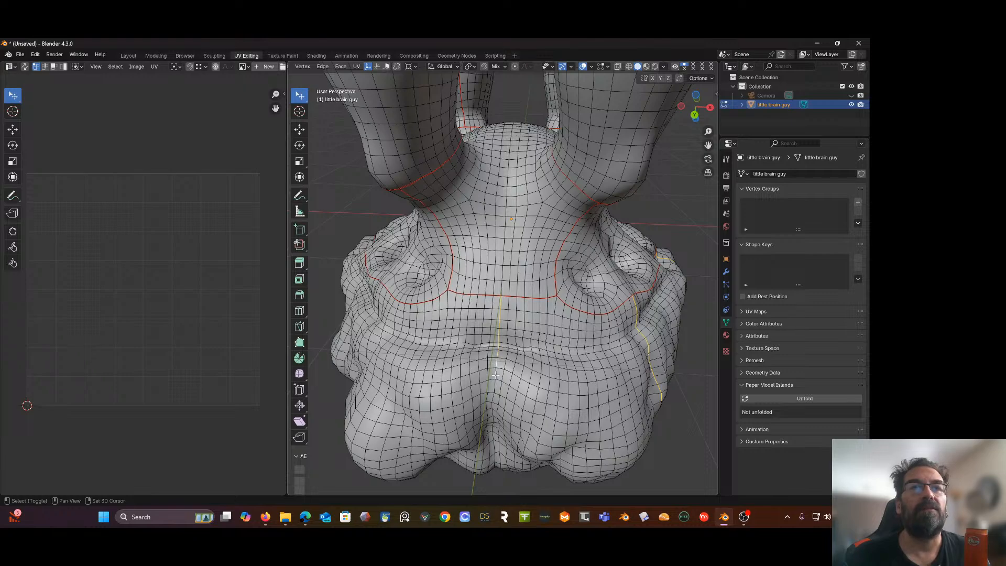
pyautogui.moveTo(494, 379); pyautogui.dragTo(499, 309, button='middle')
pyautogui.keyDown('shift'); pyautogui.click(506, 299); pyautogui.keyUp('shift')
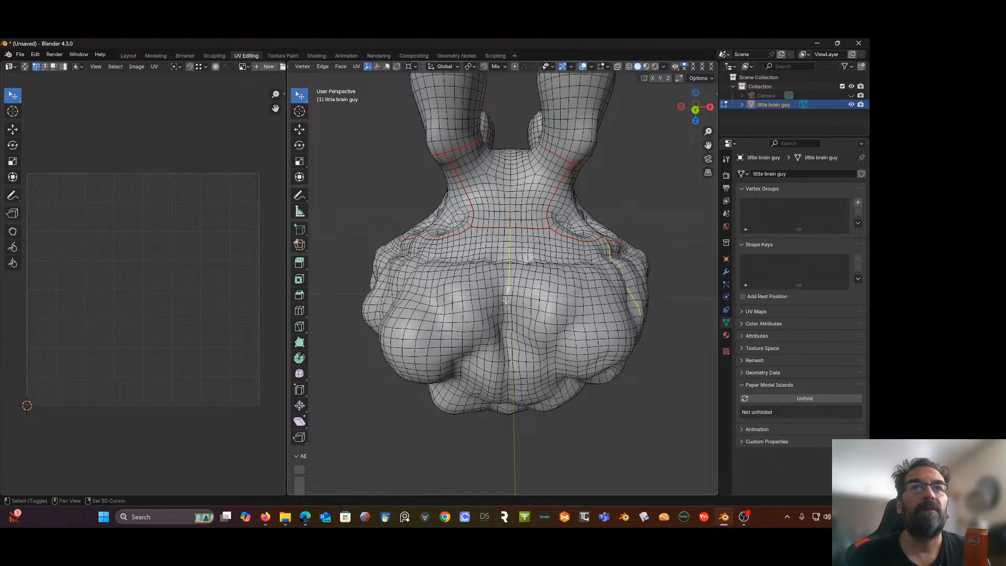
pyautogui.scroll(5, 507, 293)
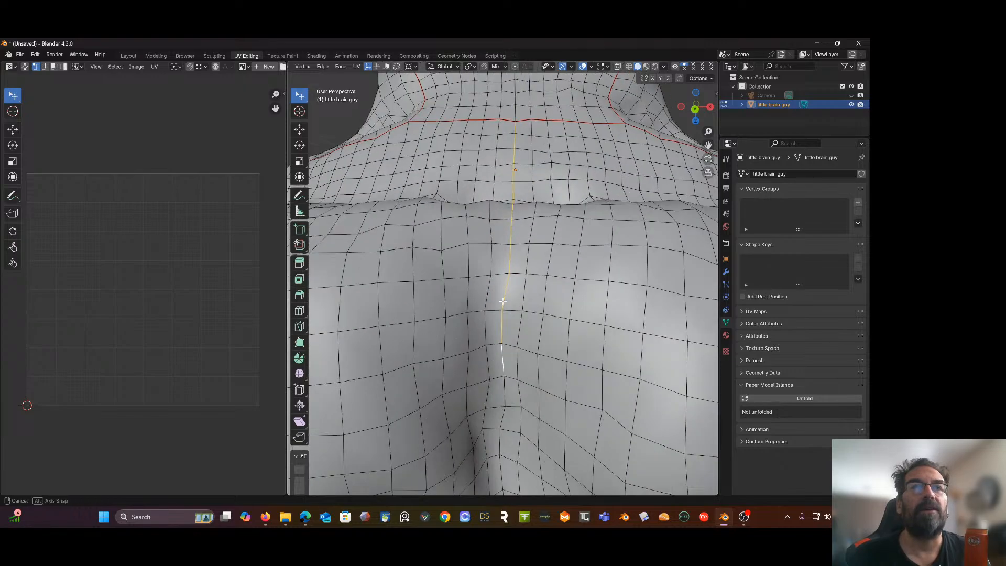
pyautogui.scroll(-4, 505, 246)
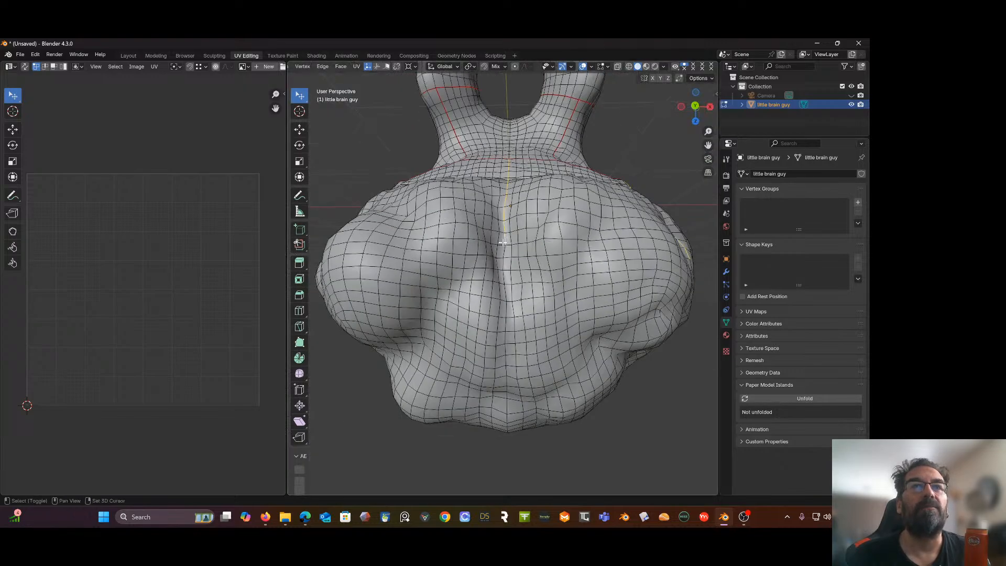
pyautogui.keyDown('shift'); pyautogui.click(502, 273); pyautogui.keyUp('shift')
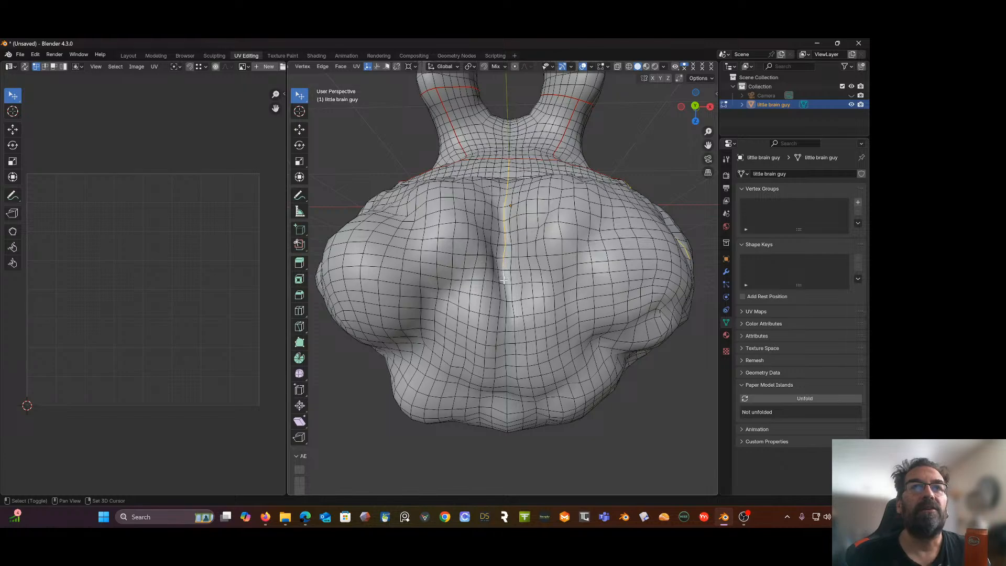
pyautogui.keyDown('shift'); pyautogui.click(504, 297); pyautogui.keyUp('shift')
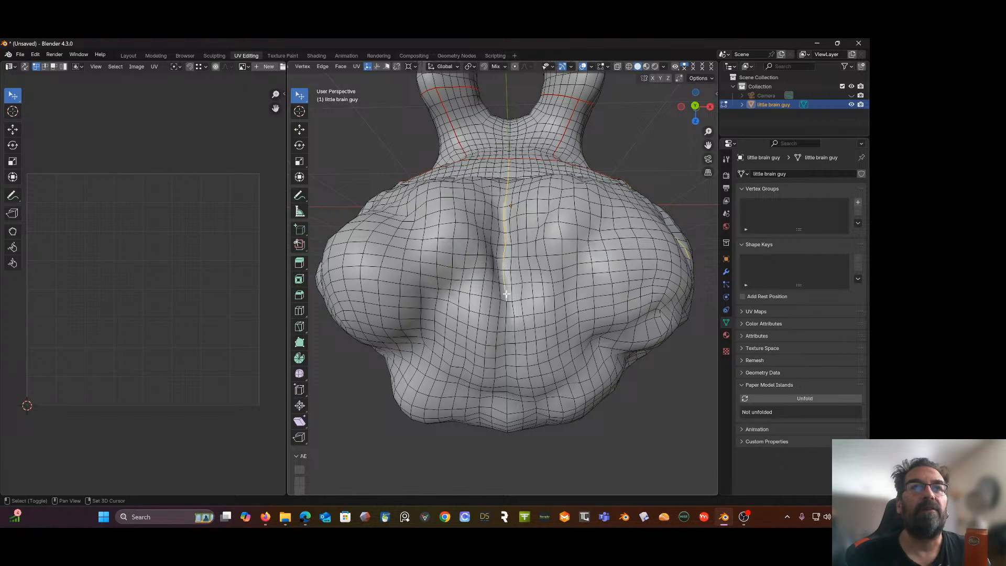
pyautogui.keyDown('shift'); pyautogui.click(505, 340); pyautogui.keyUp('shift')
pyautogui.moveTo(504, 353); pyautogui.dragTo(506, 312, button='middle')
pyautogui.keyDown('shift'); pyautogui.click(526, 237); pyautogui.keyUp('shift')
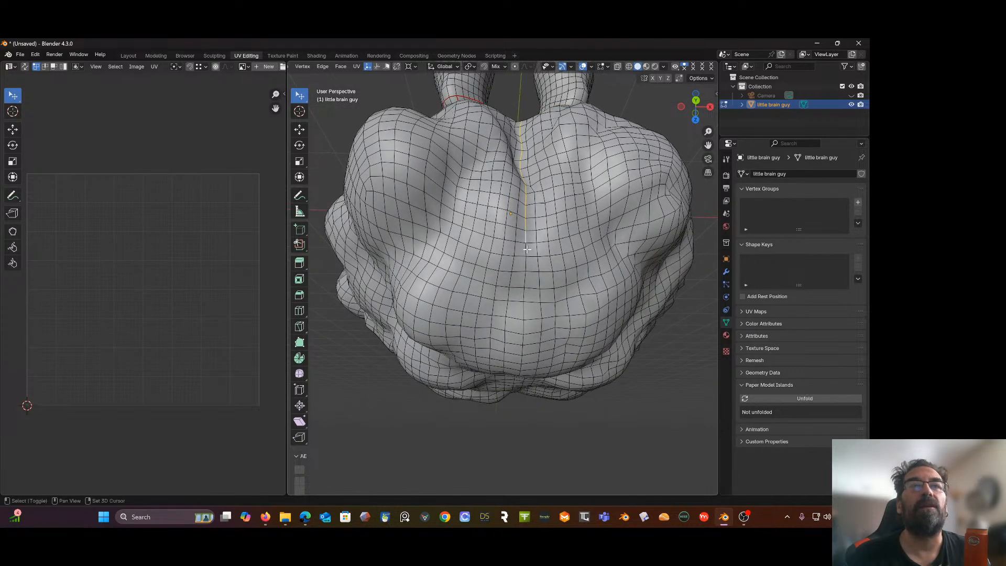
pyautogui.keyDown('shift'); pyautogui.click(524, 261); pyautogui.keyUp('shift')
# Step: Add a fourth edge line running from the border seam up the brain cap's side, just beside the large rounded lobe
pyautogui.moveTo(524, 261); pyautogui.dragTo(575, 299, button='middle')
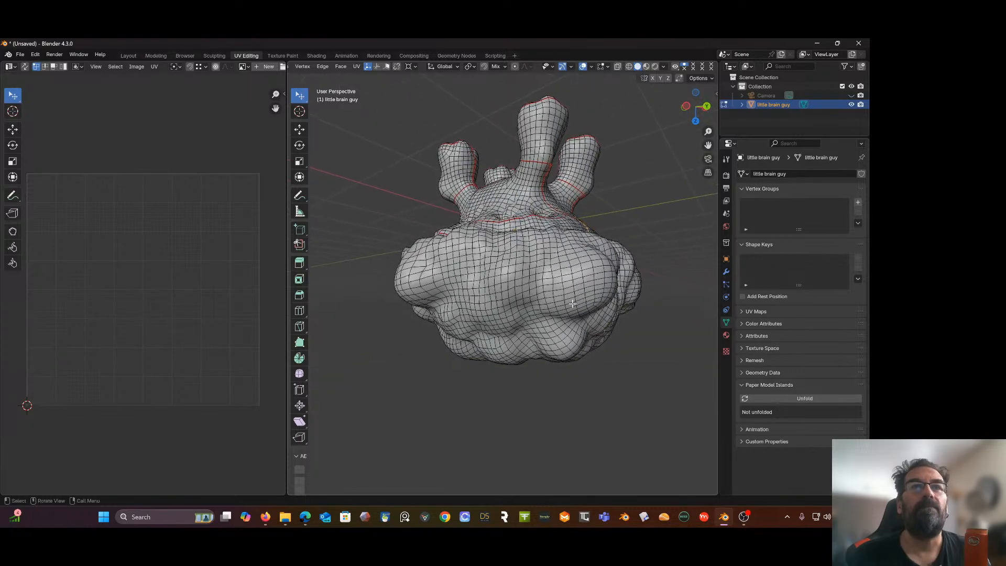
pyautogui.scroll(4, 565, 303)
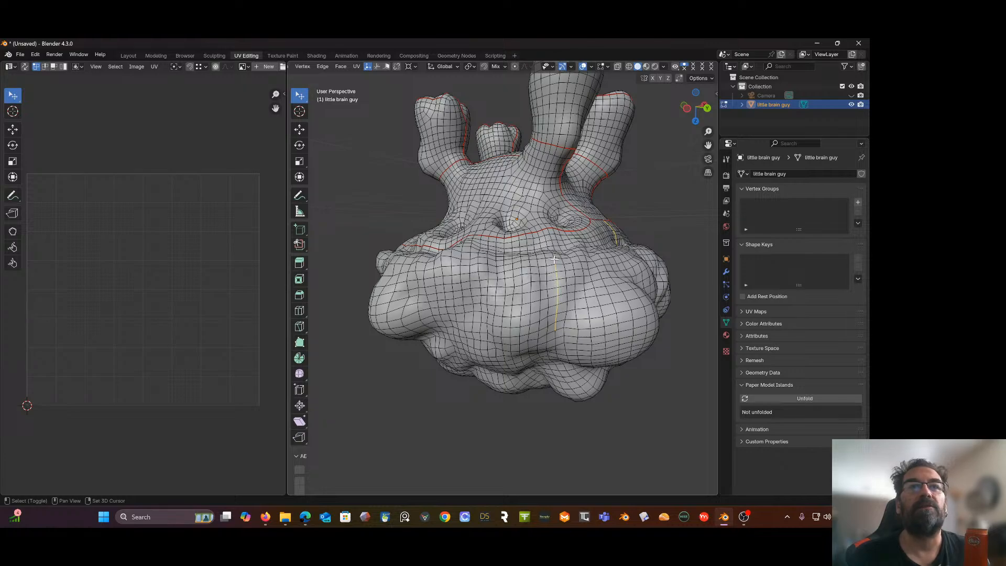
pyautogui.moveTo(554, 259); pyautogui.dragTo(553, 323, button='middle')
pyautogui.scroll(3, 553, 323)
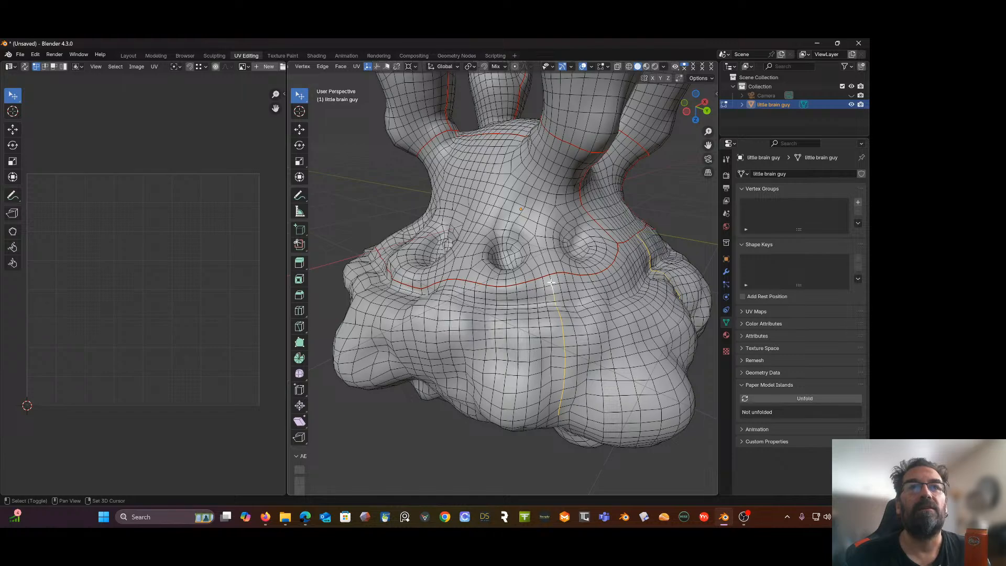
# Step: Add a fifth edge line from the border seam along the crease next to the protruding lobe of the brain cap
pyautogui.scroll(-5, 551, 283)
pyautogui.moveTo(551, 283); pyautogui.dragTo(532, 299, button='middle')
pyautogui.scroll(4, 533, 296)
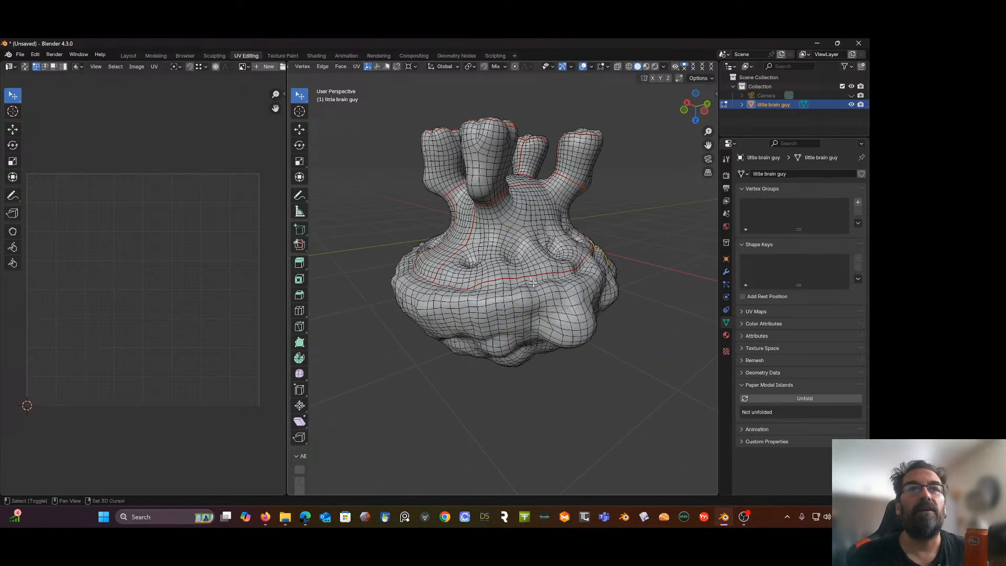
pyautogui.scroll(4, 531, 284)
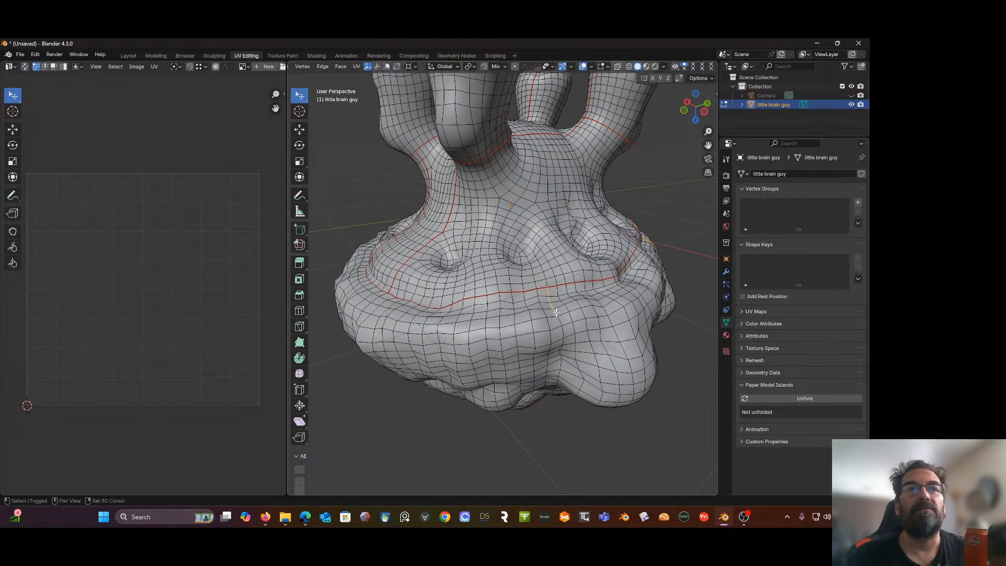
pyautogui.moveTo(556, 312); pyautogui.dragTo(562, 342)
pyautogui.moveTo(562, 342); pyautogui.dragTo(529, 255, button='middle')
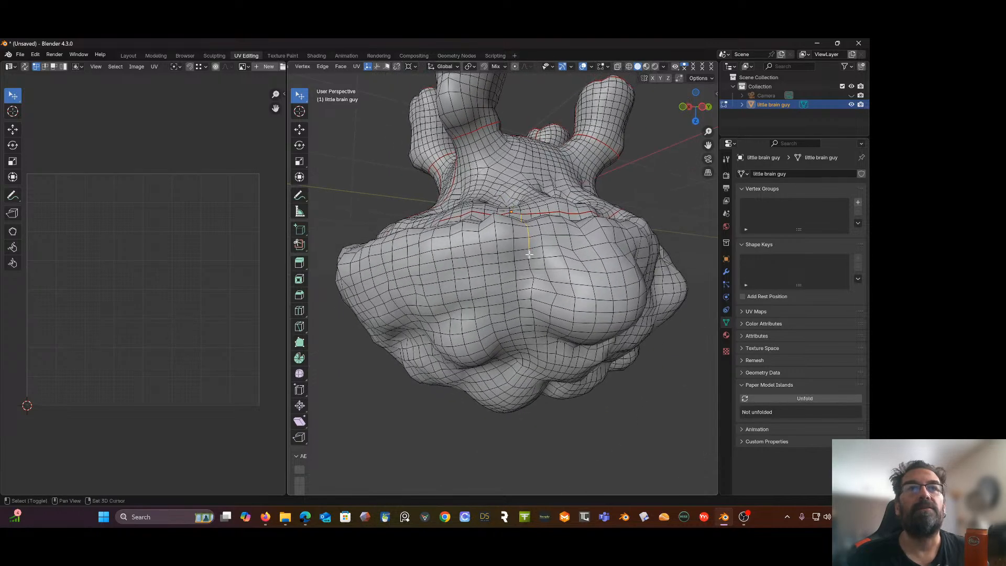
pyautogui.moveTo(529, 255); pyautogui.dragTo(531, 291)
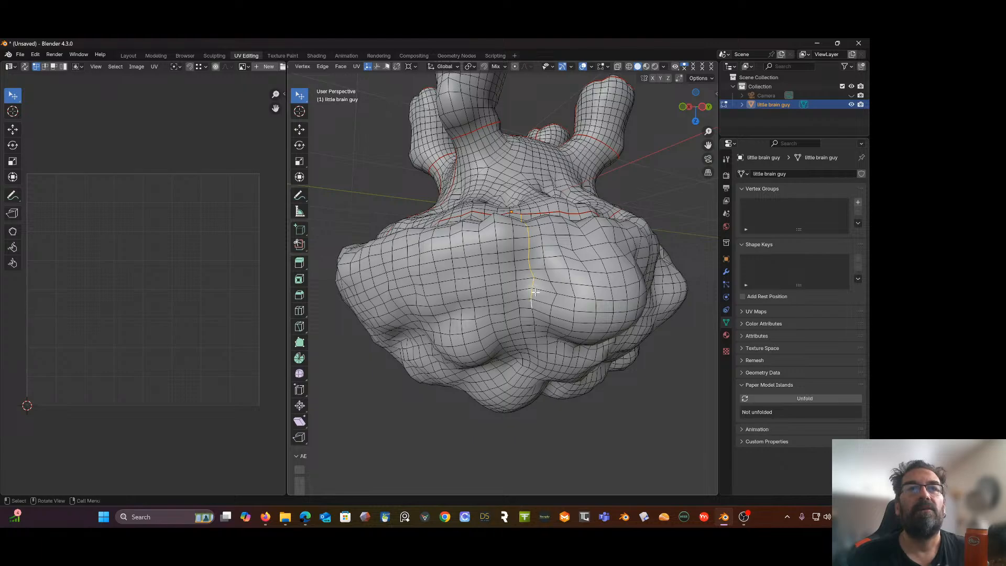
# Step: Add the last edge line midway between the two body seams and mark all the selected brain cap lines as seams
pyautogui.moveTo(531, 303)
pyautogui.mouseDown(button='middle')
pyautogui.moveTo(525, 247)
pyautogui.moveTo(602, 232)
pyautogui.moveTo(509, 258)
pyautogui.moveTo(503, 287)
pyautogui.mouseUp(button='middle')
pyautogui.scroll(1, 503, 286)
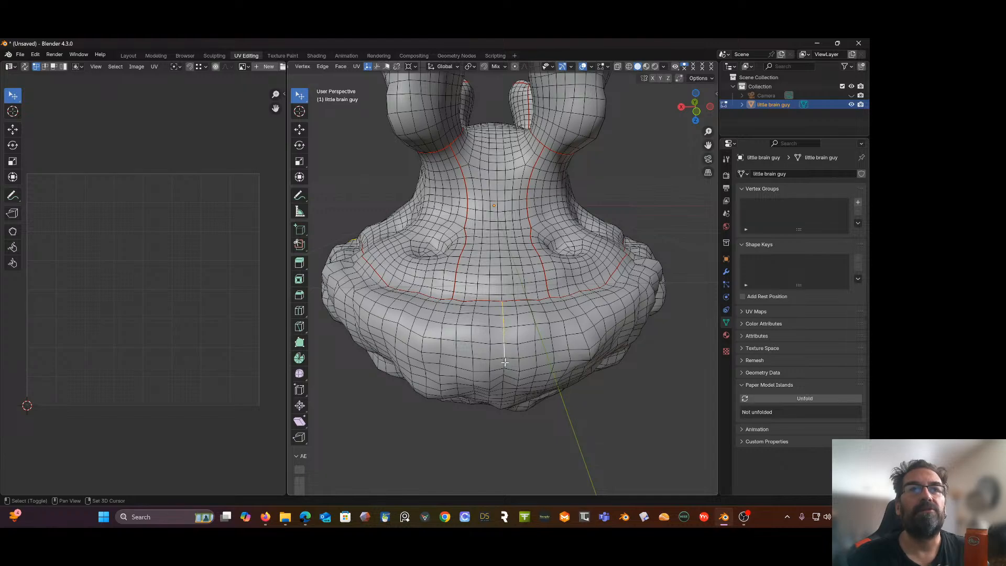
pyautogui.moveTo(504, 362)
pyautogui.mouseDown(button='middle')
pyautogui.moveTo(499, 317)
pyautogui.moveTo(515, 350)
pyautogui.mouseUp(button='middle')
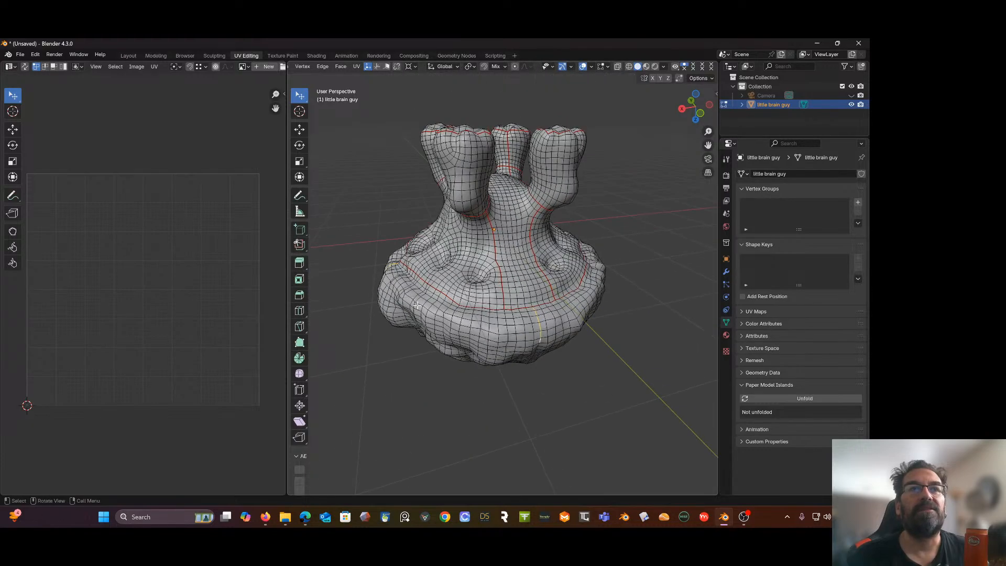
pyautogui.moveTo(419, 308); pyautogui.dragTo(500, 331, button='middle')
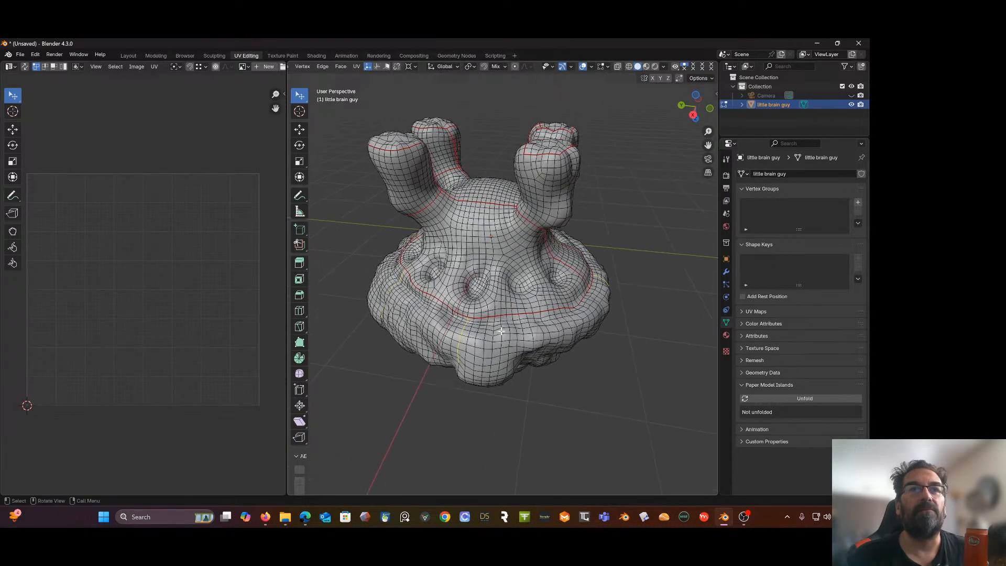
pyautogui.moveTo(451, 298); pyautogui.dragTo(509, 180, button='middle')
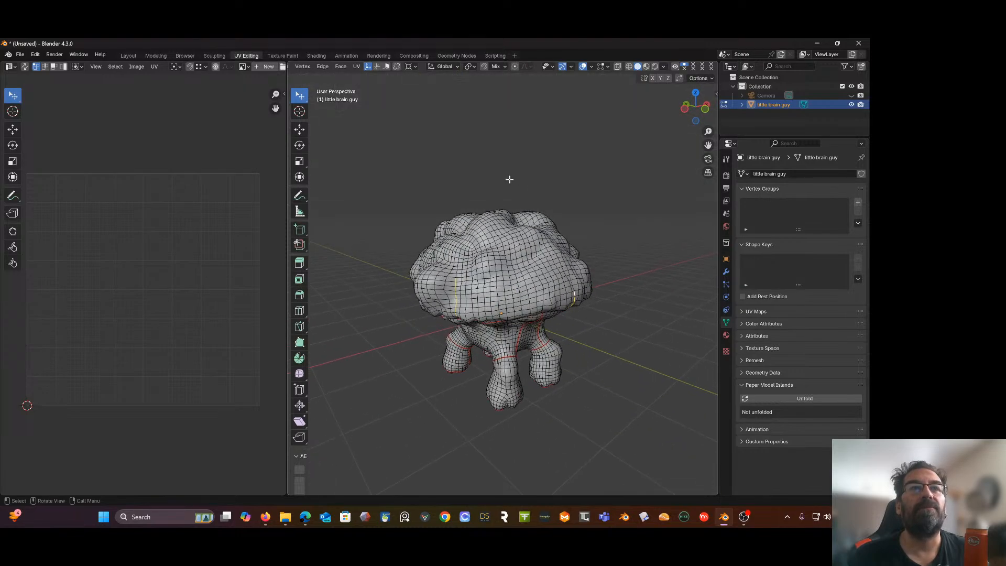
pyautogui.rightClick(455, 287)
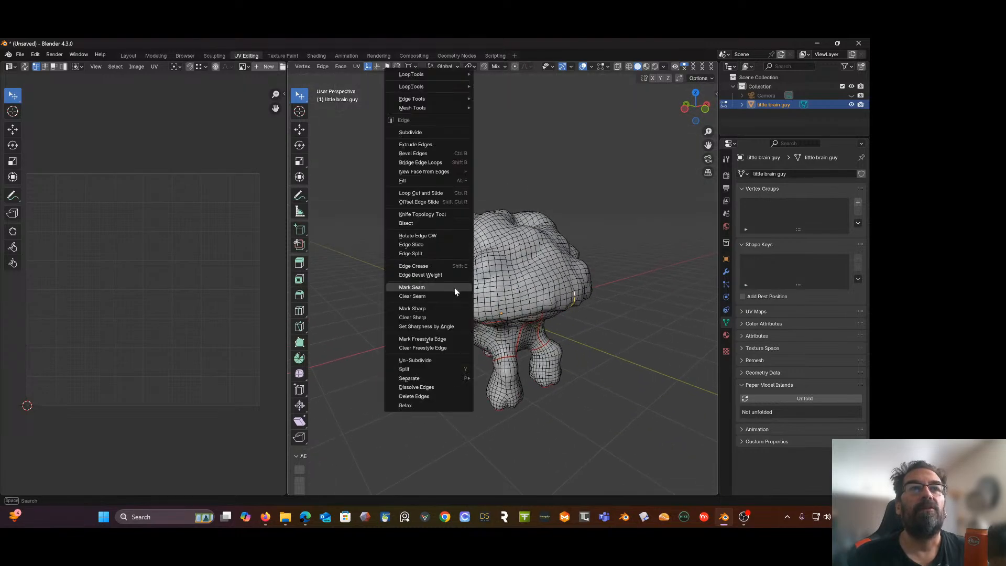
pyautogui.click(454, 287)
# Step: Turn on X-ray, switch to face selection and select all faces of the creature
pyautogui.scroll(-1, 498, 240)
pyautogui.click(574, 127)
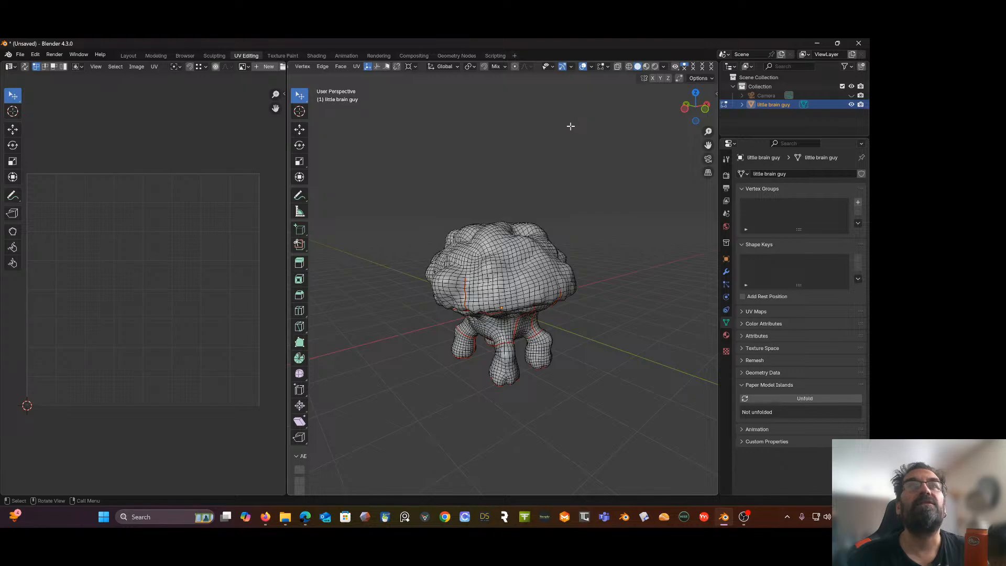
pyautogui.click(617, 67)
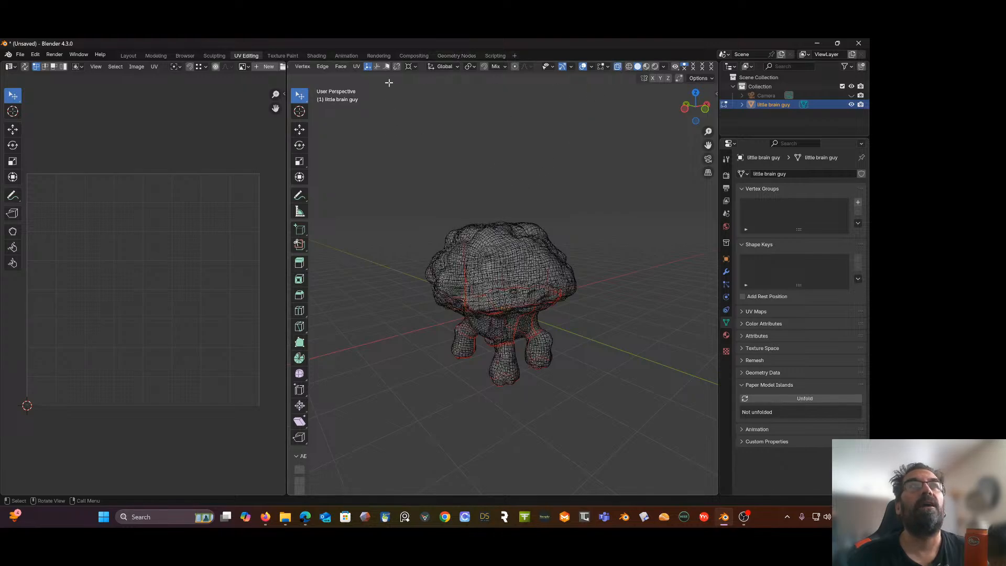
pyautogui.moveTo(349, 70); pyautogui.dragTo(509, 68, button='middle')
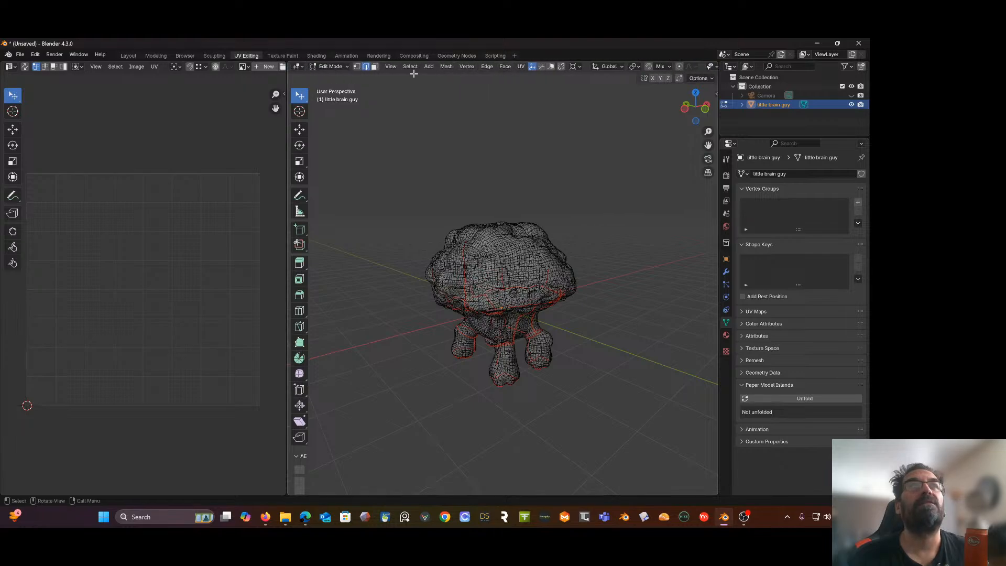
pyautogui.click(374, 67)
pyautogui.moveTo(393, 166); pyautogui.dragTo(570, 353)
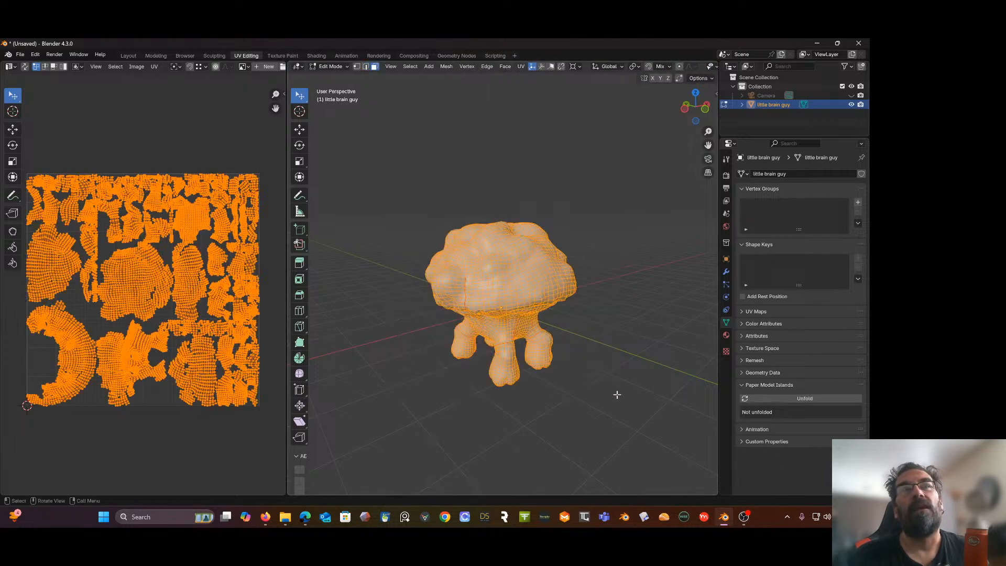
# Step: Unwrap the selected faces with the Minimum Stretch method
pyautogui.click(521, 66)
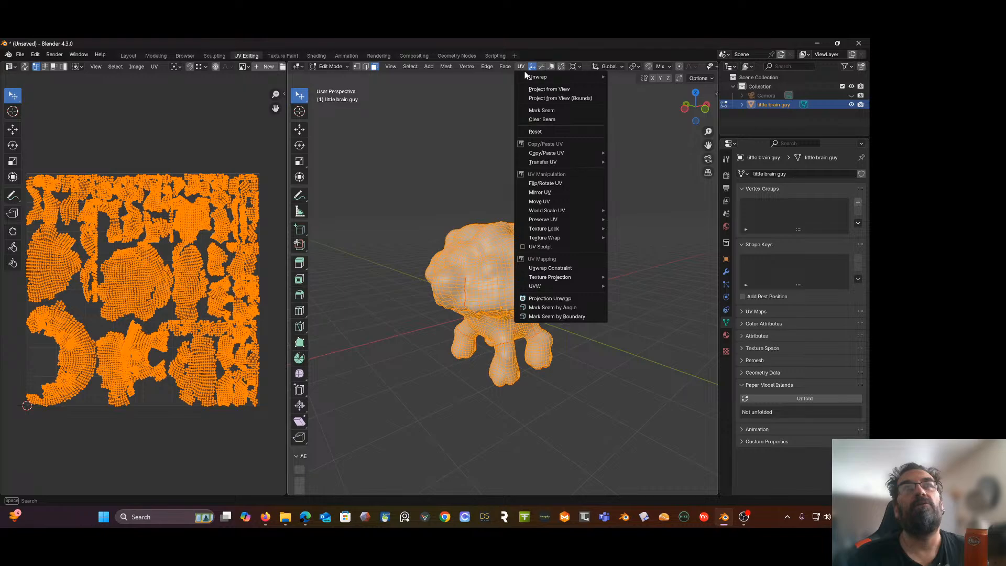
pyautogui.moveTo(536, 78)
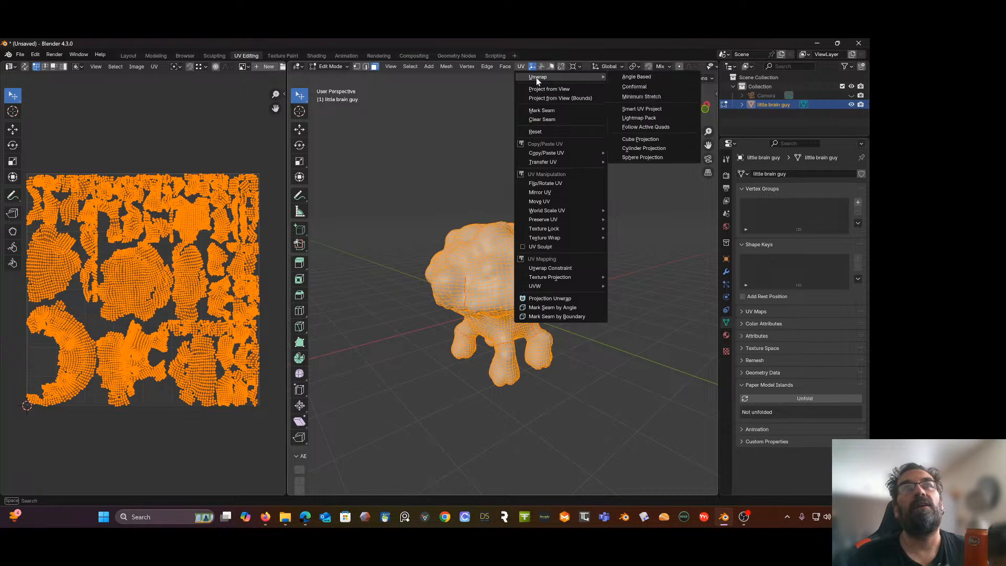
pyautogui.click(654, 95)
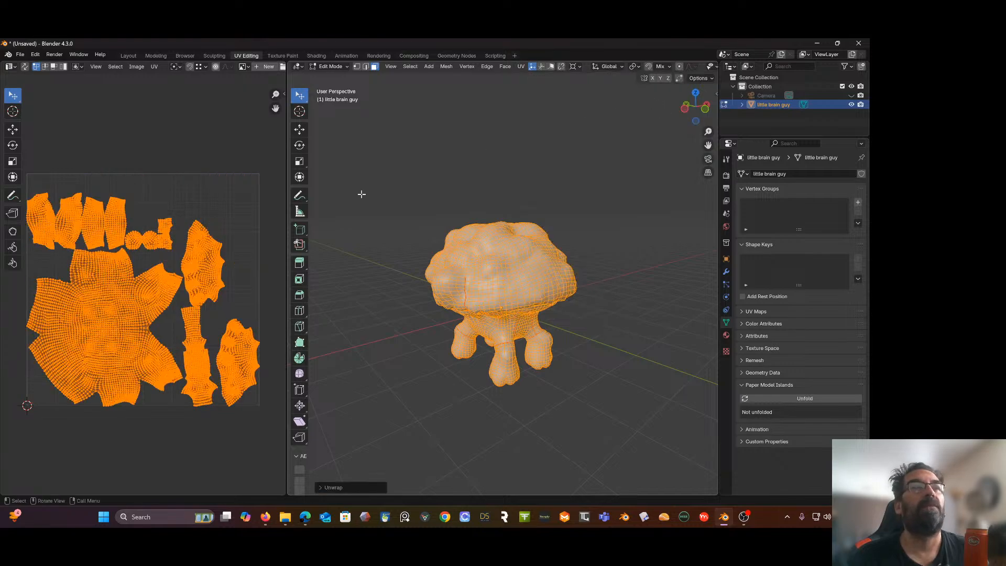
# Step: Deselect the UVs and examine the unwrapped islands of the legs, soles, body and brain cap up close
pyautogui.click(219, 177)
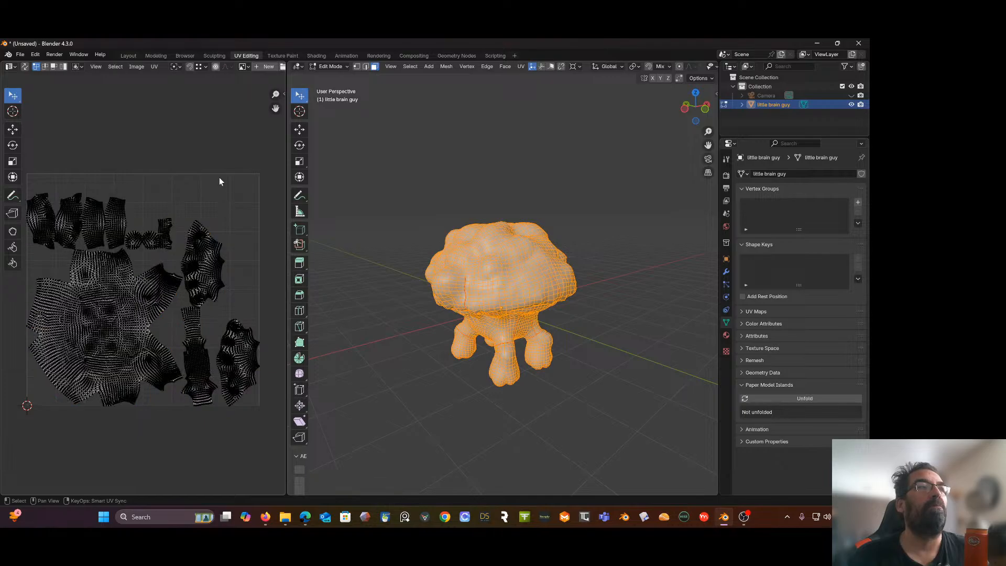
pyautogui.scroll(5, 211, 177)
pyautogui.moveTo(233, 175); pyautogui.dragTo(229, 229, button='middle')
pyautogui.scroll(-2, 230, 229)
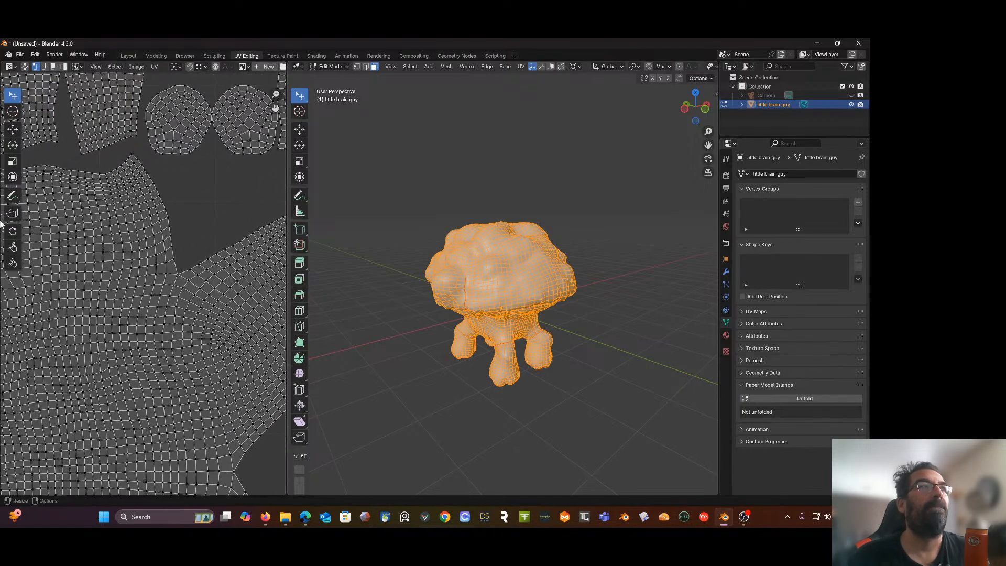
pyautogui.scroll(-1, 106, 211)
pyautogui.scroll(-1, 107, 211)
pyautogui.scroll(-1, 107, 211)
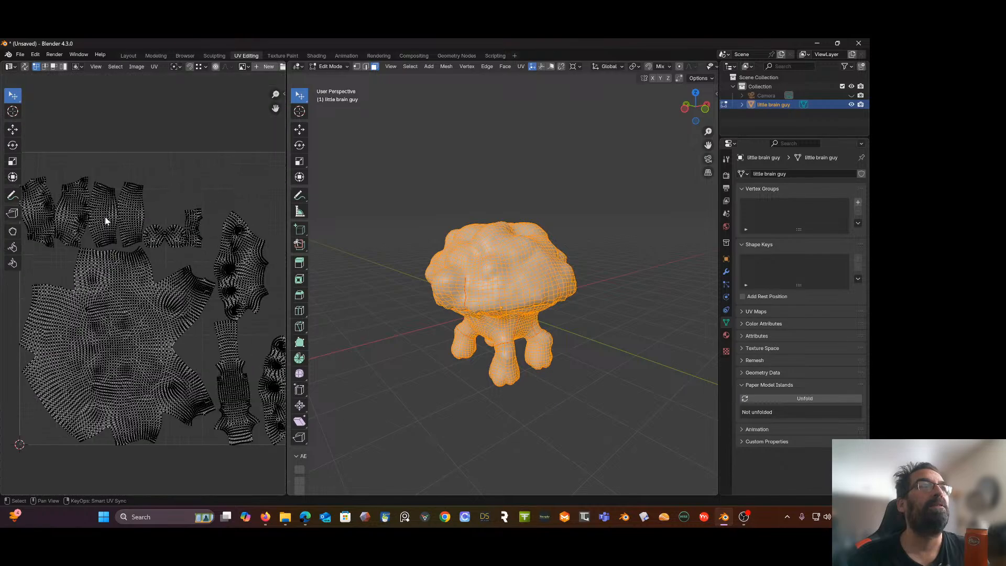
# Step: Switch the UV selection tool to Select Box and box-select all the unwrapped UV islands
pyautogui.moveTo(104, 217); pyautogui.dragTo(133, 166, button='middle')
pyautogui.scroll(-1, 133, 167)
pyautogui.scroll(-2, 134, 170)
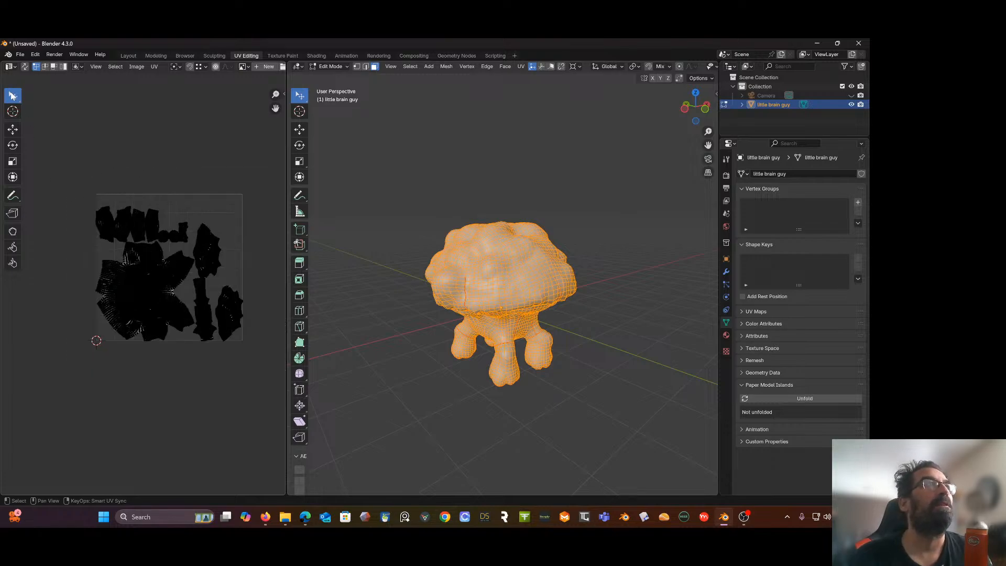
pyautogui.moveTo(12, 95); pyautogui.dragTo(44, 106)
pyautogui.click(41, 115)
pyautogui.moveTo(74, 168); pyautogui.dragTo(267, 371)
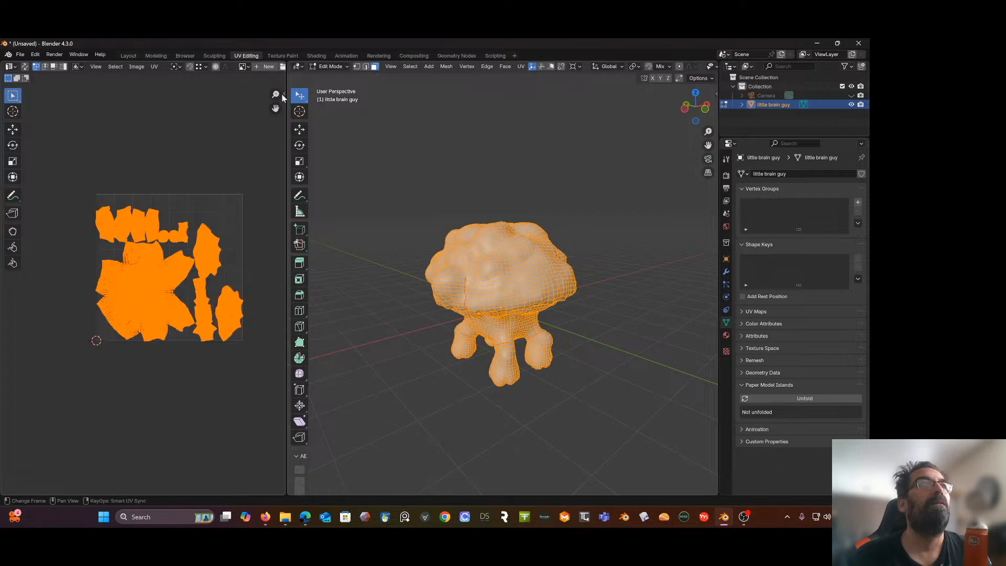
pyautogui.hotkey('alt', 'a')
pyautogui.moveTo(77, 165); pyautogui.dragTo(258, 362)
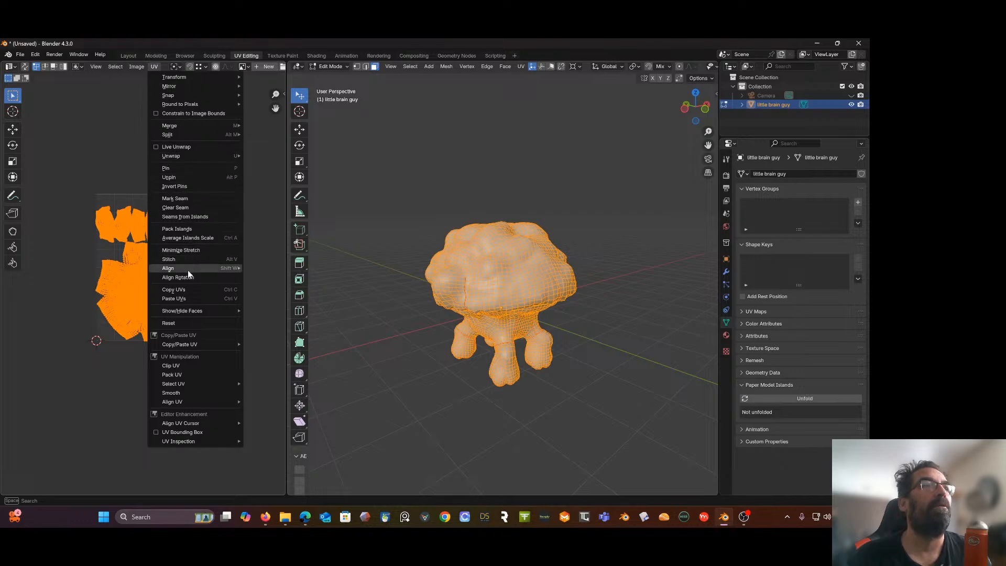
# Step: Pack the selected islands using Exact Shape (Concave), scaling, any rotation, scaled margin 0.001 and Closest UDIM, and deselect the UVs
pyautogui.moveTo(186, 312)
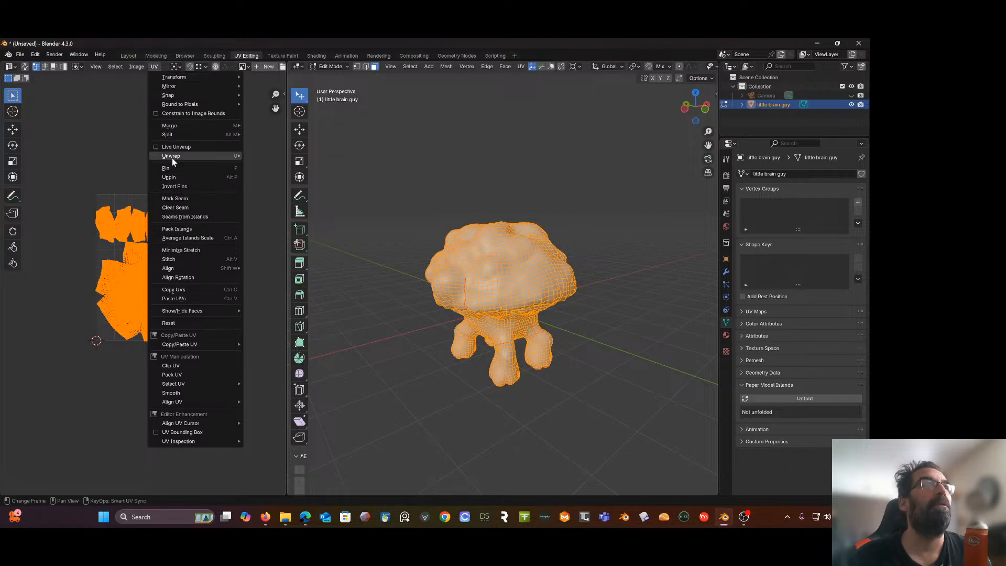
pyautogui.click(178, 231)
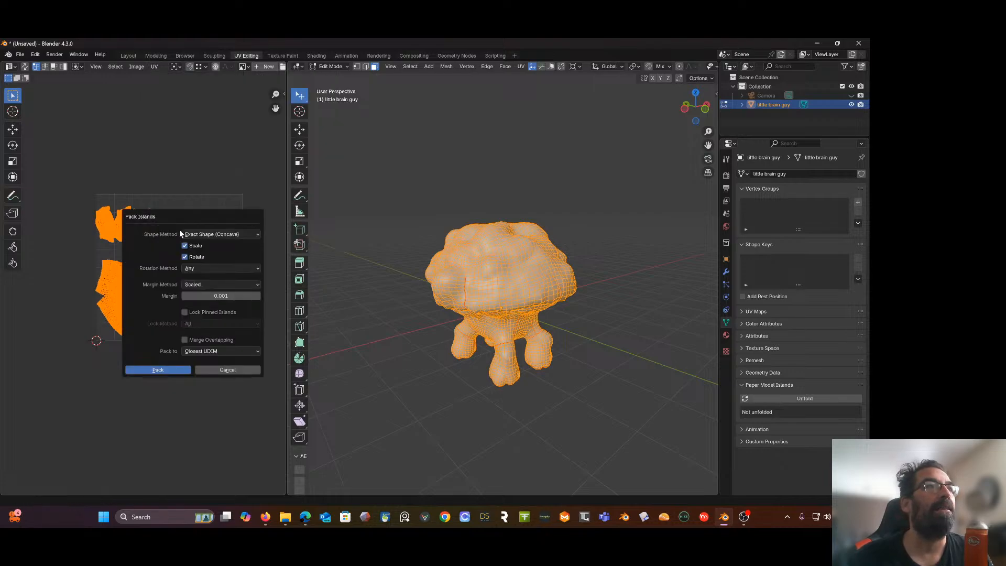
pyautogui.click(172, 369)
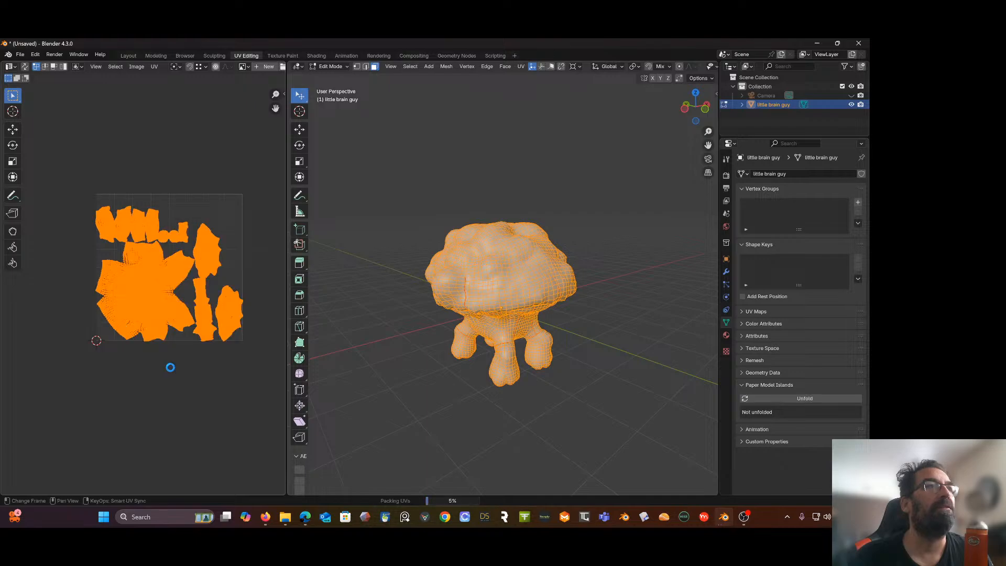
pyautogui.click(151, 151)
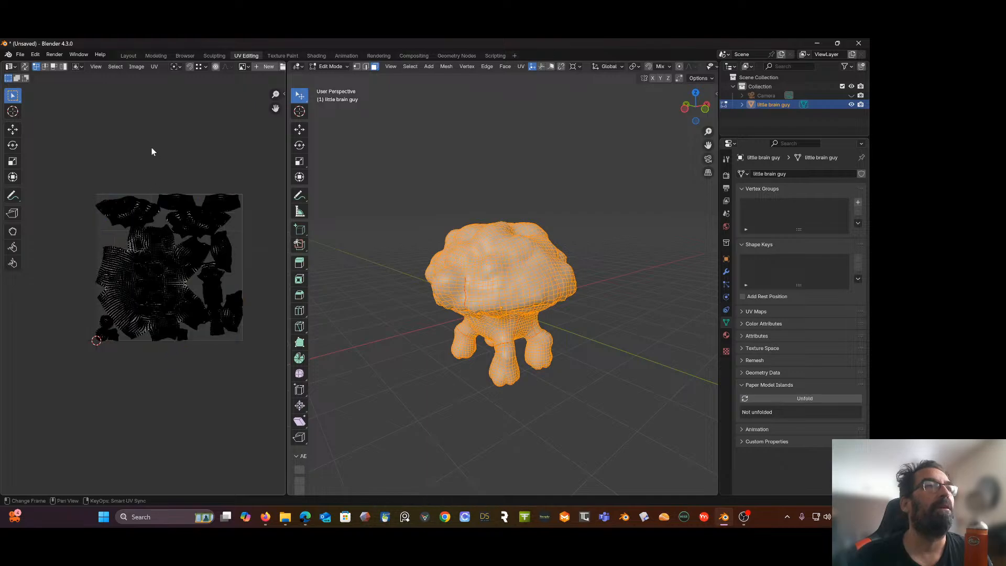
# Step: Return to the Layout workspace, add a new material to the little brain guy and name it Skin
pyautogui.click(128, 55)
pyautogui.moveTo(366, 203); pyautogui.dragTo(339, 198, button='middle')
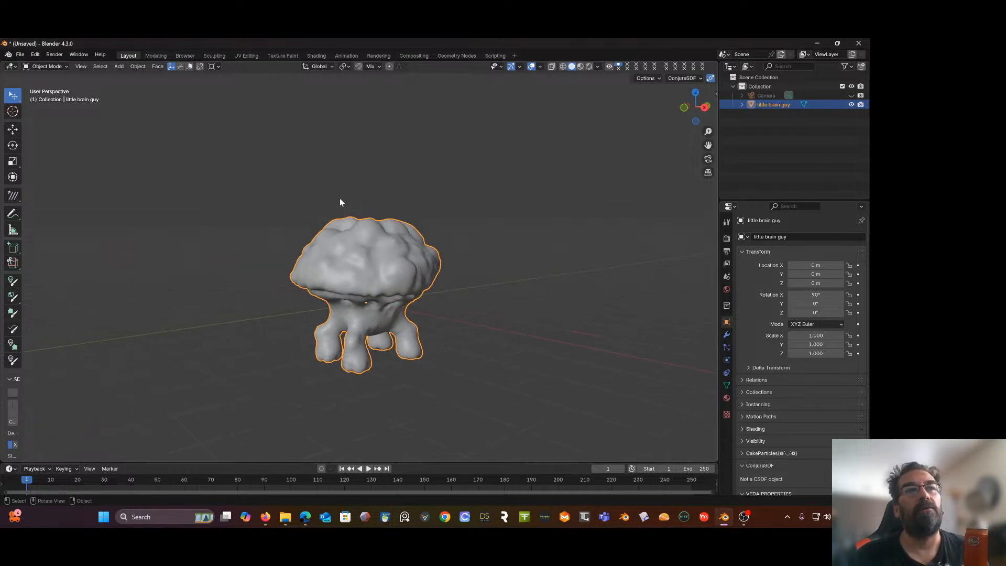
pyautogui.scroll(2, 363, 218)
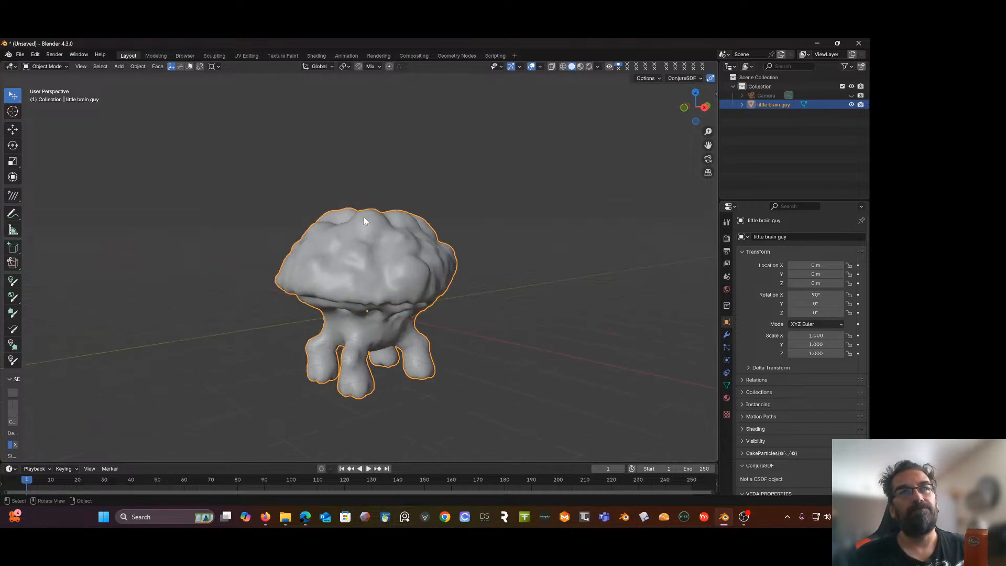
pyautogui.click(726, 399)
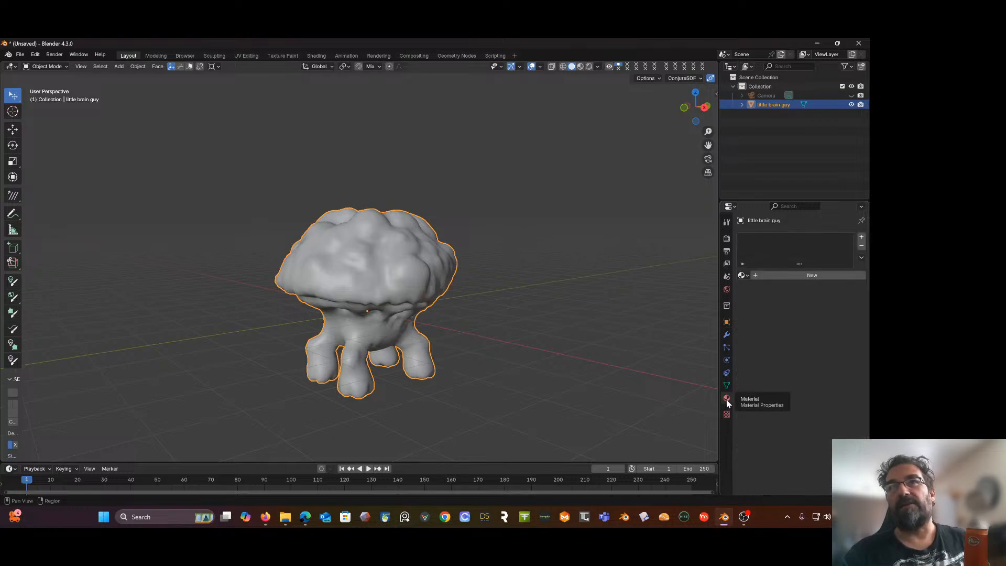
pyautogui.click(798, 274)
pyautogui.doubleClick(784, 275)
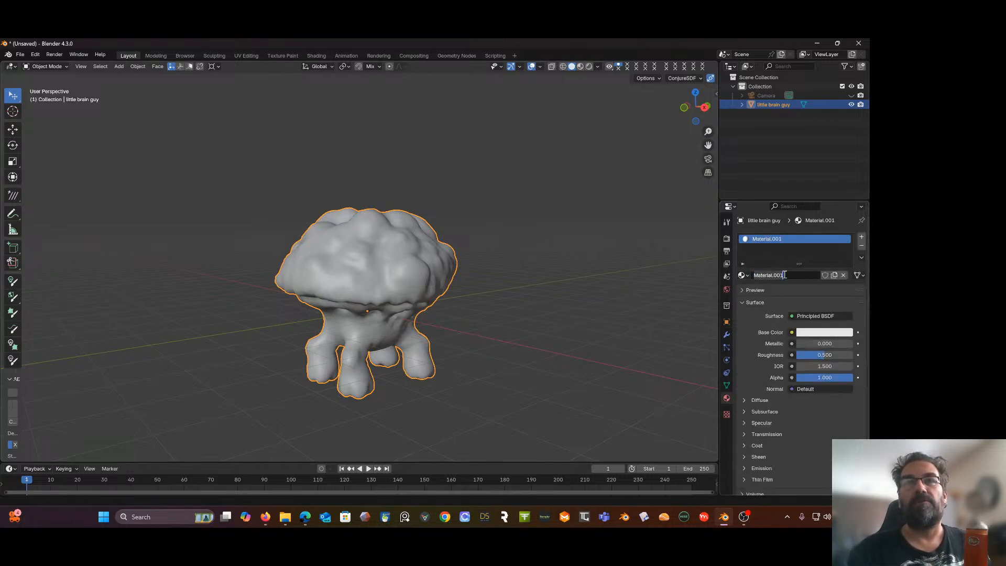
pyautogui.write('Sk')
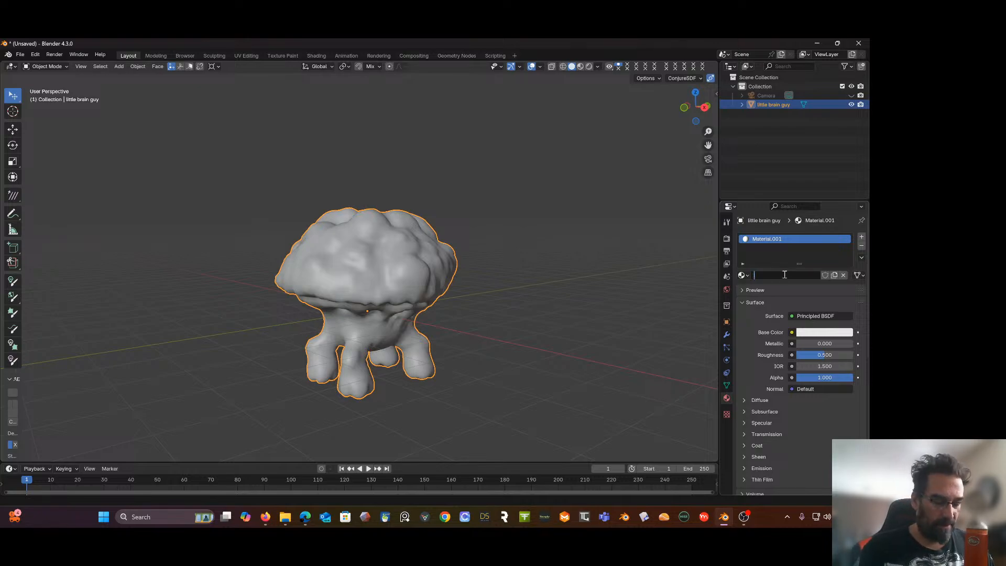
pyautogui.write('in')
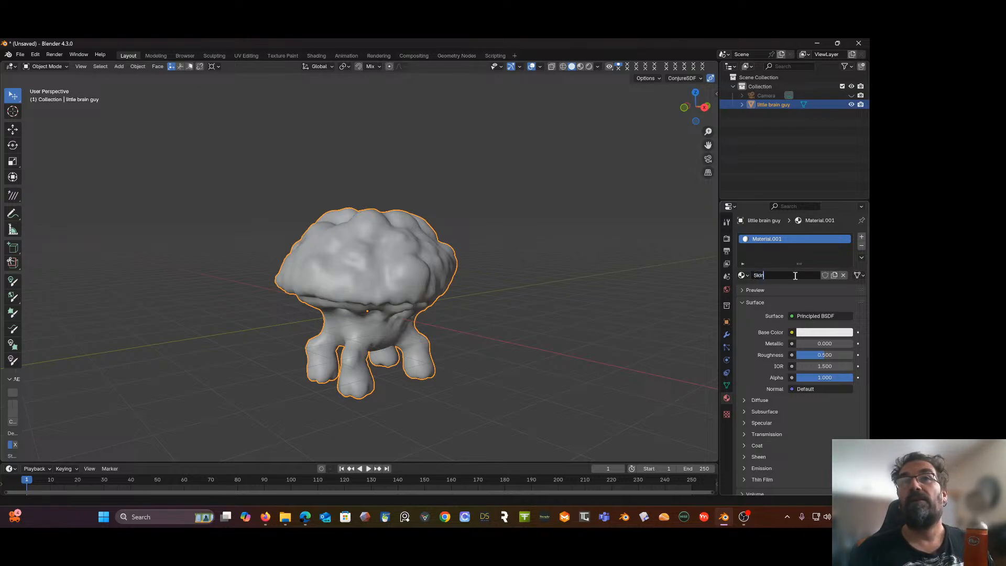
pyautogui.press('Return')
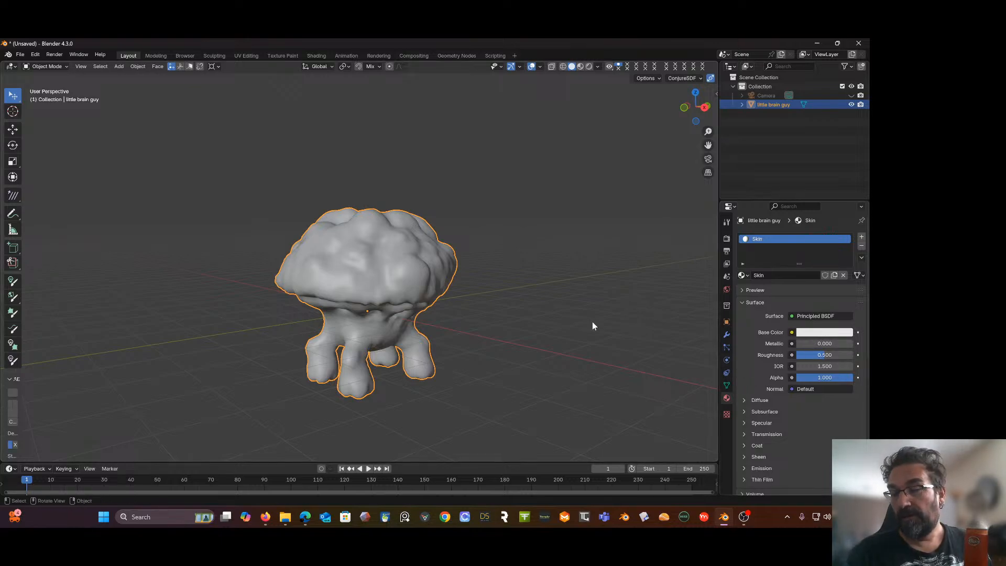
# Step: Export the creature as a Wavefront OBJ with UV coordinates, normals, applied modifiers and materials at scale 1.000
pyautogui.scroll(4, 542, 329)
pyautogui.scroll(-2, 544, 330)
pyautogui.moveTo(544, 330); pyautogui.dragTo(534, 285, button='middle')
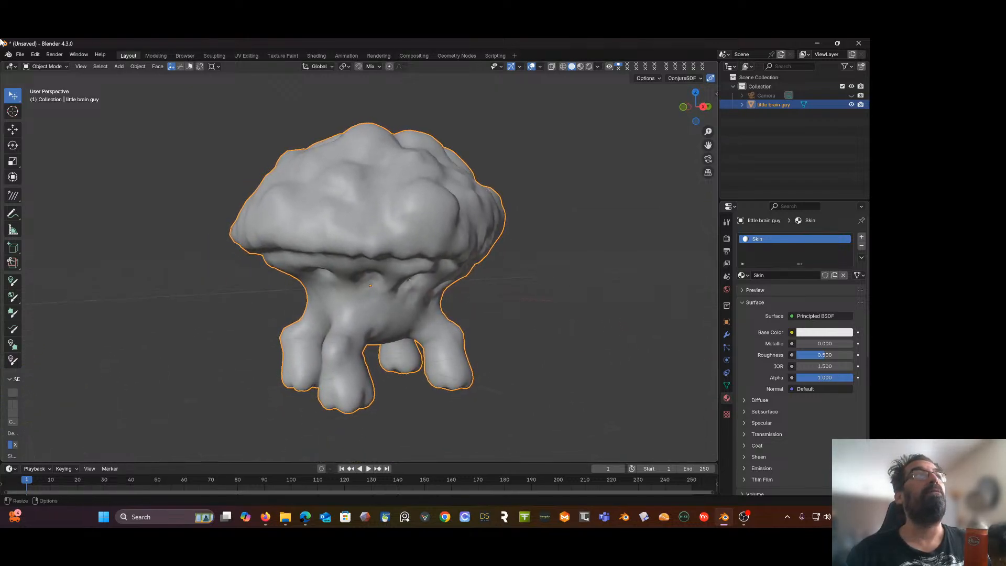
pyautogui.click(20, 55)
pyautogui.moveTo(51, 182)
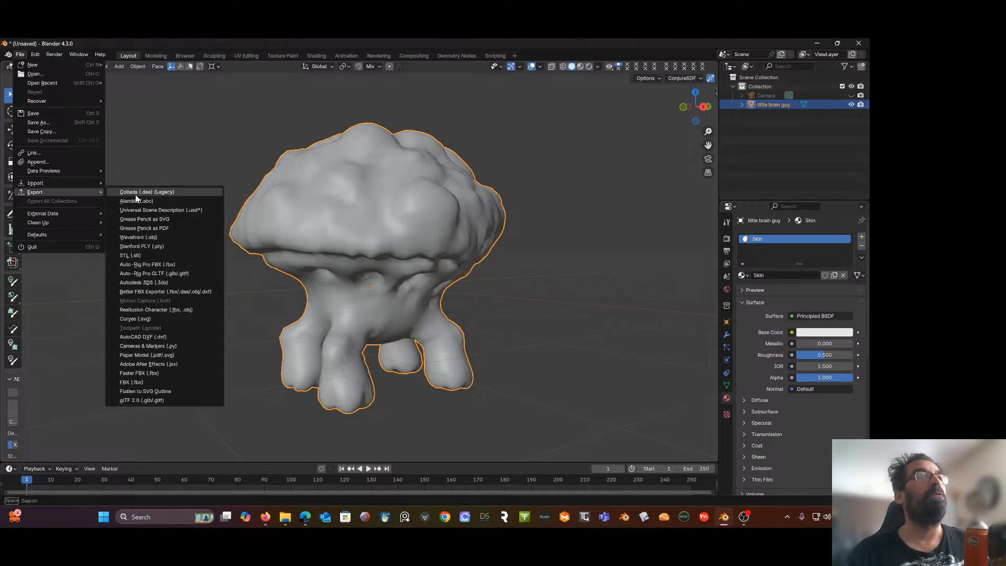
pyautogui.click(138, 237)
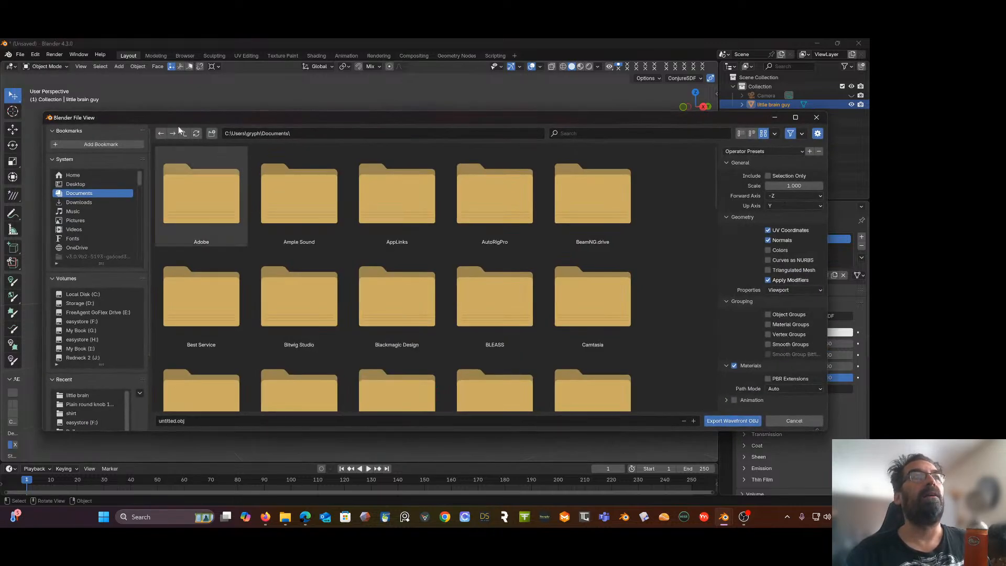
pyautogui.moveTo(175, 114); pyautogui.dragTo(937, 59)
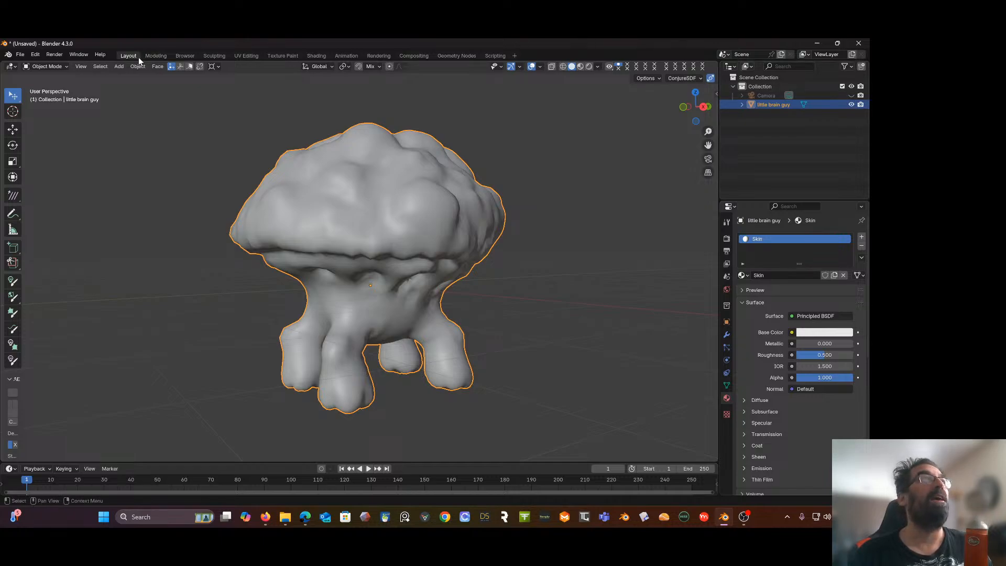
# Step: Save the project as little brain.blend in the folder F:\3d objects for sale\little brain
pyautogui.click(21, 55)
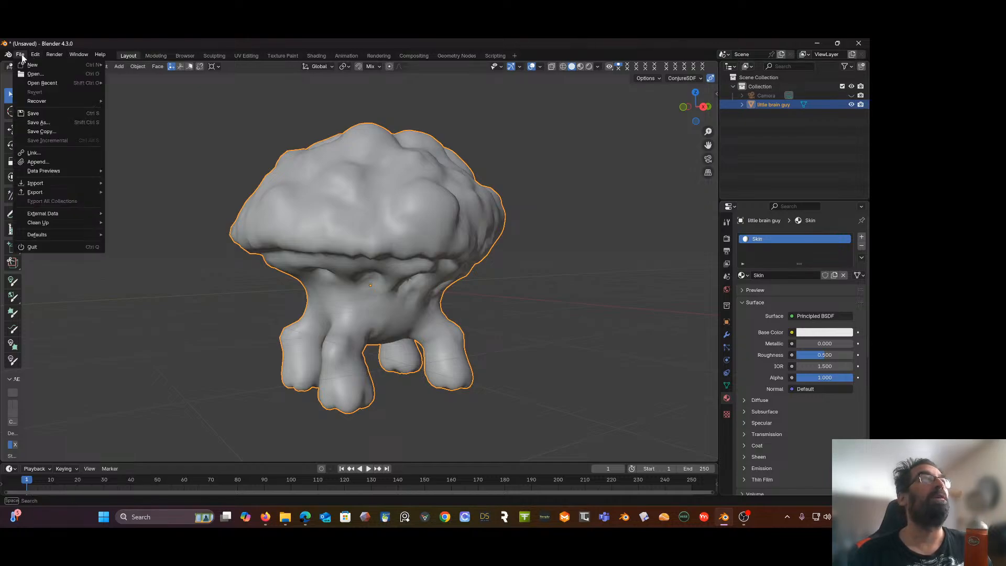
pyautogui.click(34, 124)
pyautogui.moveTo(330, 121); pyautogui.dragTo(869, 139)
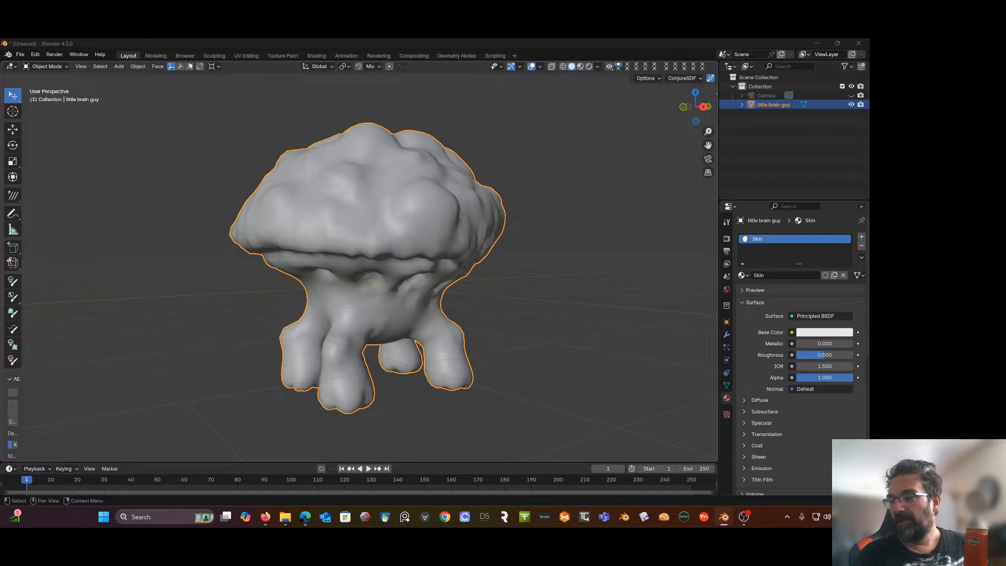
pyautogui.press('Return')
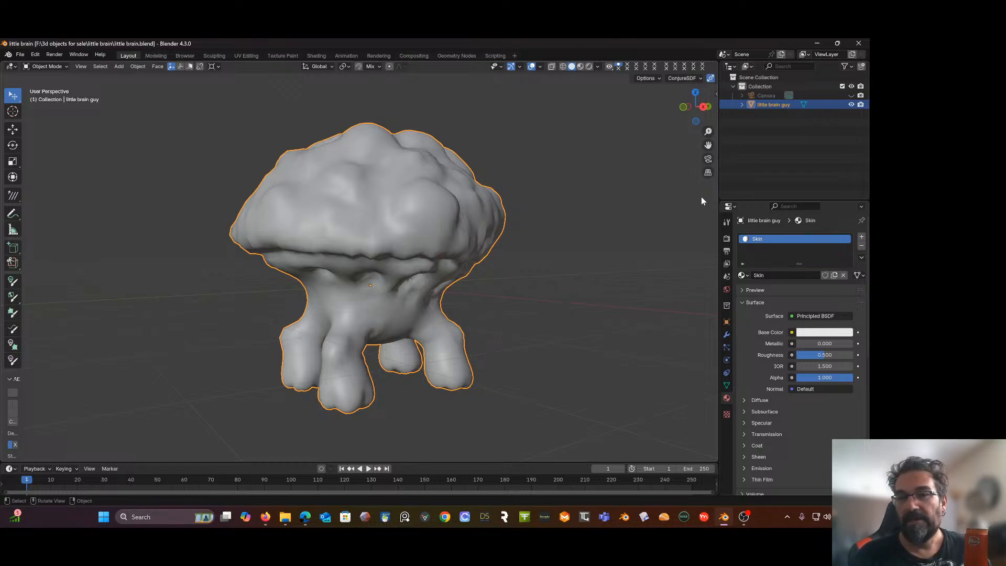
pyautogui.click(744, 517)
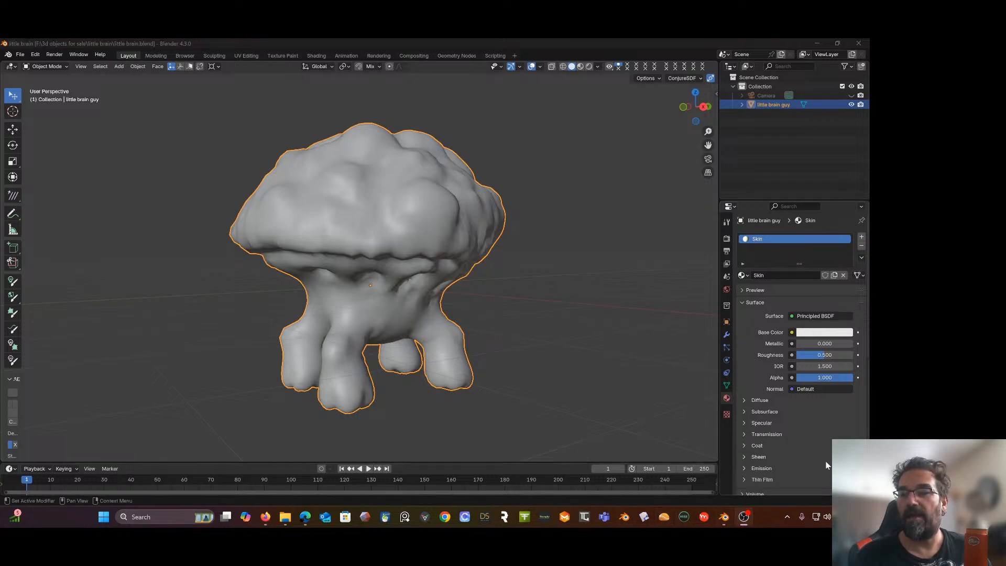